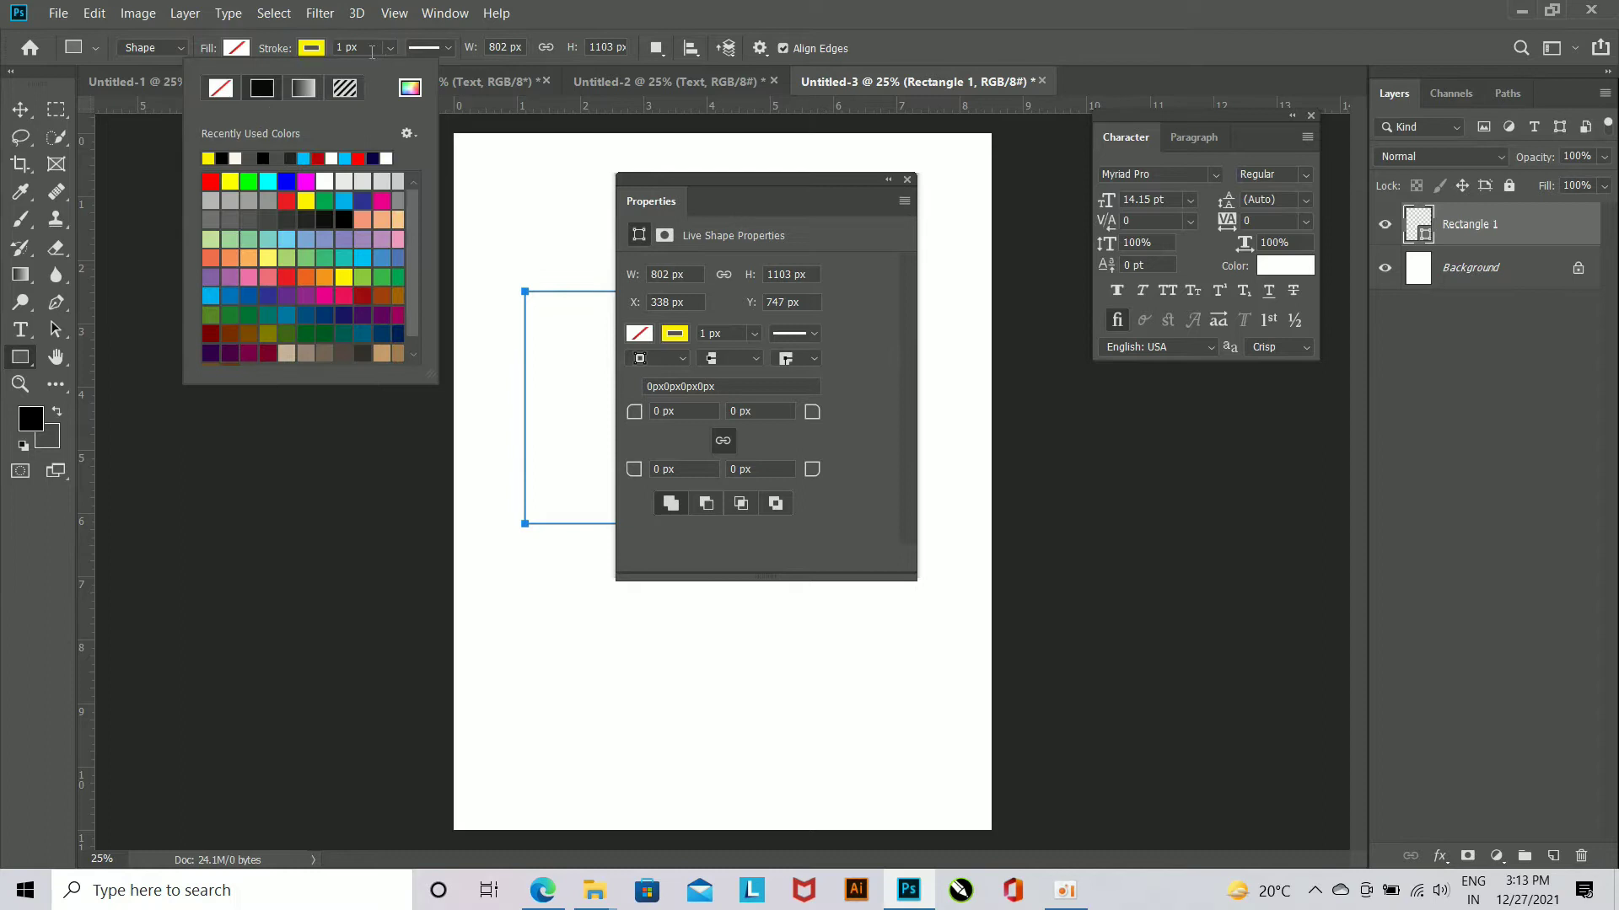
# - Set the rectangle's stroke width to 3 px and close its shape properties
pyautogui.write('3')
pyautogui.press('Return')
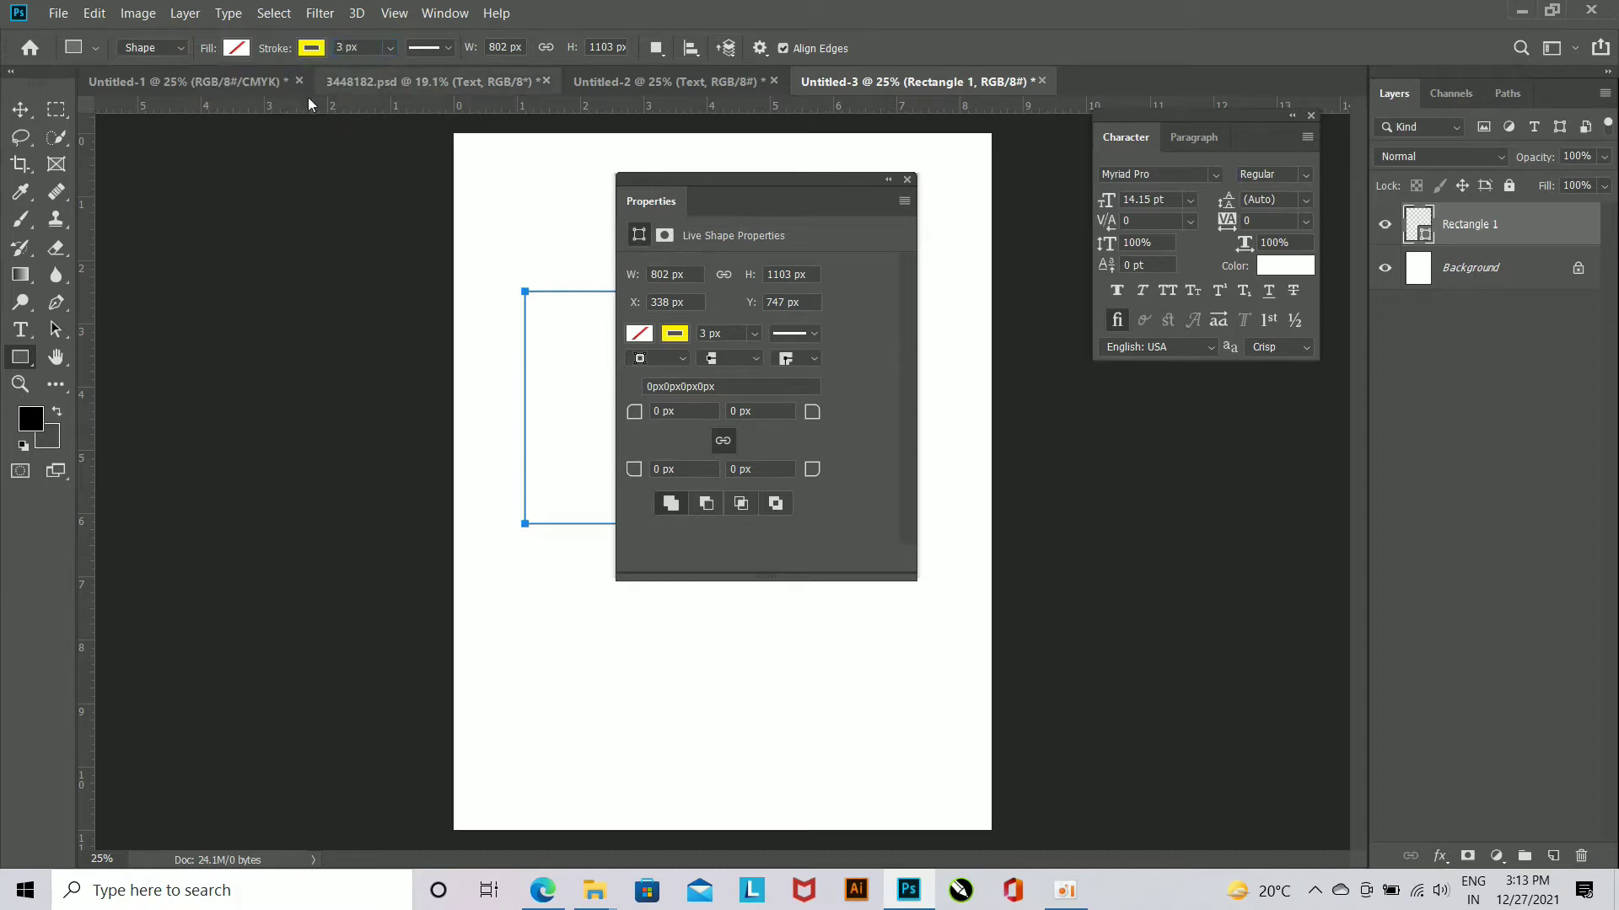
pyautogui.click(23, 139)
pyautogui.click(907, 180)
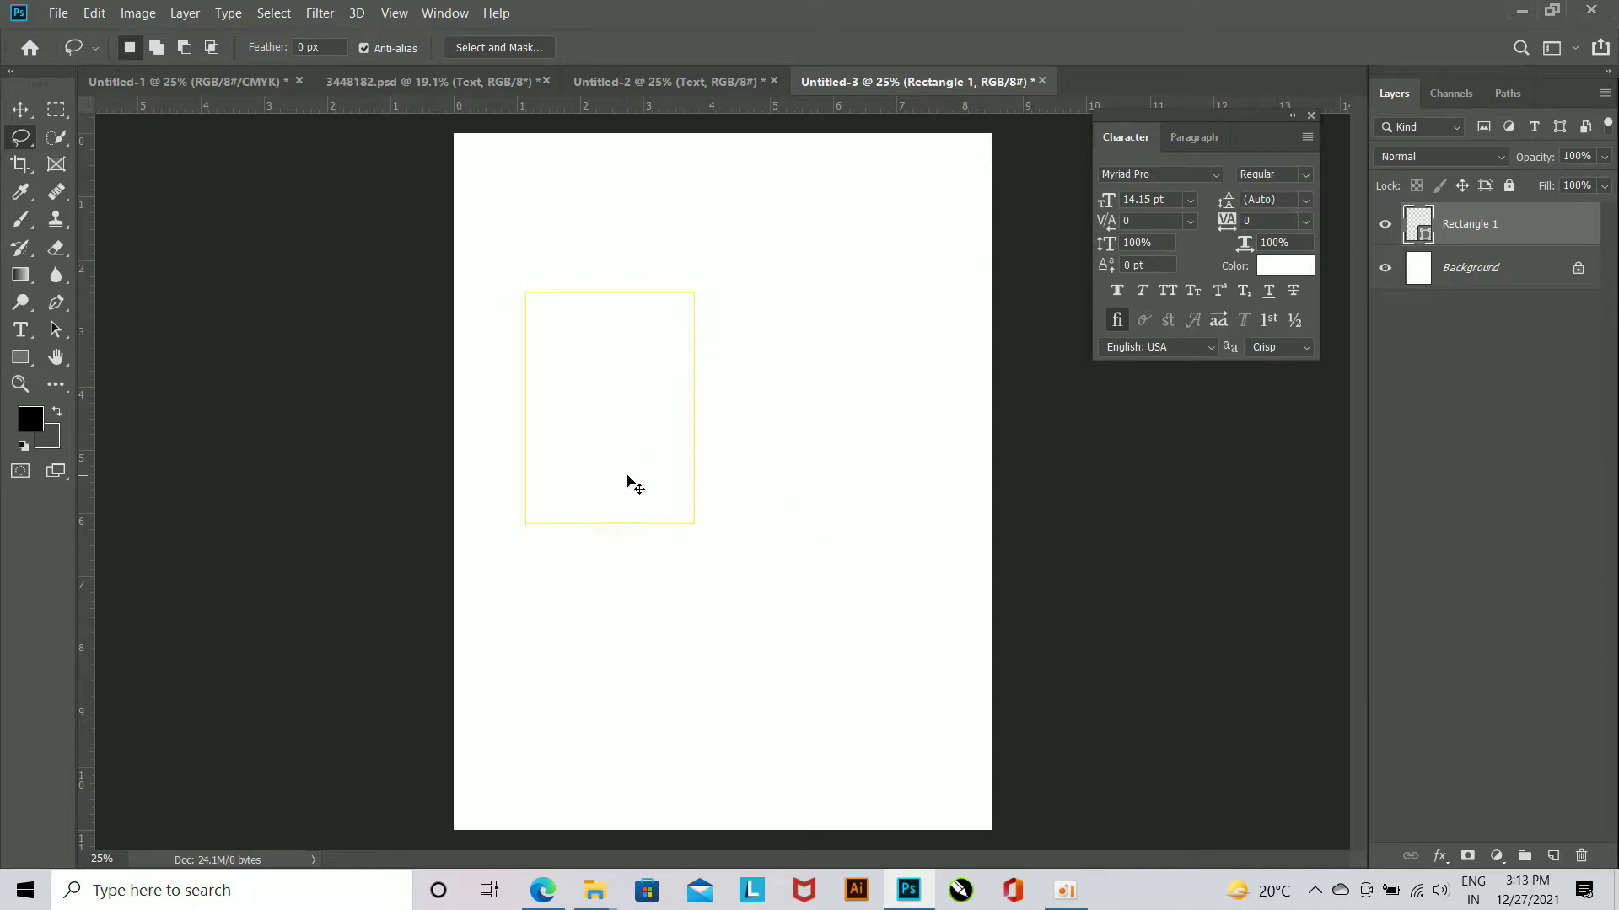
# - Duplicate the rectangle and squash the copy into a header strip about 143 px high along the frame's upper edge
pyautogui.hotkey('ctrl', 'j')
pyautogui.hotkey('ctrl', 't')
pyautogui.moveTo(622, 524); pyautogui.dragTo(624, 332)
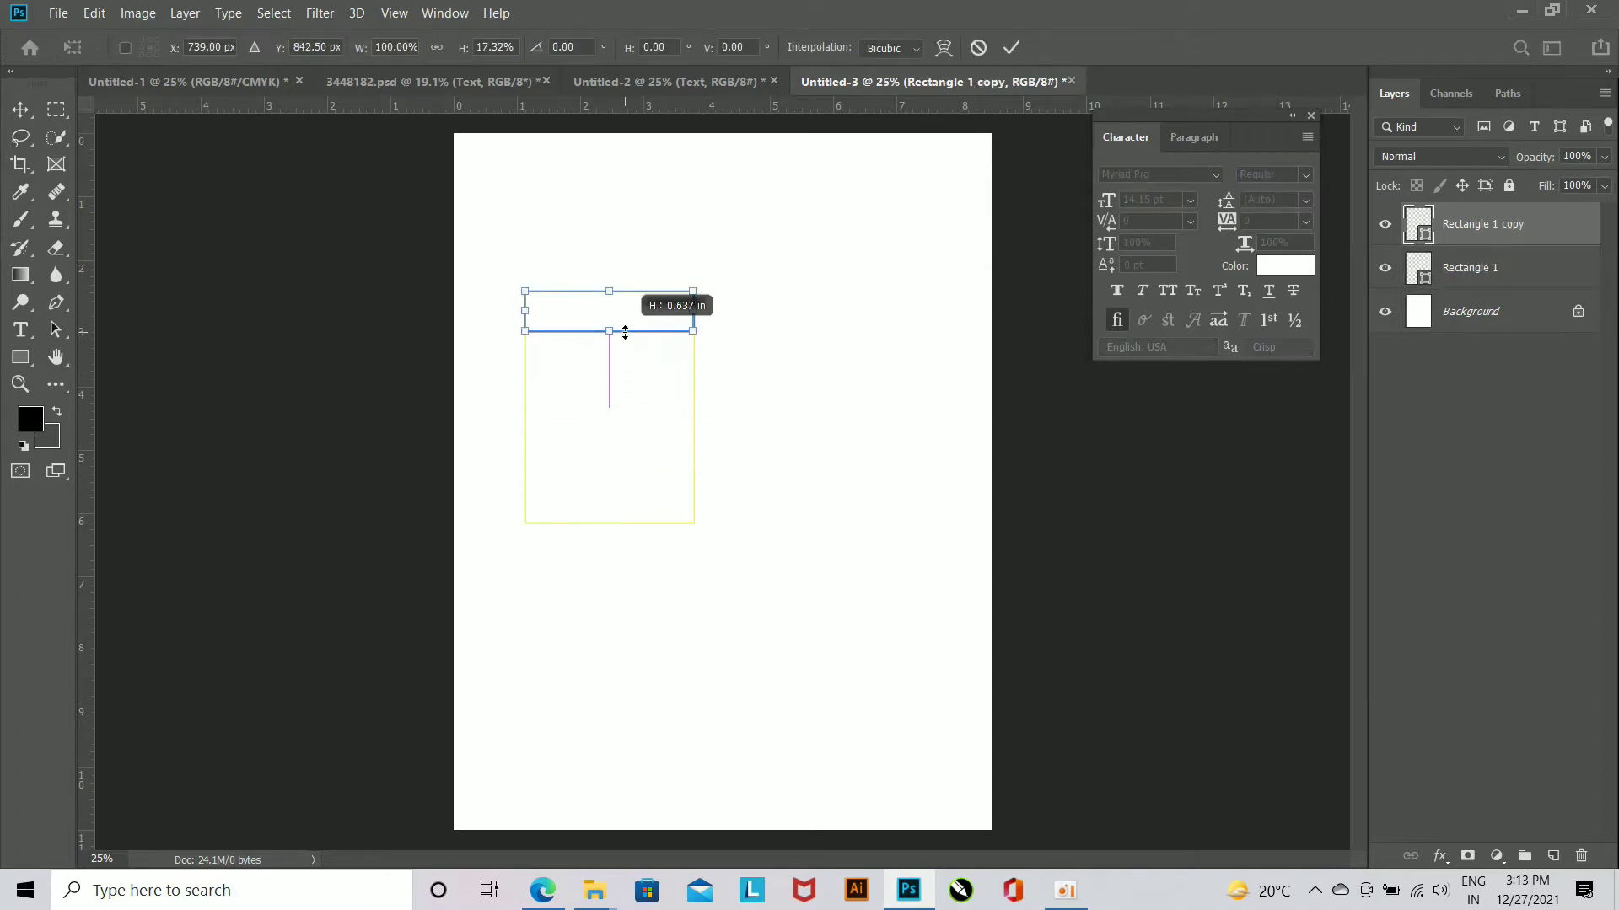
pyautogui.press('Return')
# - Copy the dark textured background from the Untitled-2 document onto the Untitled-3 page
pyautogui.click(674, 82)
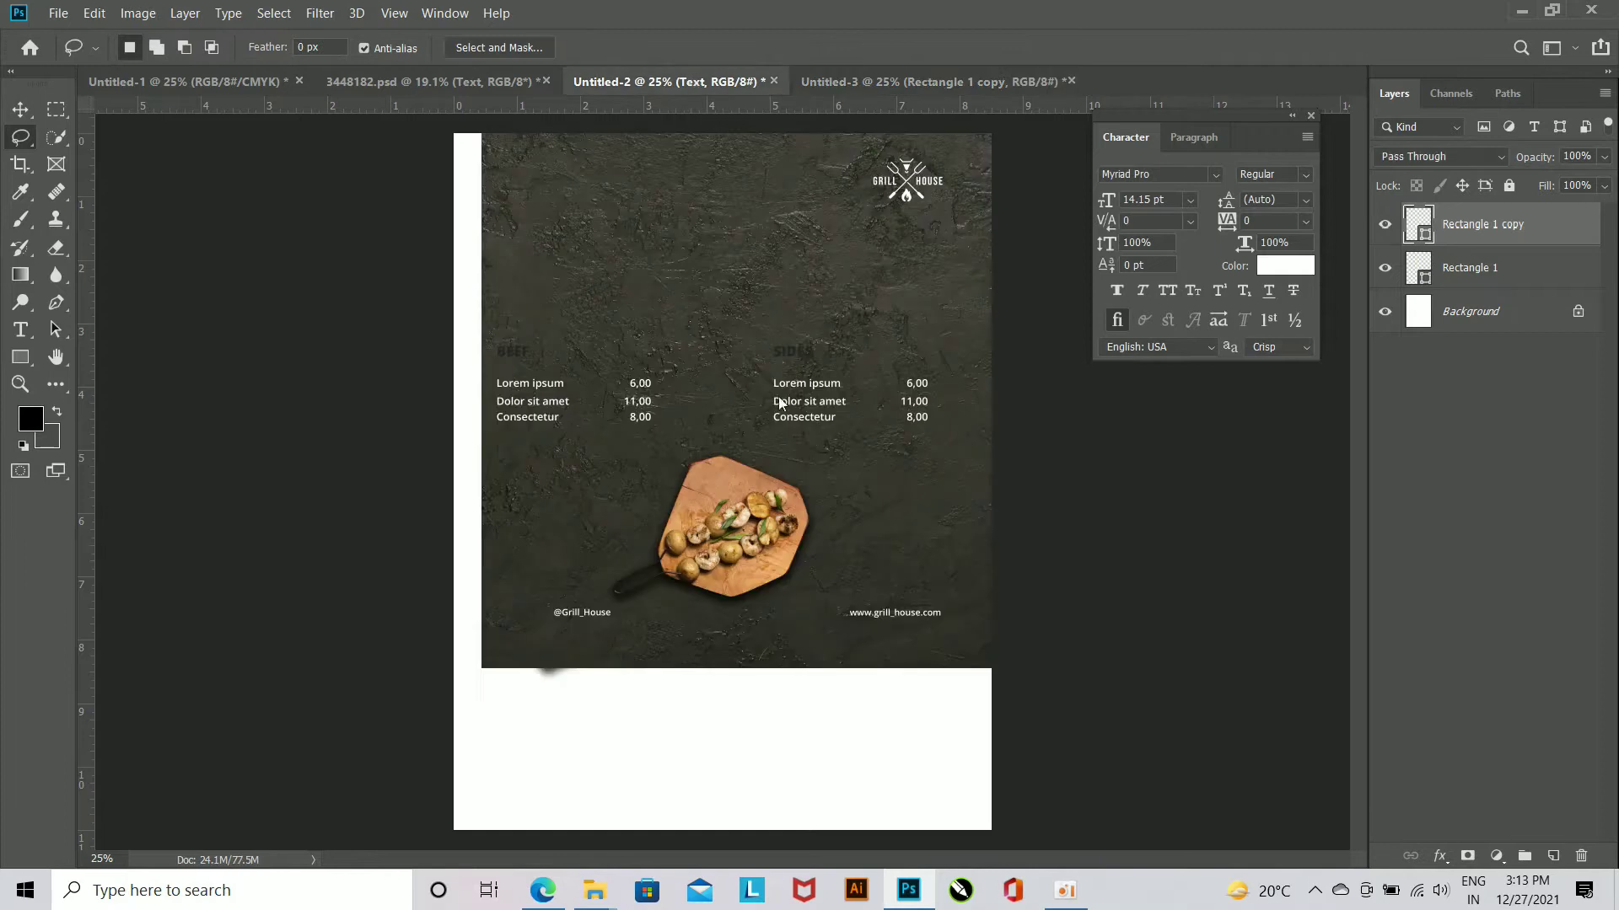
pyautogui.click(21, 110)
pyautogui.moveTo(681, 466); pyautogui.dragTo(771, 563)
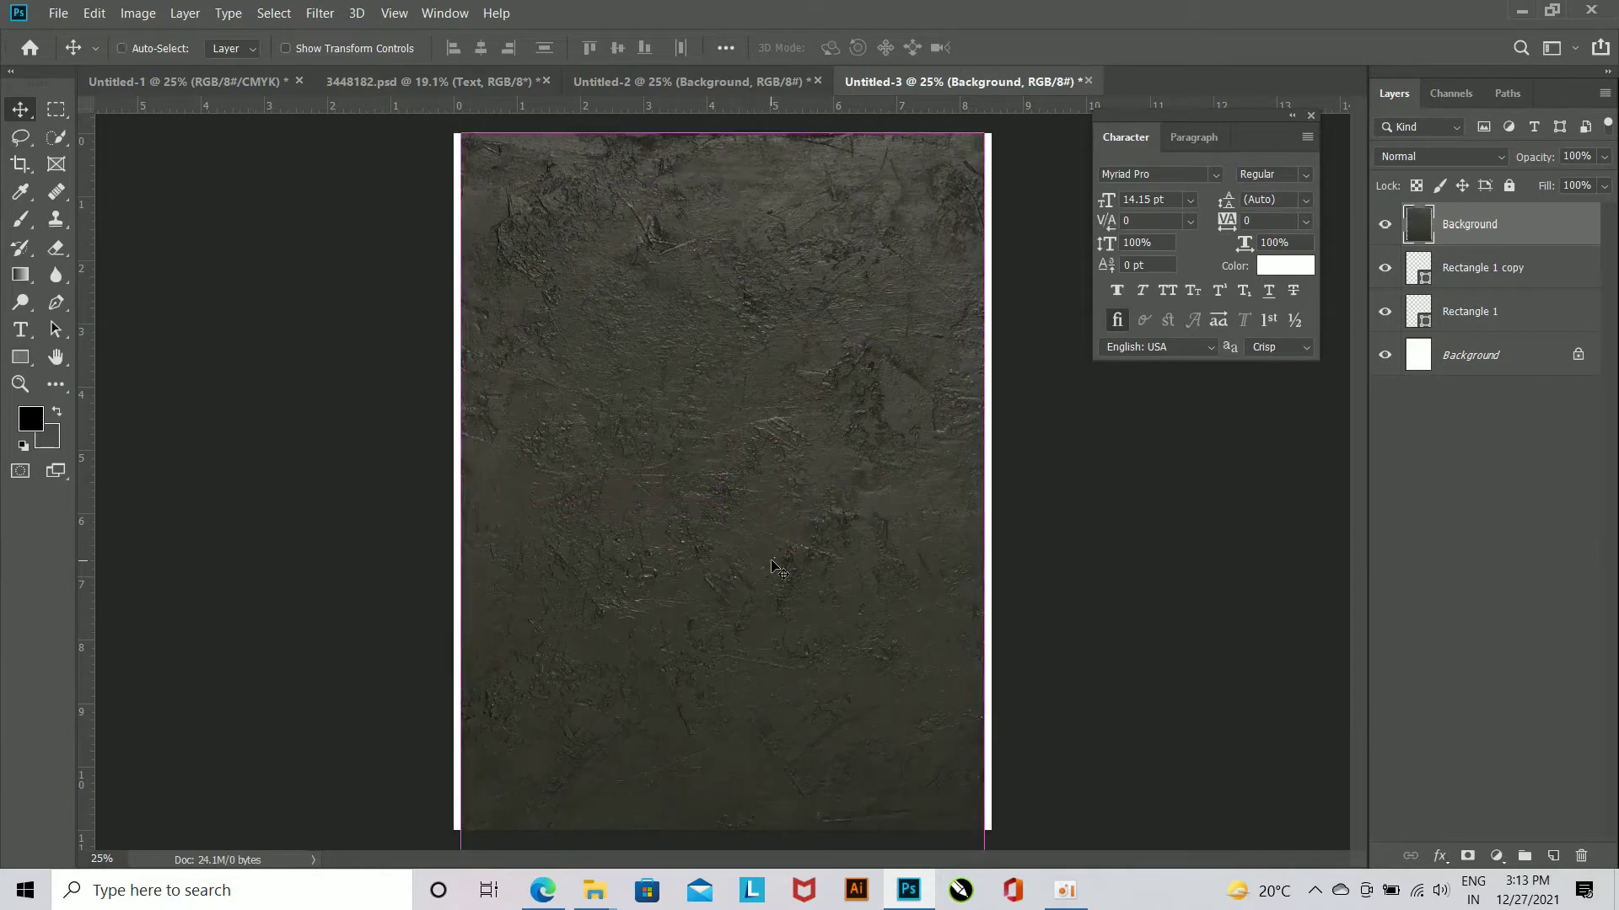
# - Stretch the textured background to the full page width and place its layer beneath both rectangles
pyautogui.hotkey('ctrl', 't')
pyautogui.moveTo(983, 504); pyautogui.dragTo(990, 504)
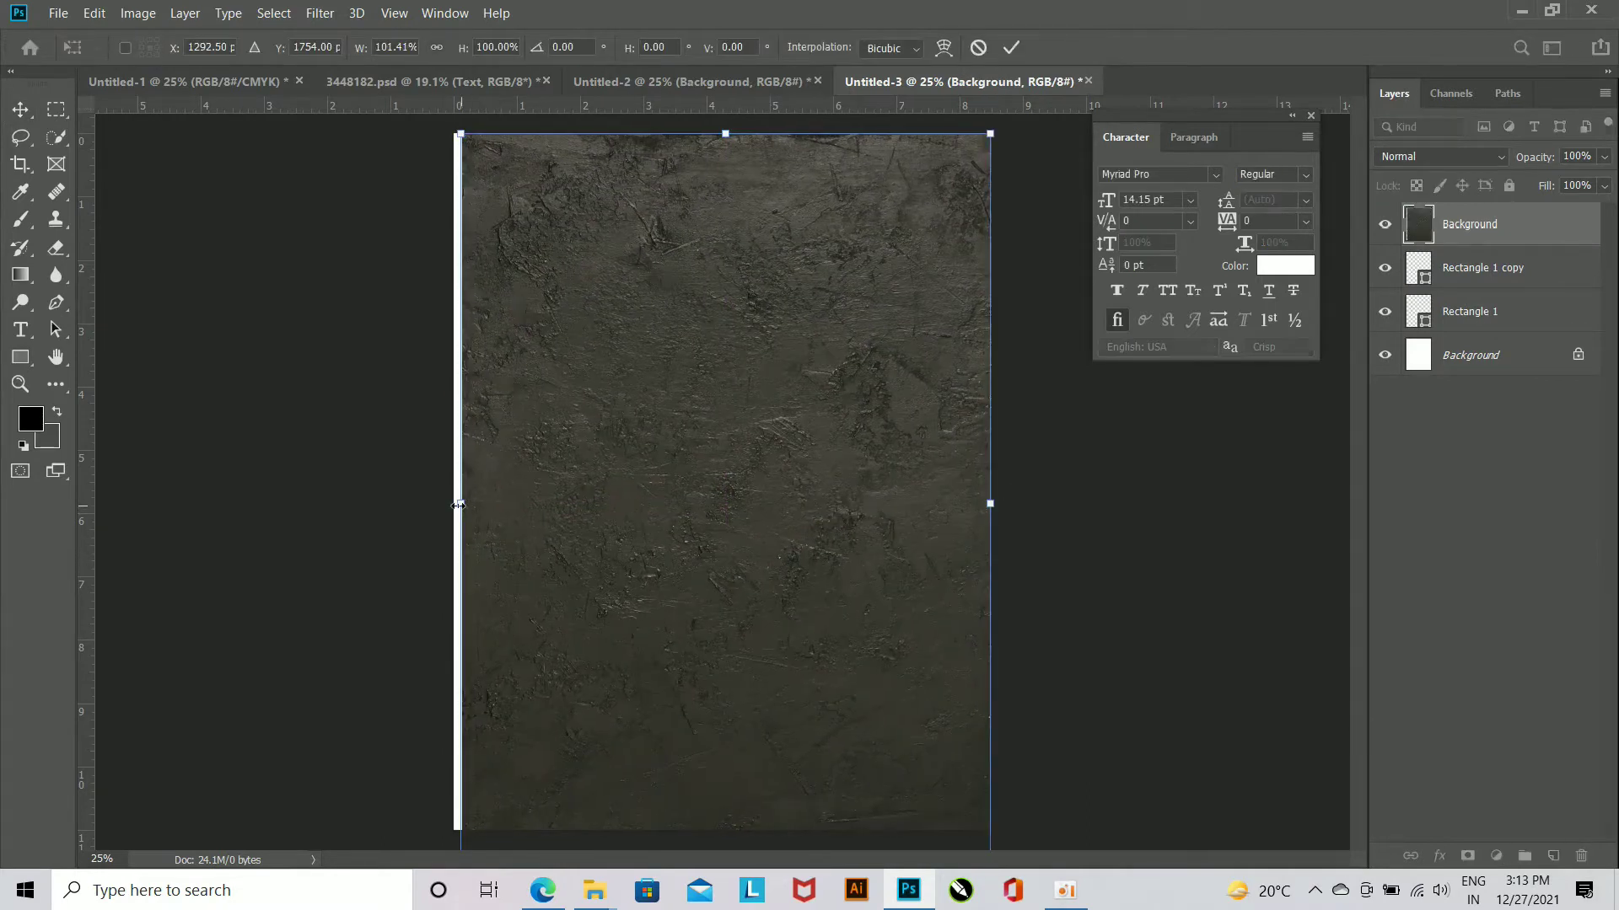
pyautogui.moveTo(457, 504); pyautogui.dragTo(453, 504)
pyautogui.press('Return')
pyautogui.moveTo(1560, 226); pyautogui.dragTo(1560, 329)
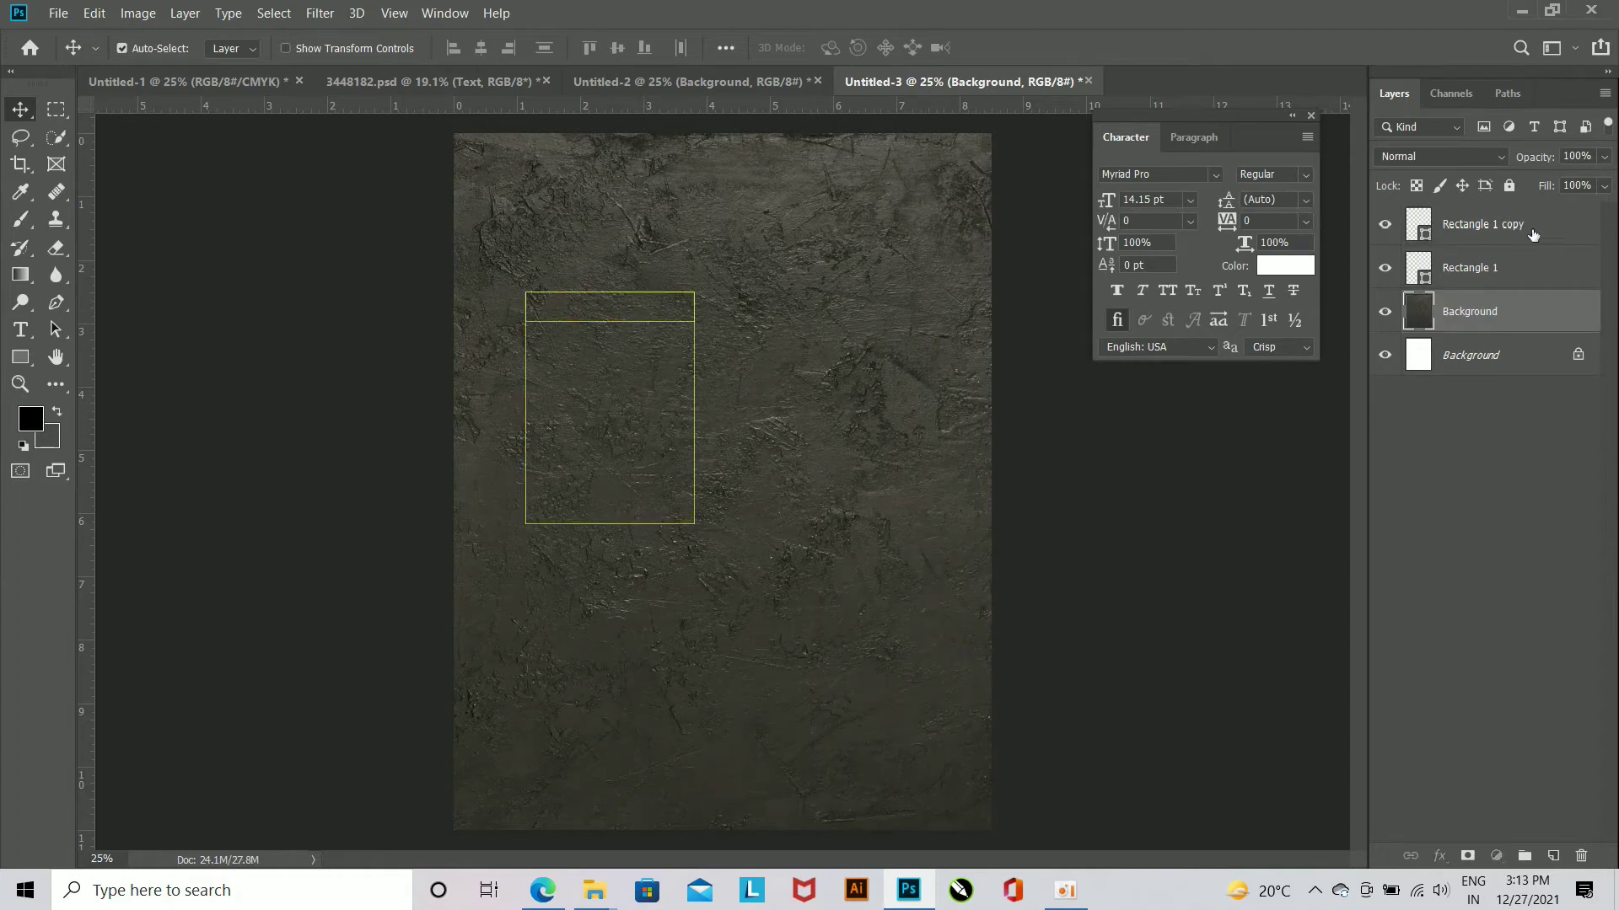
# - Fill the header strip, layer Rectangle 1 copy, with yellow
pyautogui.click(27, 354)
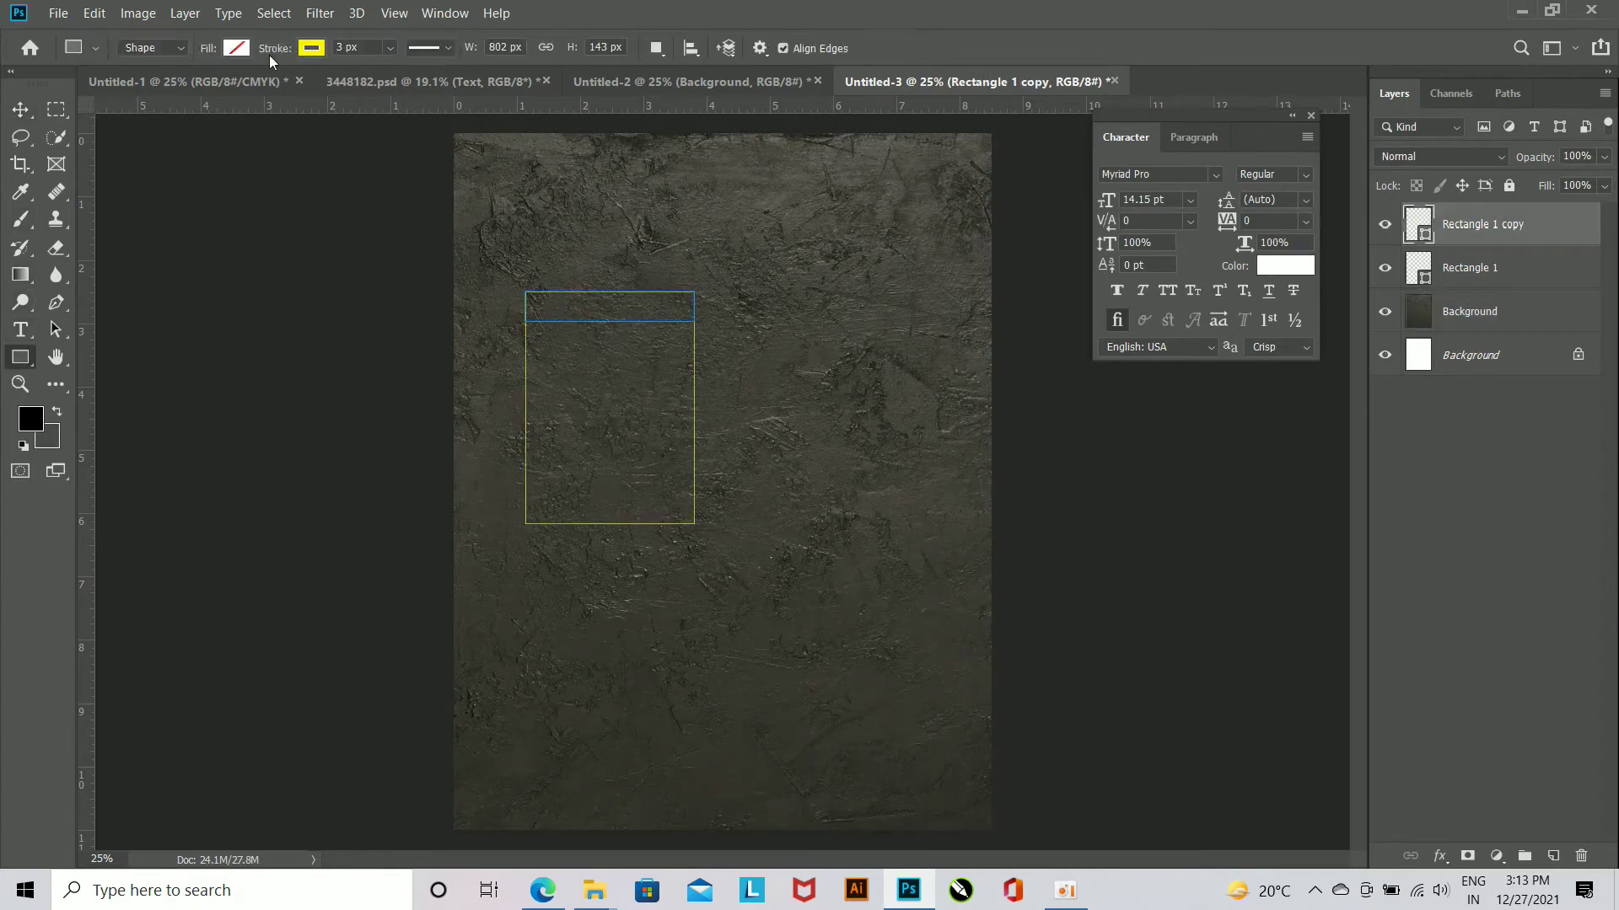
pyautogui.click(237, 53)
pyautogui.click(143, 158)
pyautogui.press('v')
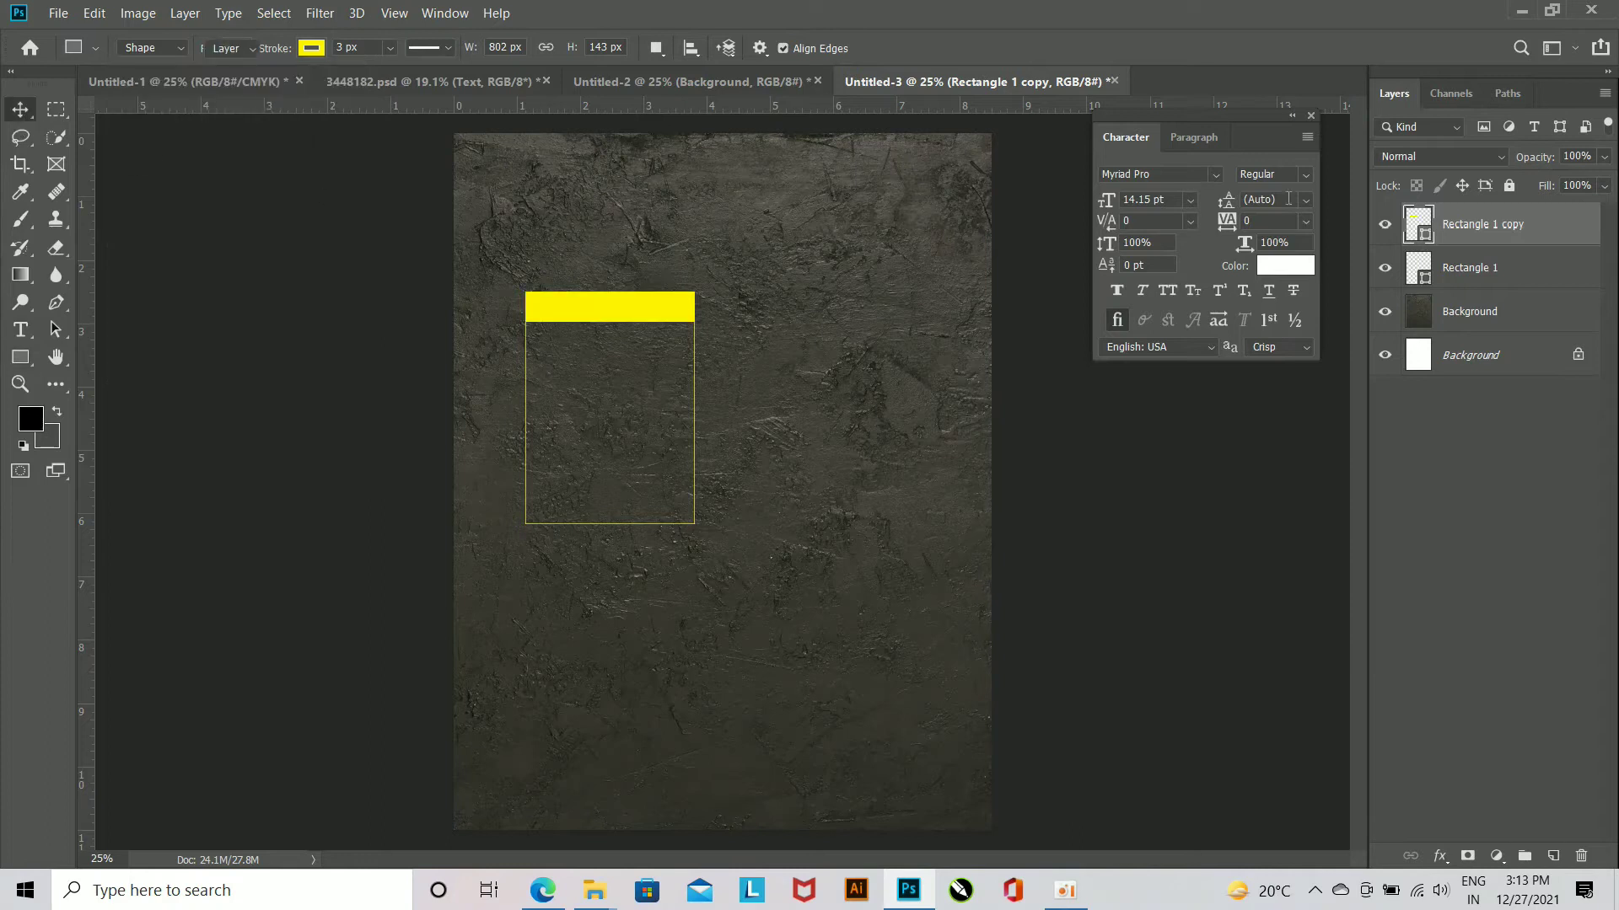
# - Select the header strip together with the frame and nudge both about 80 px to the left
pyautogui.keyDown('ctrl'); pyautogui.click(1473, 277); pyautogui.keyUp('ctrl')
pyautogui.hotkey('shift', 'Left')
pyautogui.hotkey('shift', 'Left')
pyautogui.hotkey('shift', 'Left')
pyautogui.hotkey('shift', 'Left')
pyautogui.hotkey('shift', 'Left')
pyautogui.hotkey('shift', 'Left')
pyautogui.hotkey('shift', 'Left')
pyautogui.hotkey('shift', 'Left')
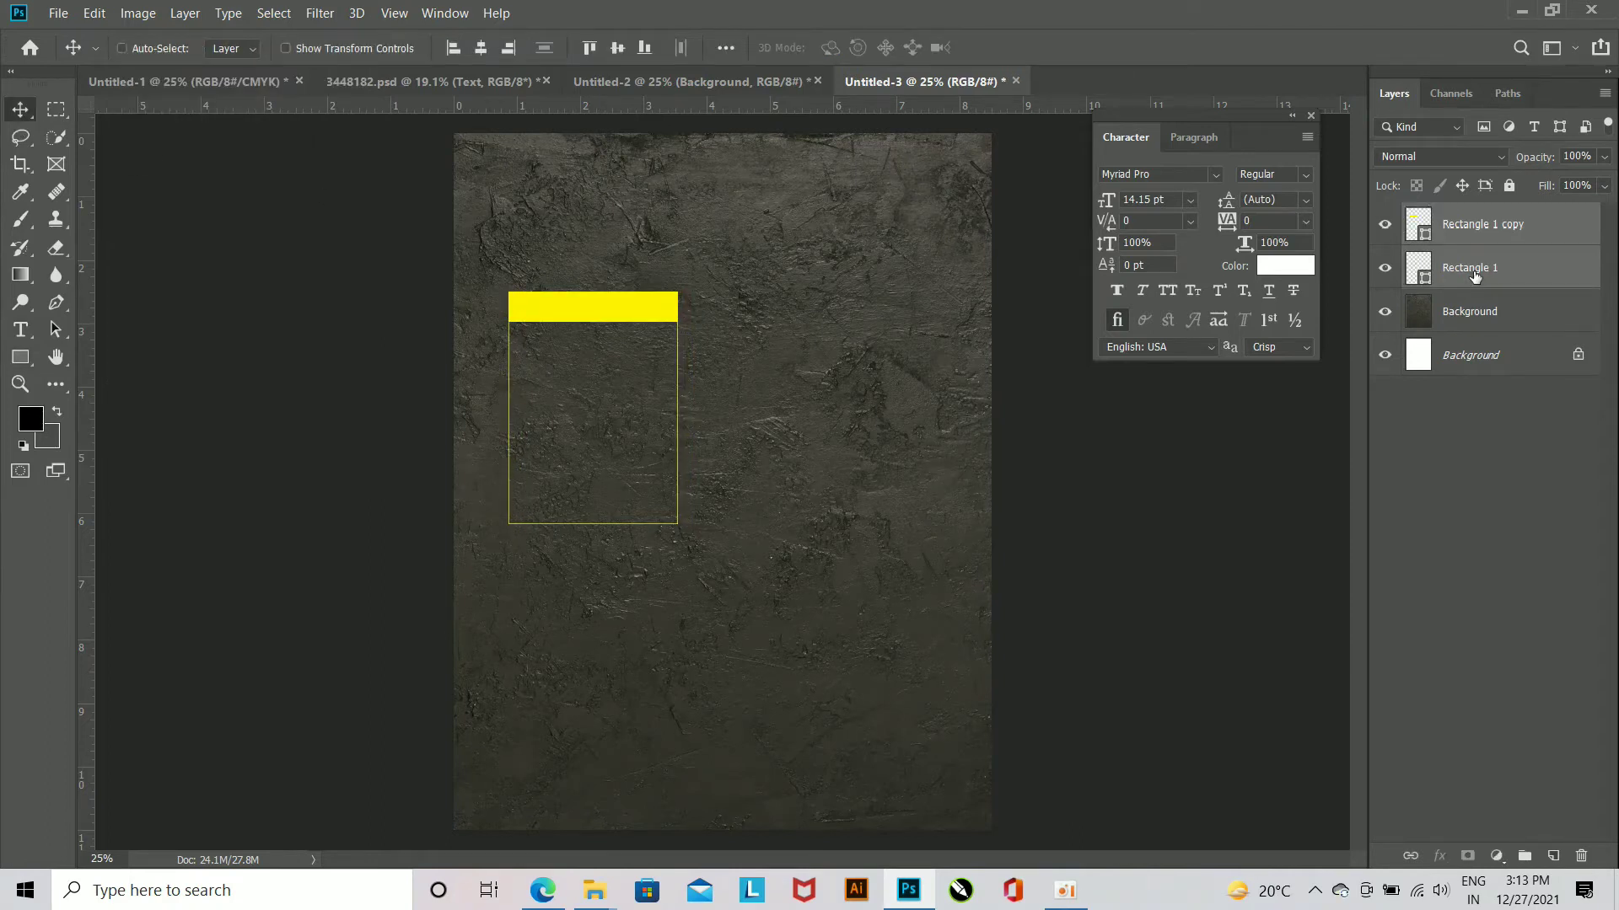
# - Duplicate the frame with its header strip and move the copy level with the original into the page's right half
pyautogui.hotkey('ctrl', 'j')
pyautogui.hotkey('shift', 'Right')
pyautogui.hotkey('shift', 'Right')
pyautogui.hotkey('shift', 'Right')
pyautogui.hotkey('shift', 'Right')
pyautogui.hotkey('shift', 'Right')
pyautogui.hotkey('shift', 'Right')
pyautogui.hotkey('shift', 'Right')
pyautogui.hotkey('shift', 'Right')
pyautogui.hotkey('shift', 'Right')
pyautogui.hotkey('shift', 'Right')
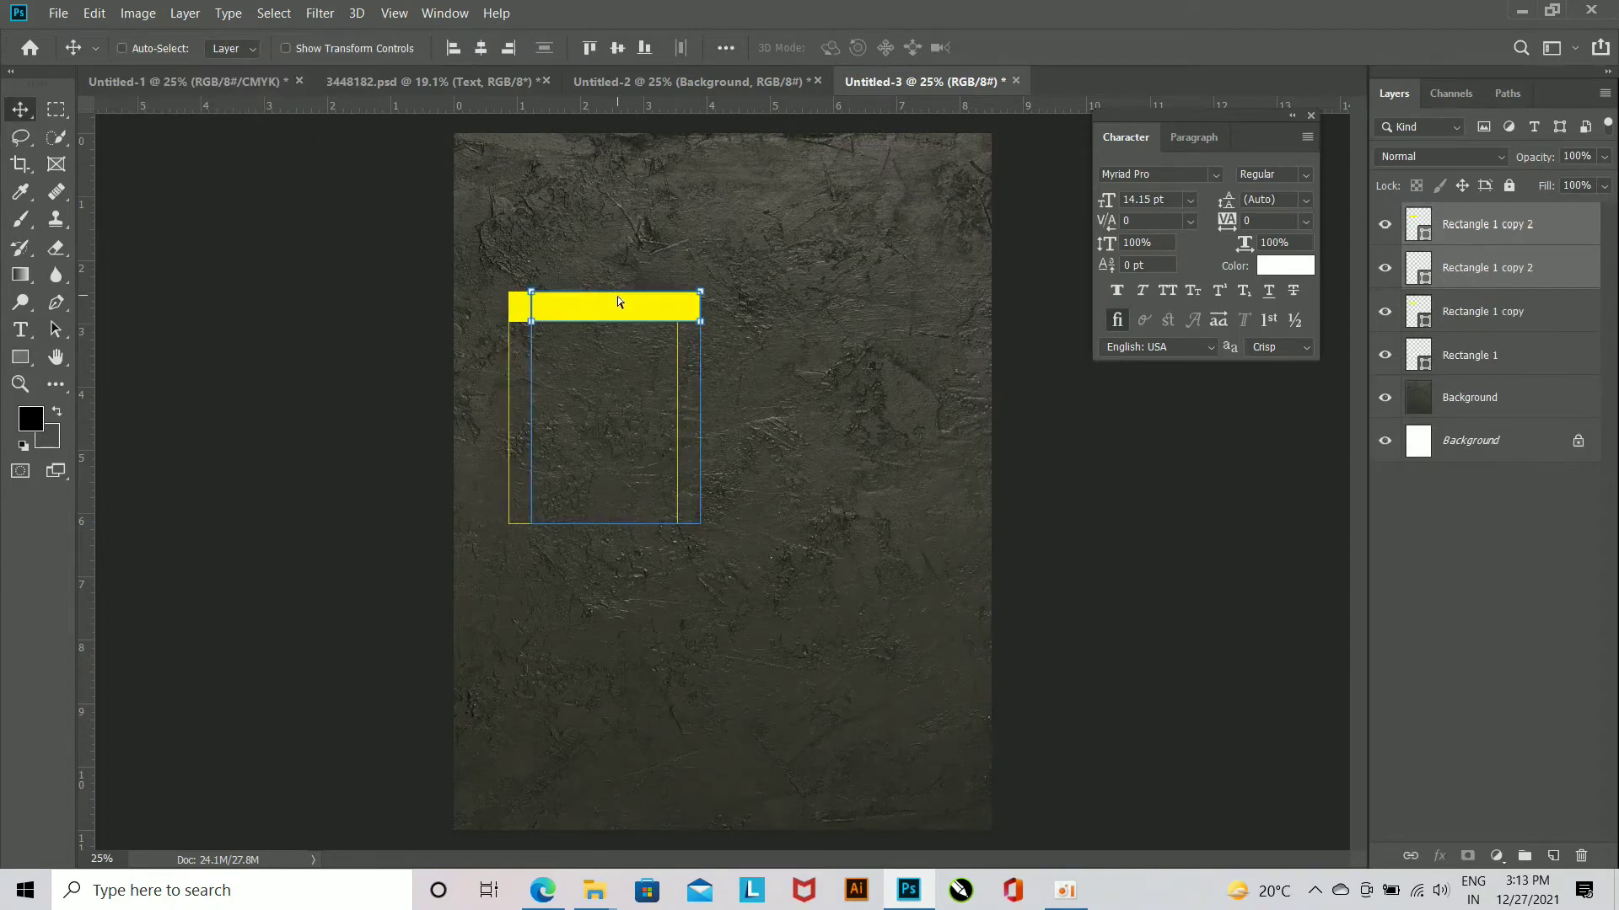
pyautogui.moveTo(622, 318); pyautogui.dragTo(872, 318)
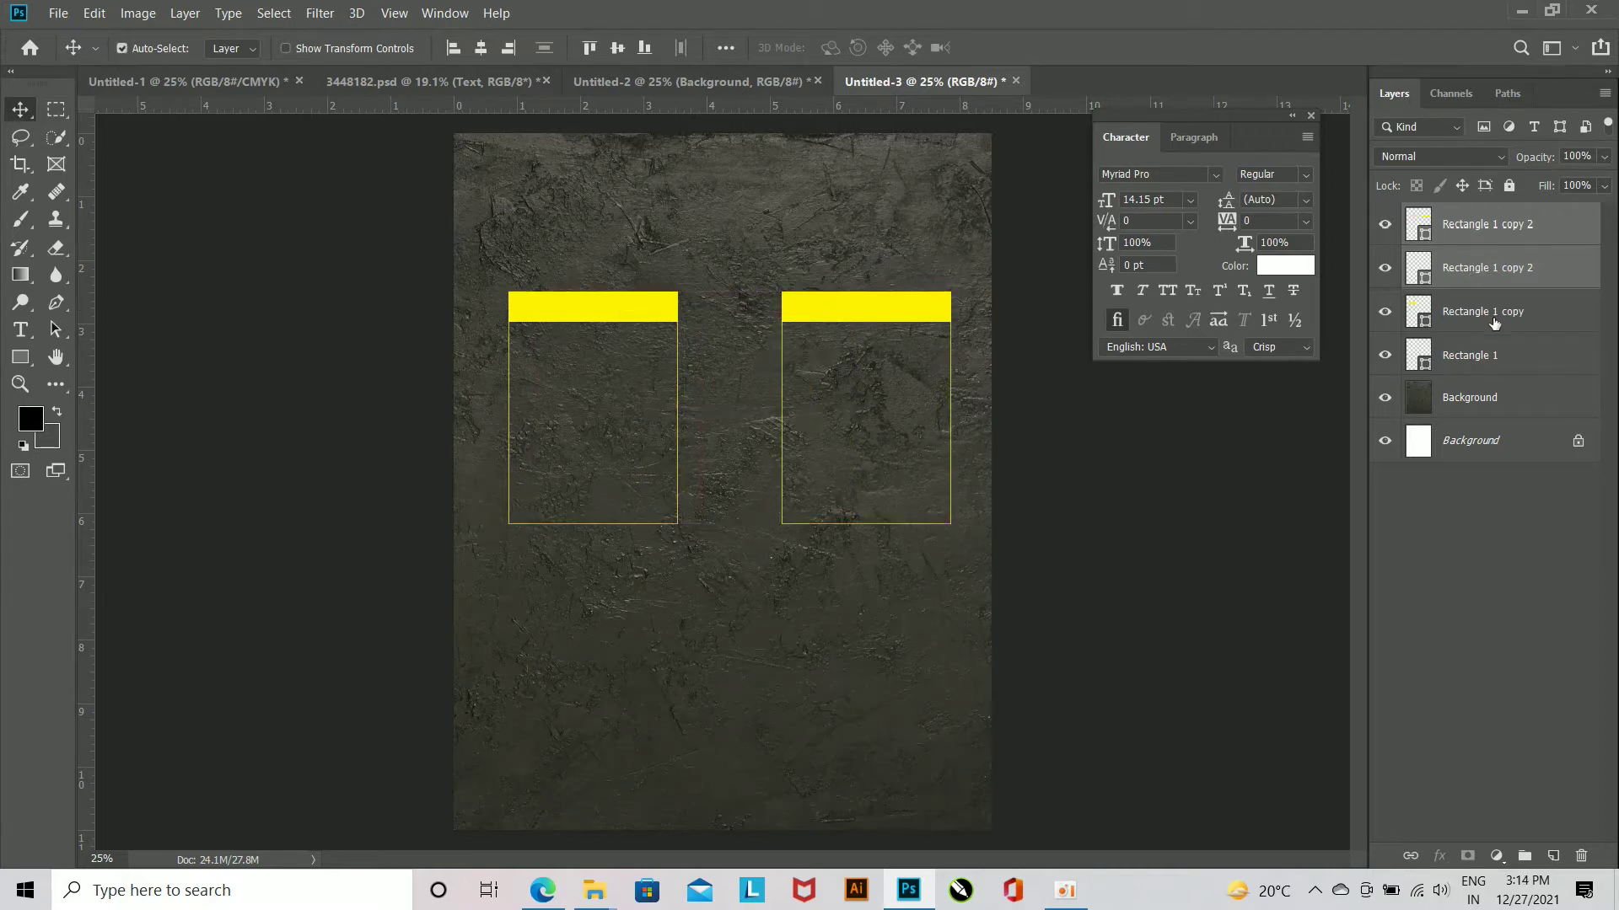
# - Duplicate both framed boxes with their headers downward to form a second row near the page's lower edge
pyautogui.keyDown('shift'); pyautogui.click(1504, 364); pyautogui.keyUp('shift')
pyautogui.keyDown('ctrl'); pyautogui.click(1526, 245); pyautogui.keyUp('ctrl')
pyautogui.moveTo(885, 437); pyautogui.dragTo(880, 672)
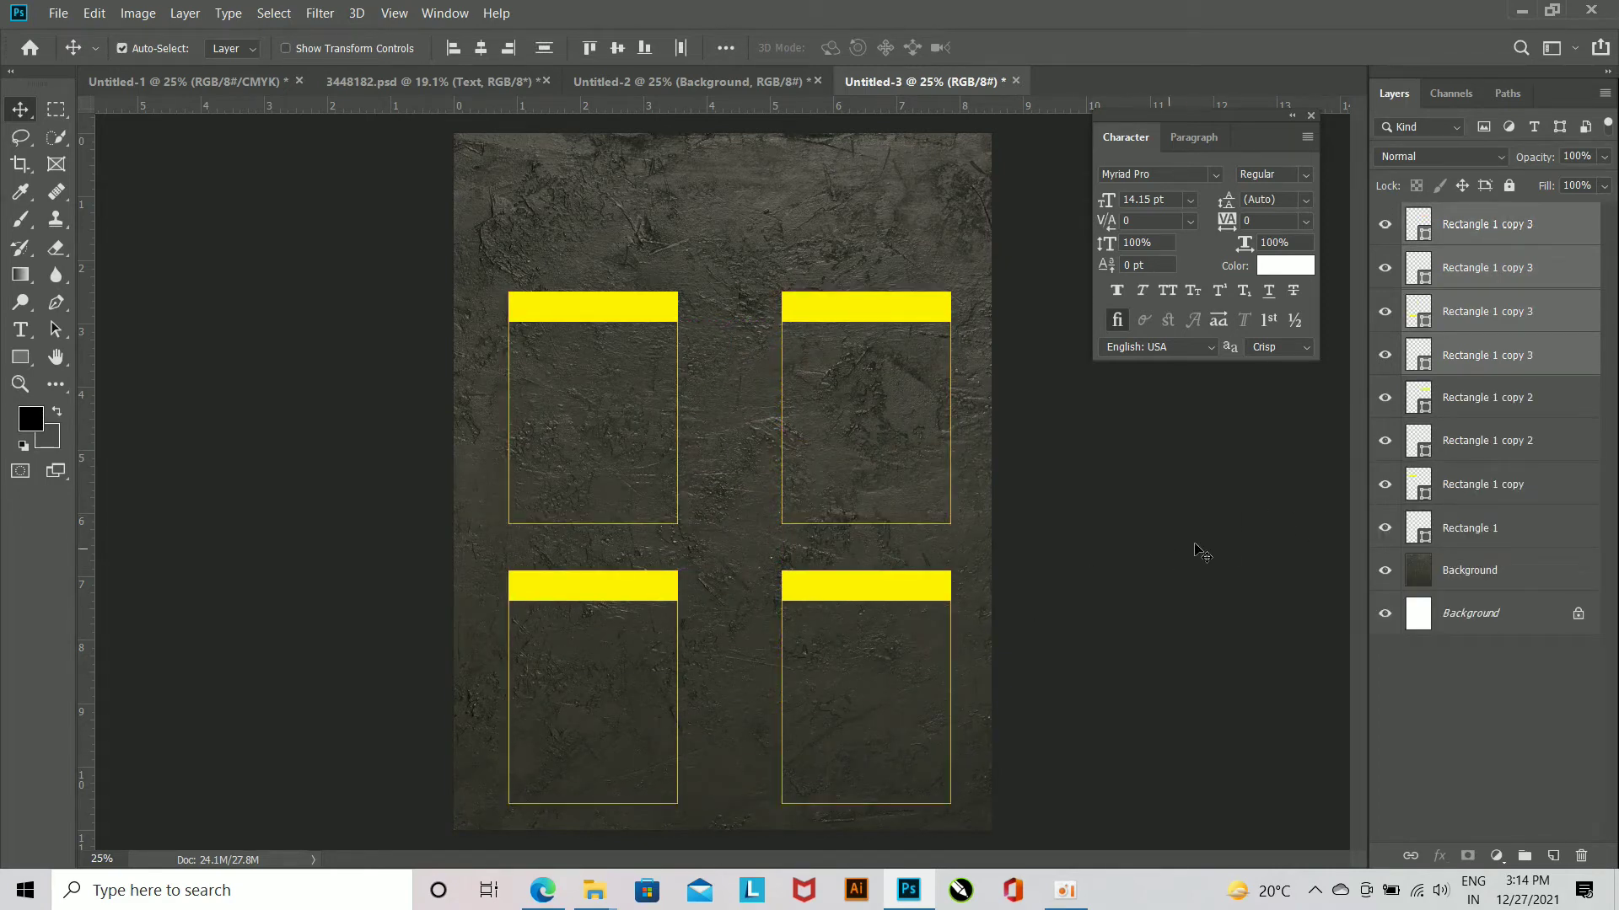
# - Select all eight rectangle layers, nudge them about 30 px to the left, and deselect them
pyautogui.click(1483, 536)
pyautogui.keyDown('shift'); pyautogui.click(1536, 233); pyautogui.keyUp('shift')
pyautogui.hotkey('shift', 'Left')
pyautogui.hotkey('shift', 'Left')
pyautogui.hotkey('shift', 'Left')
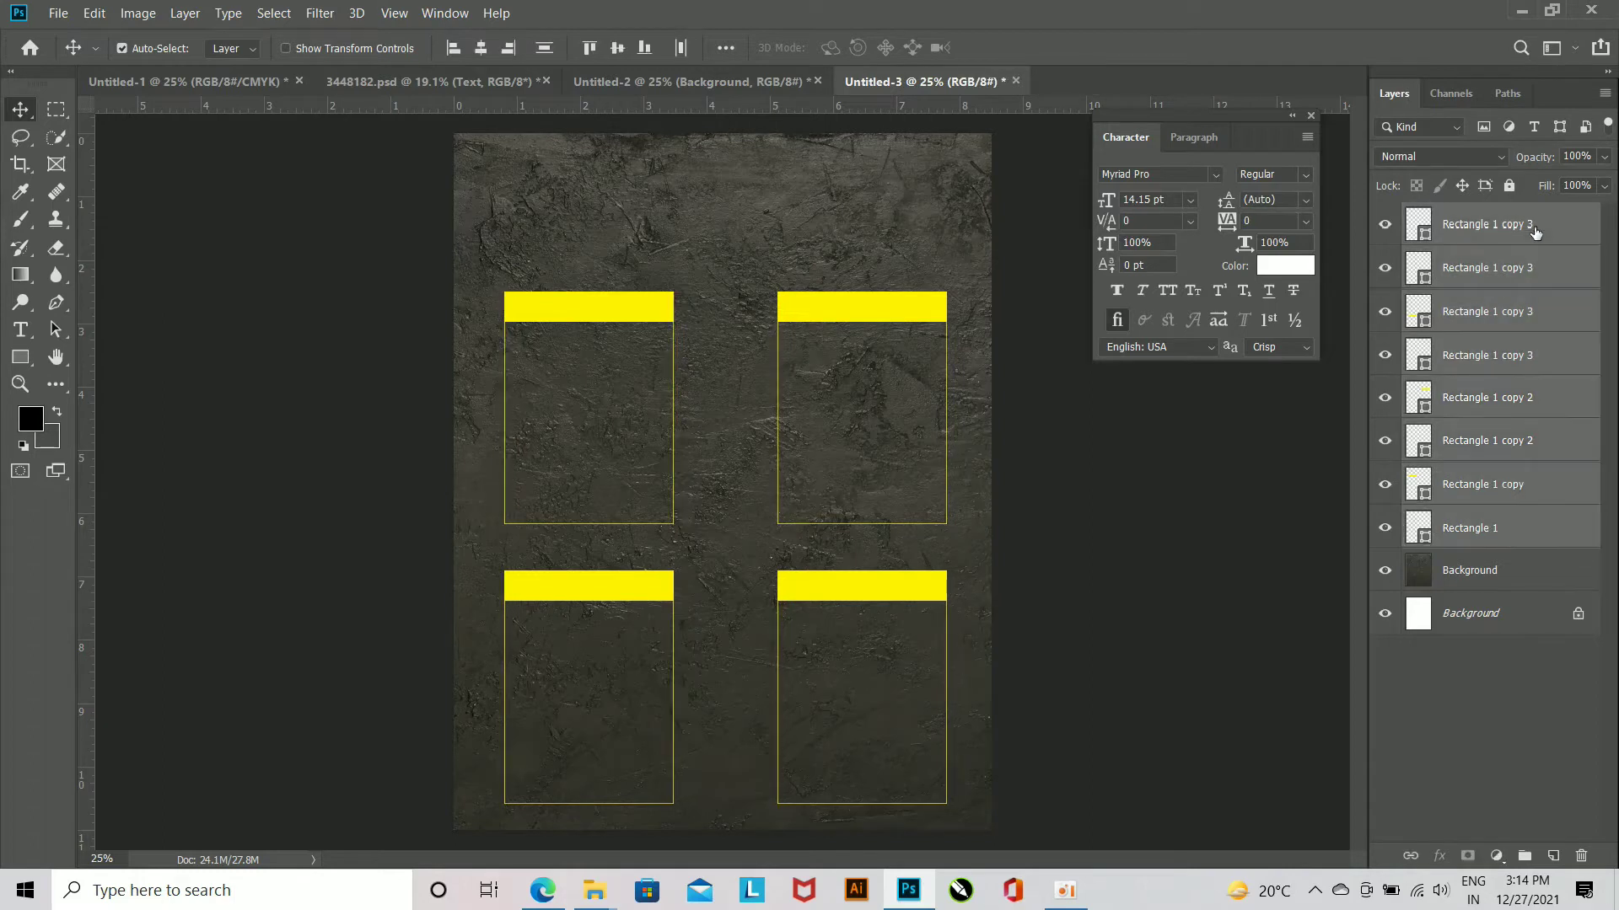
pyautogui.click(1056, 388)
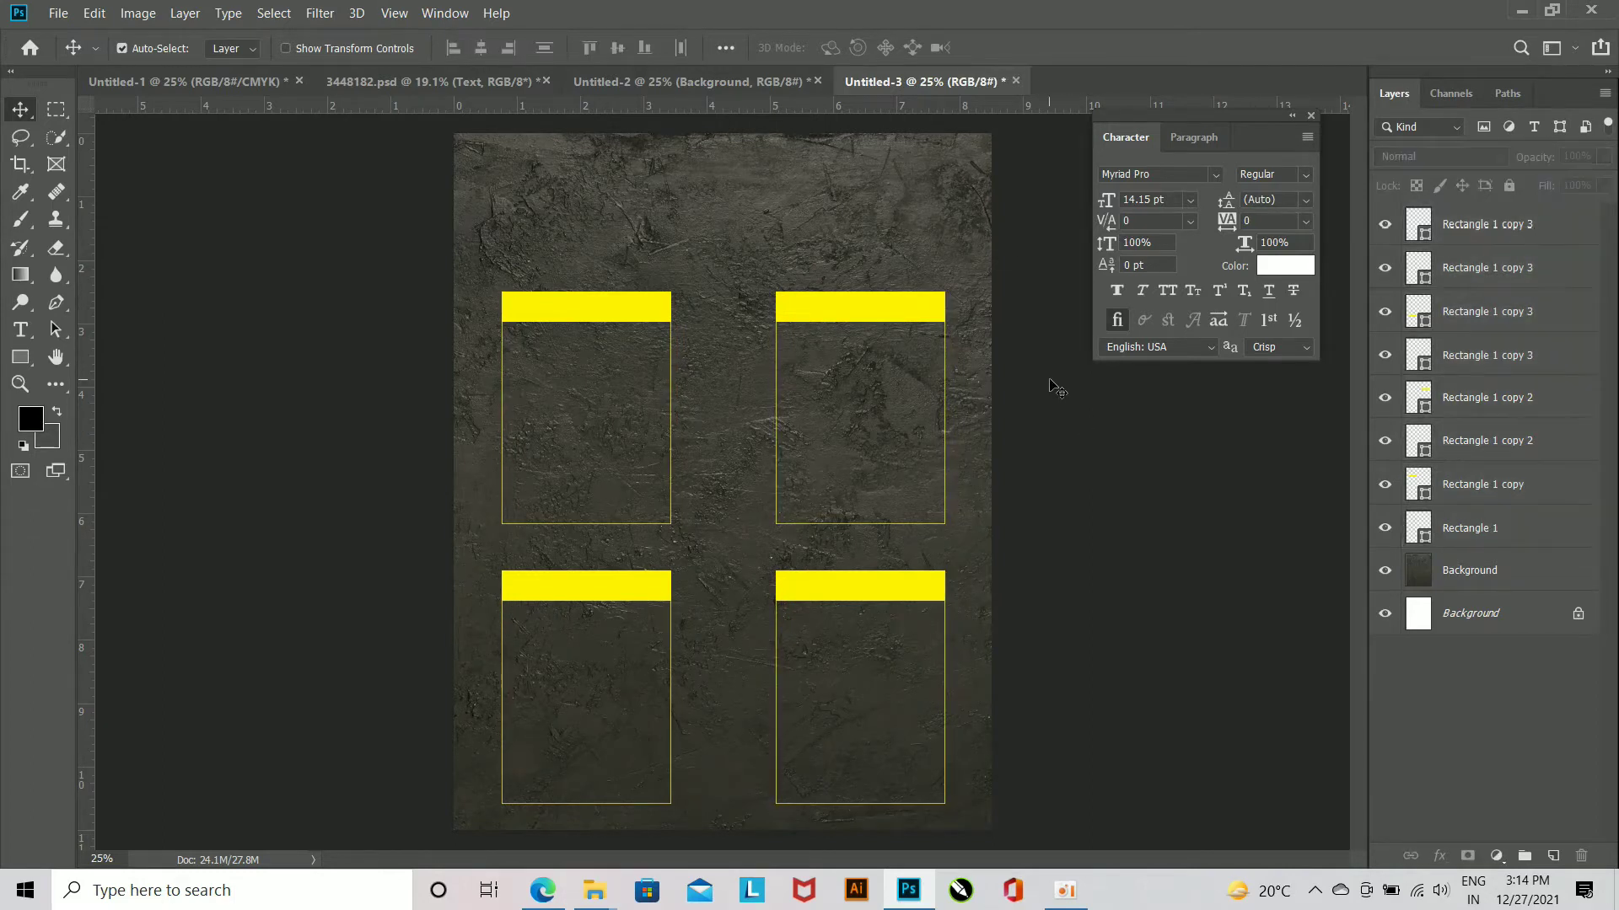
# - Delete the textured background in Untitled-2 and copy the mushroom board image onto the lower-left box in Untitled-3
pyautogui.click(691, 81)
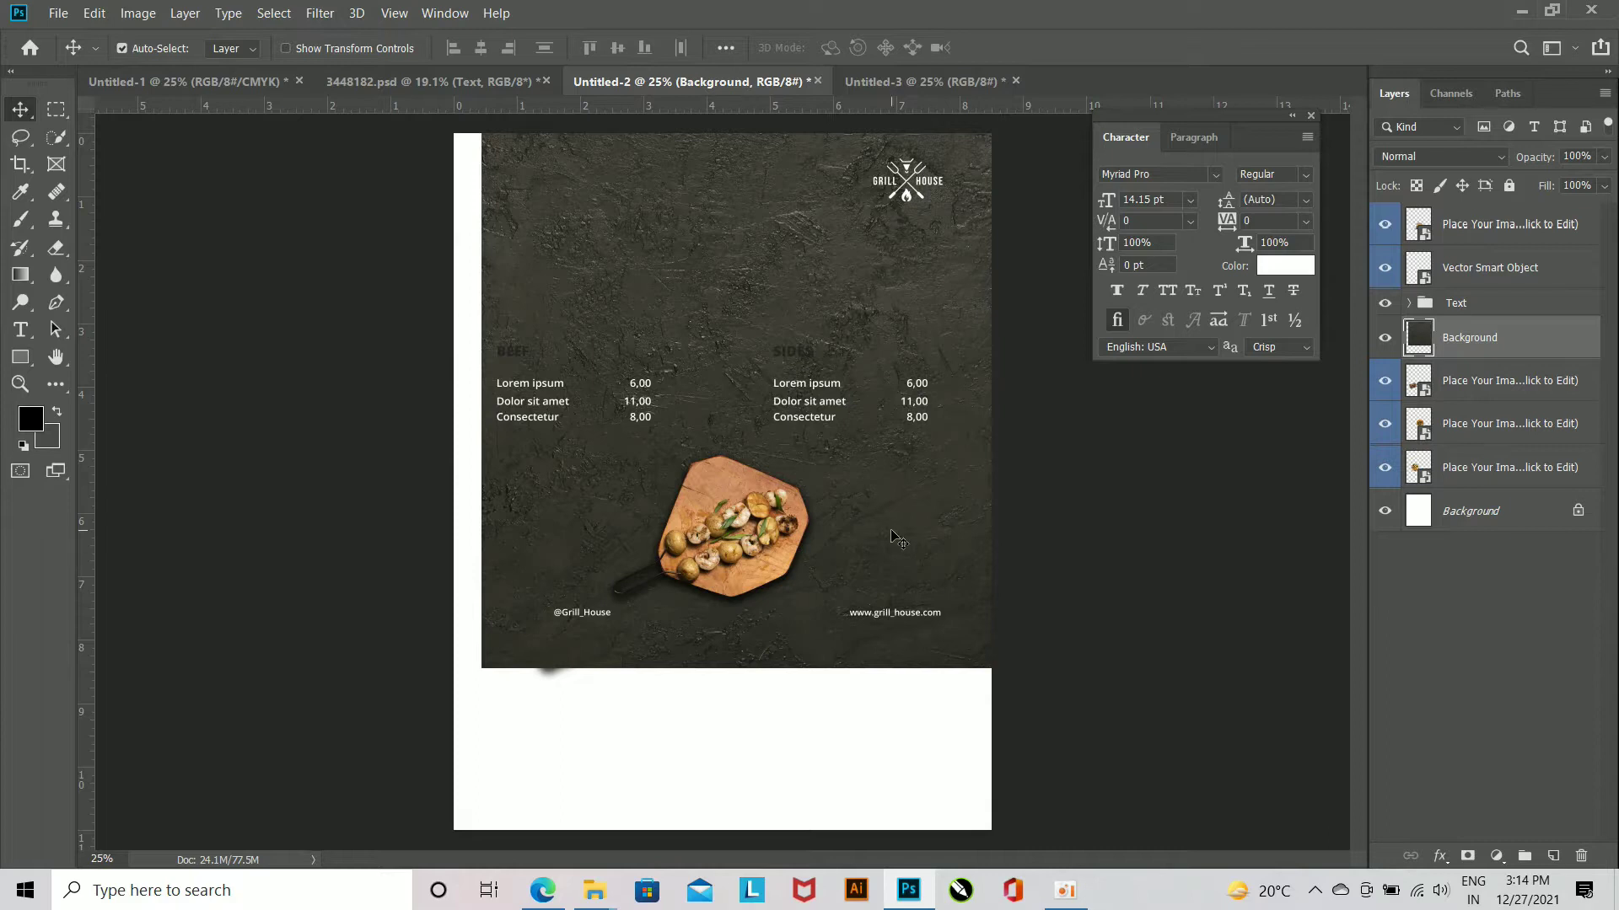
pyautogui.press('Delete')
pyautogui.moveTo(780, 573); pyautogui.dragTo(655, 796)
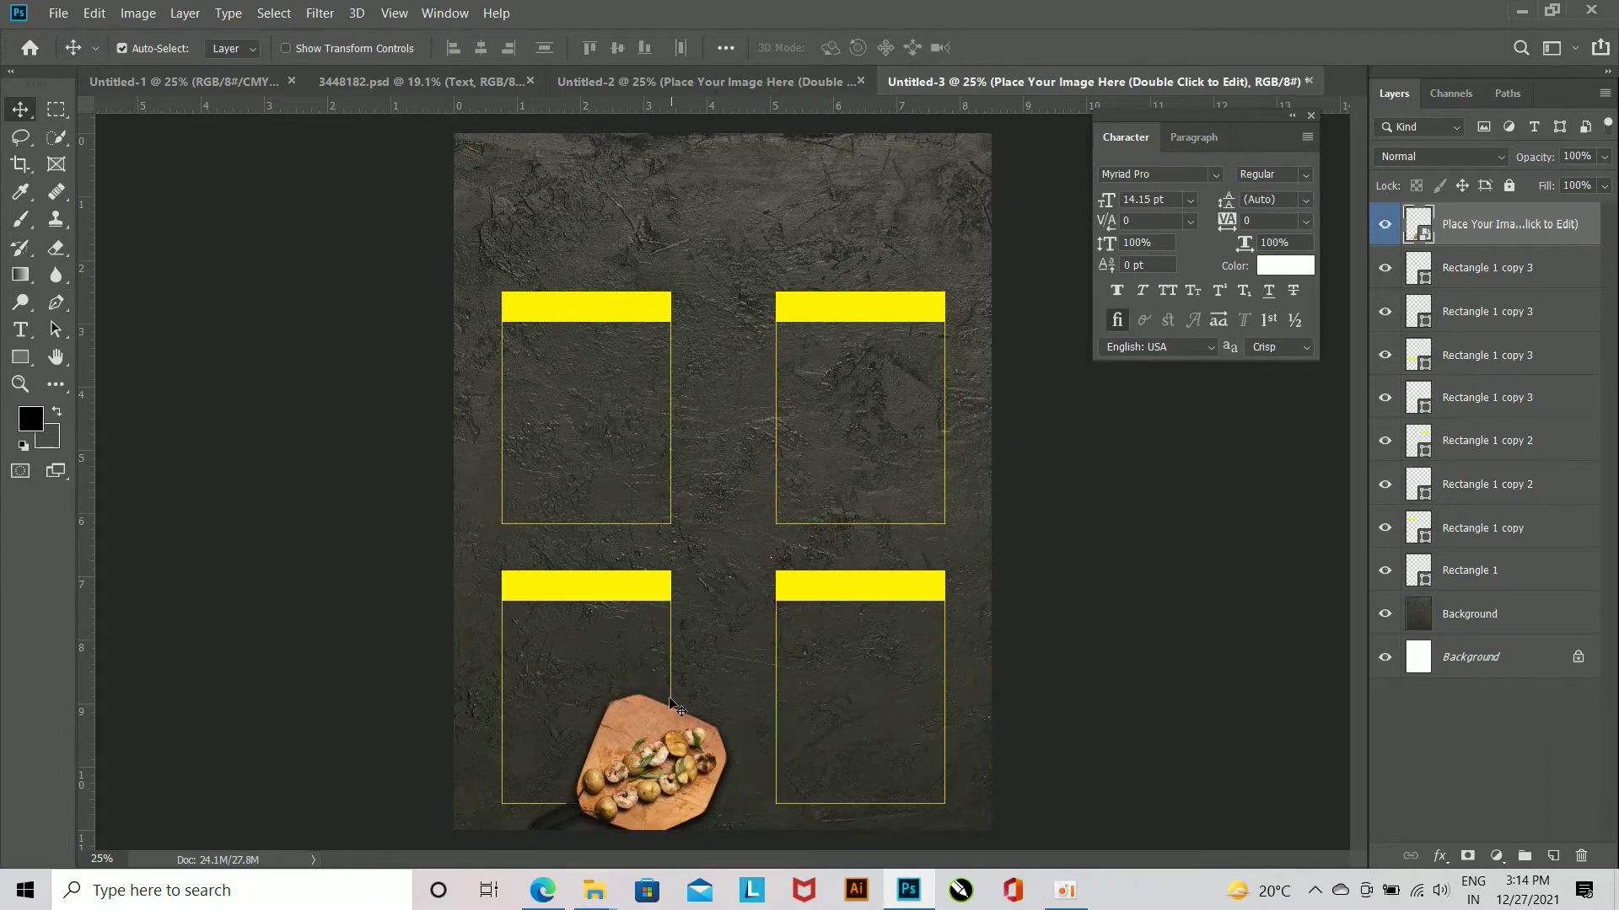
# - Copy the rectangular steak board image from Untitled-2 onto the lower-right box's bottom right corner in Untitled-3
pyautogui.click(800, 81)
pyautogui.moveTo(628, 617); pyautogui.dragTo(953, 769)
pyautogui.moveTo(616, 757); pyautogui.dragTo(654, 763)
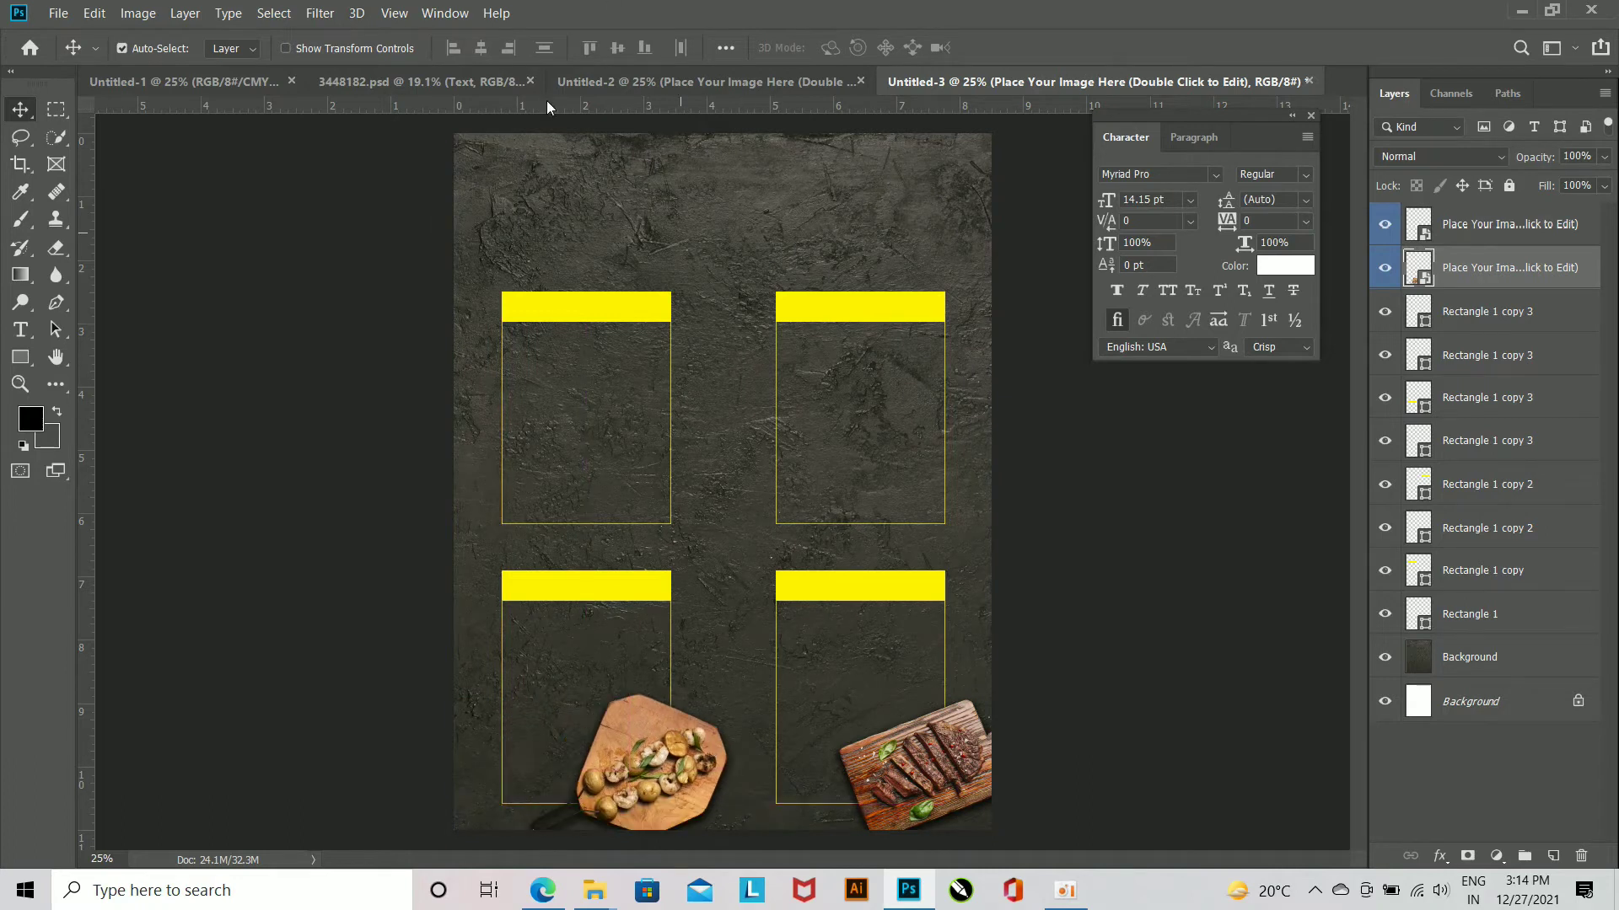
pyautogui.click(646, 311)
pyautogui.keyDown('shift'); pyautogui.click(679, 506); pyautogui.keyUp('shift')
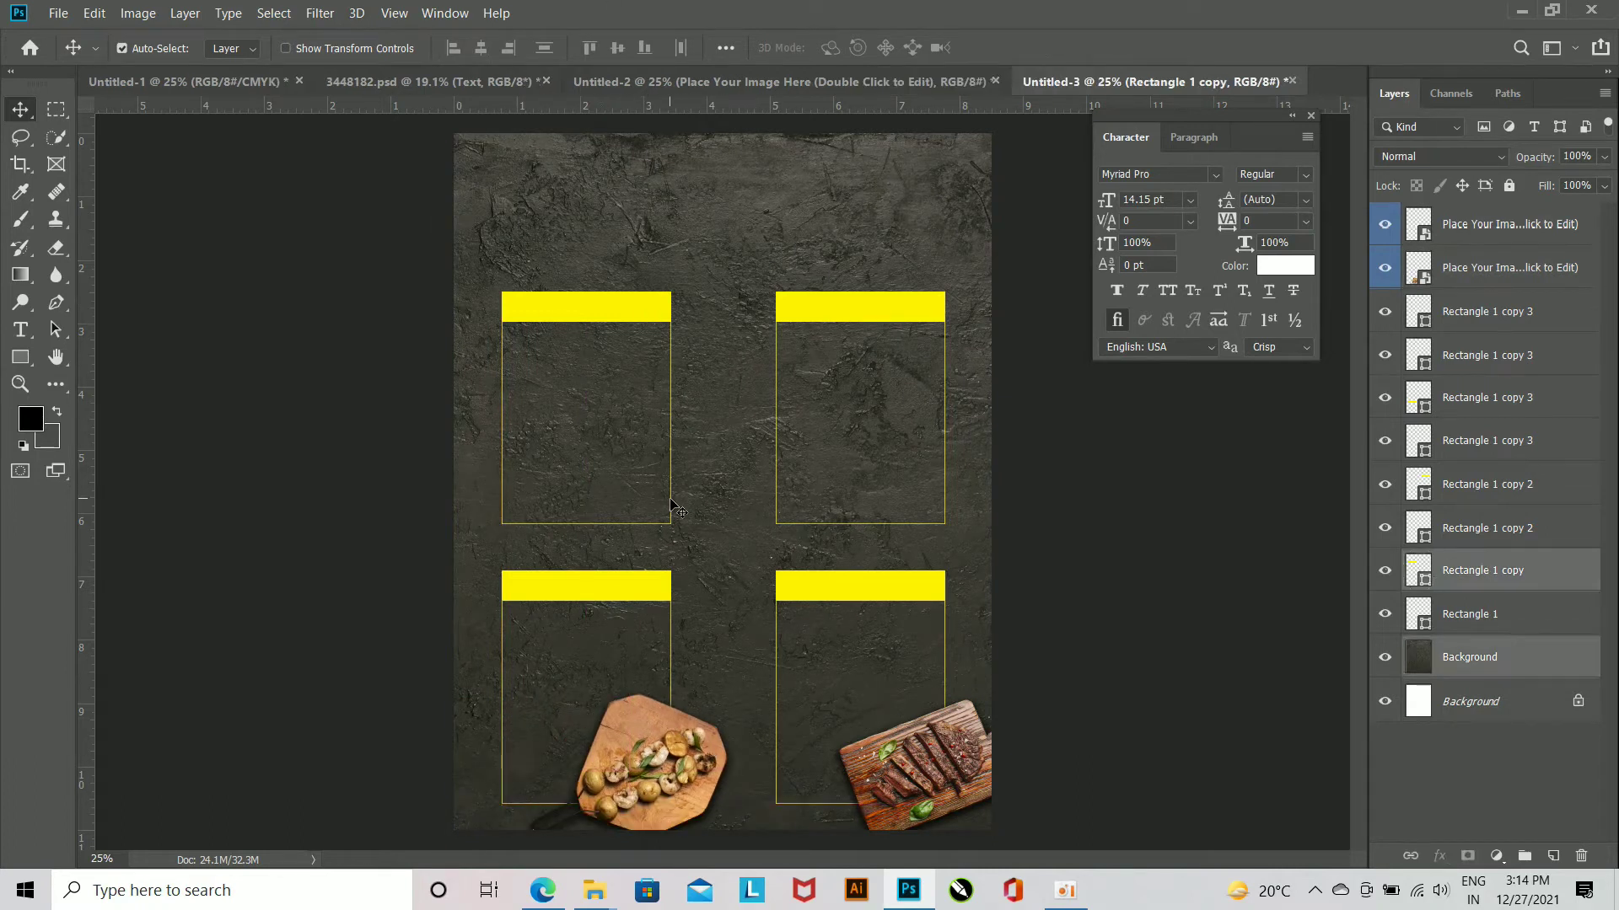
pyautogui.click(441, 449)
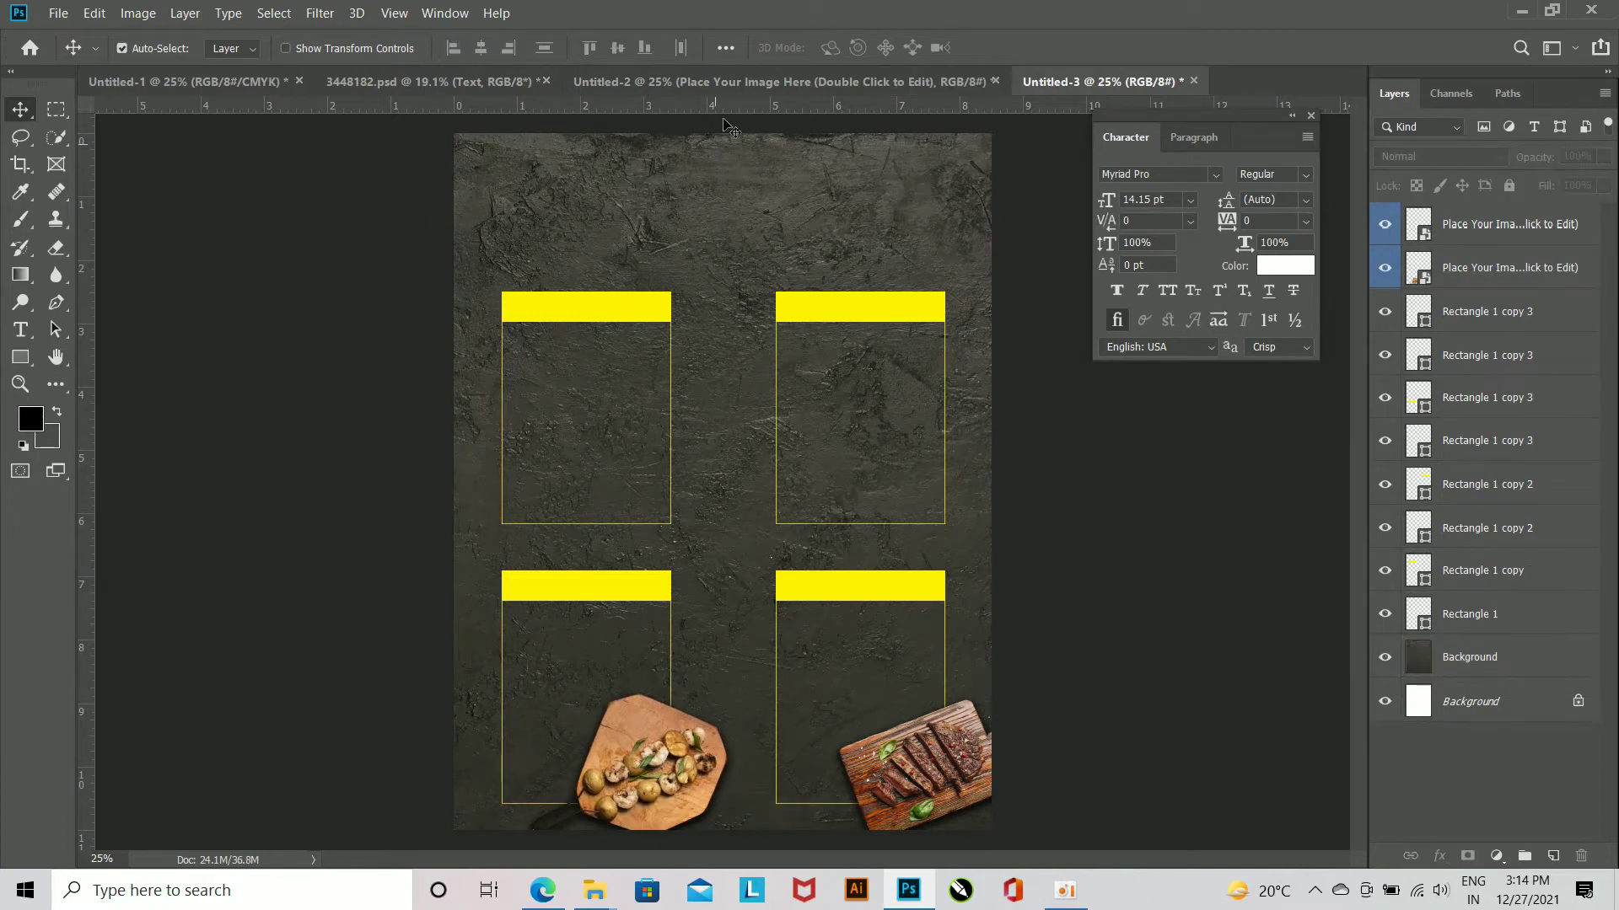
# - Copy the round salad plate image from Untitled-2 onto the upper-left box's bottom right corner in Untitled-3
pyautogui.click(751, 77)
pyautogui.moveTo(1010, 84); pyautogui.dragTo(672, 504)
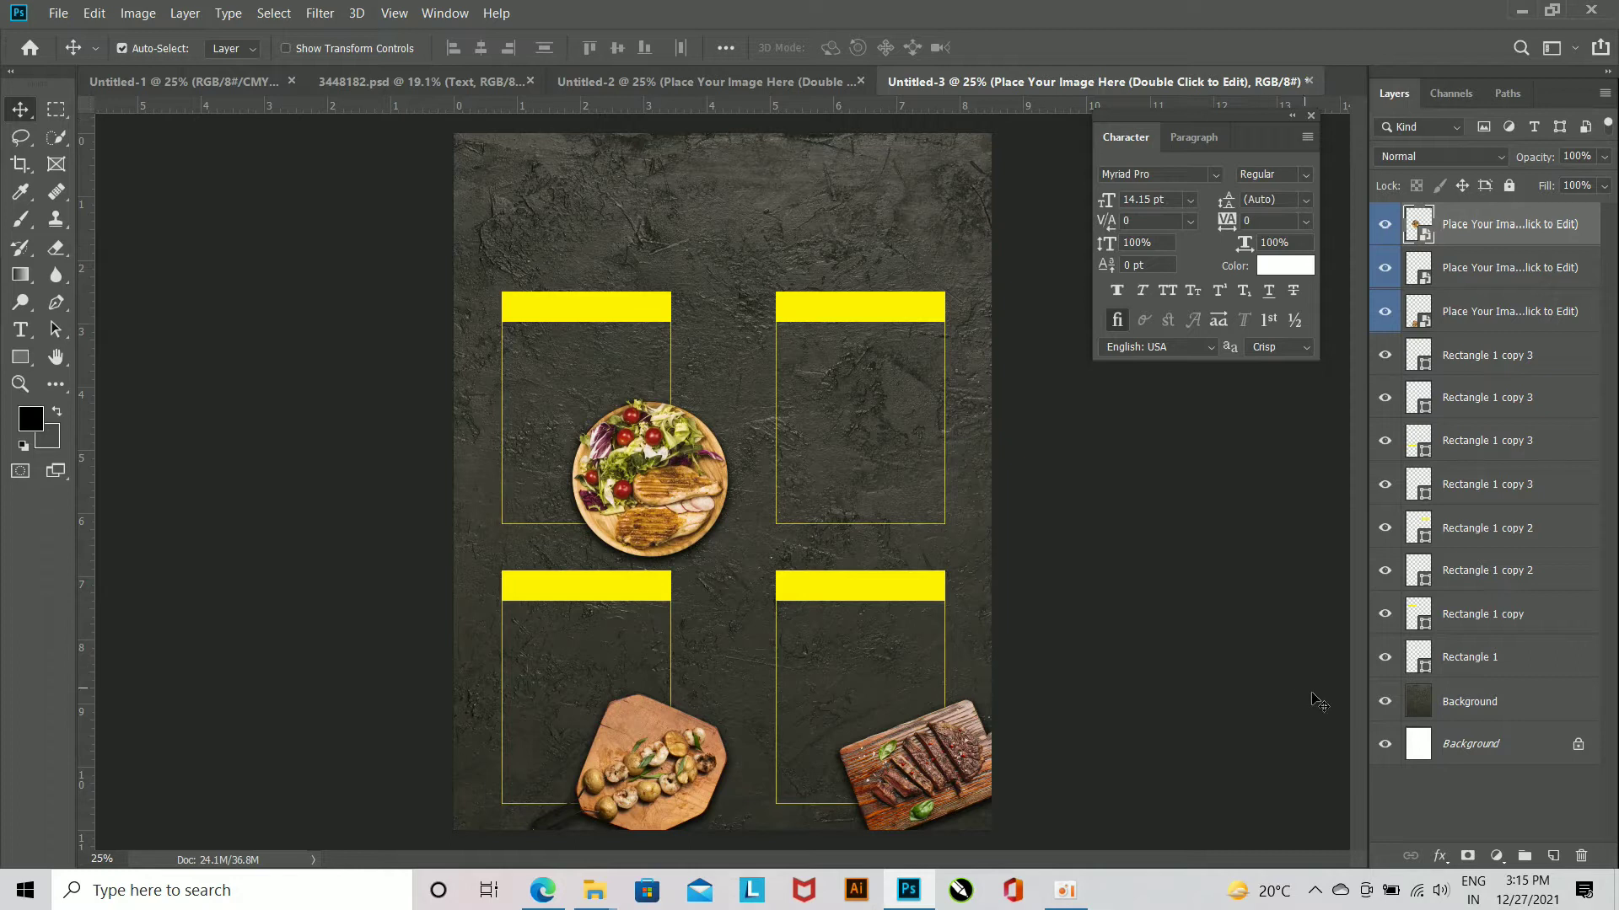
# - With the textured background temporarily hidden, move the two upper boxes and the salad plate up about 100 px
pyautogui.moveTo(346, 199); pyautogui.dragTo(728, 559)
pyautogui.moveTo(398, 187); pyautogui.dragTo(1018, 549)
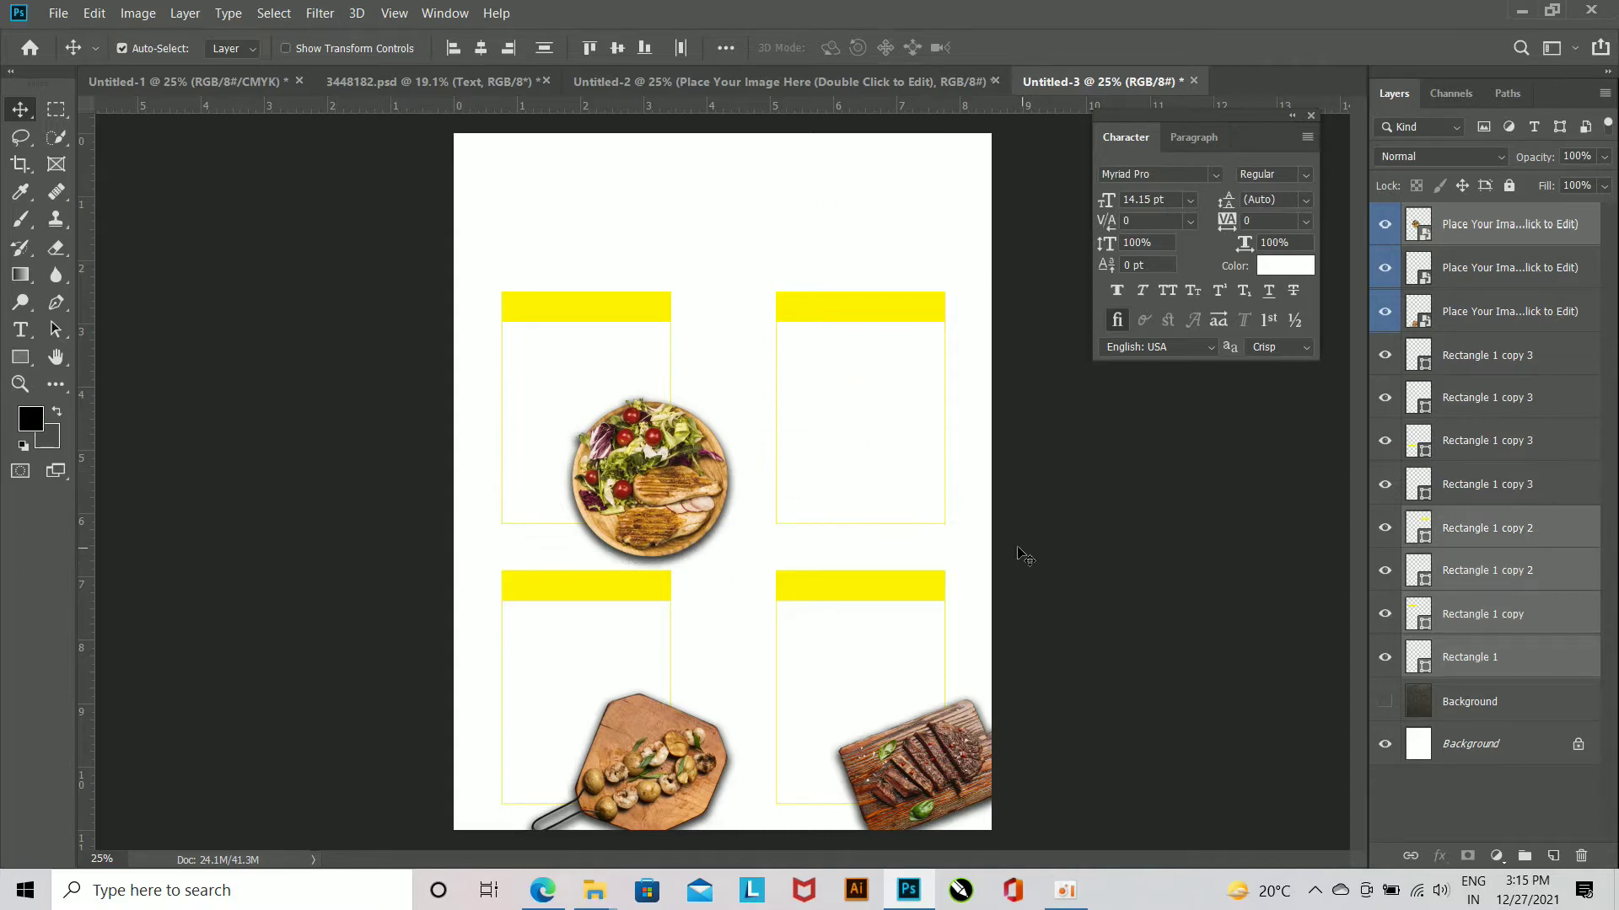
pyautogui.hotkey('shift', 'Up')
pyautogui.hotkey('shift', 'Up')
pyautogui.hotkey('shift', 'Up')
pyautogui.hotkey('shift', 'Up')
pyautogui.hotkey('shift', 'Up')
pyautogui.hotkey('shift', 'Up')
pyautogui.hotkey('shift', 'Up')
pyautogui.hotkey('shift', 'Up')
pyautogui.hotkey('shift', 'Up')
pyautogui.hotkey('shift', 'Up')
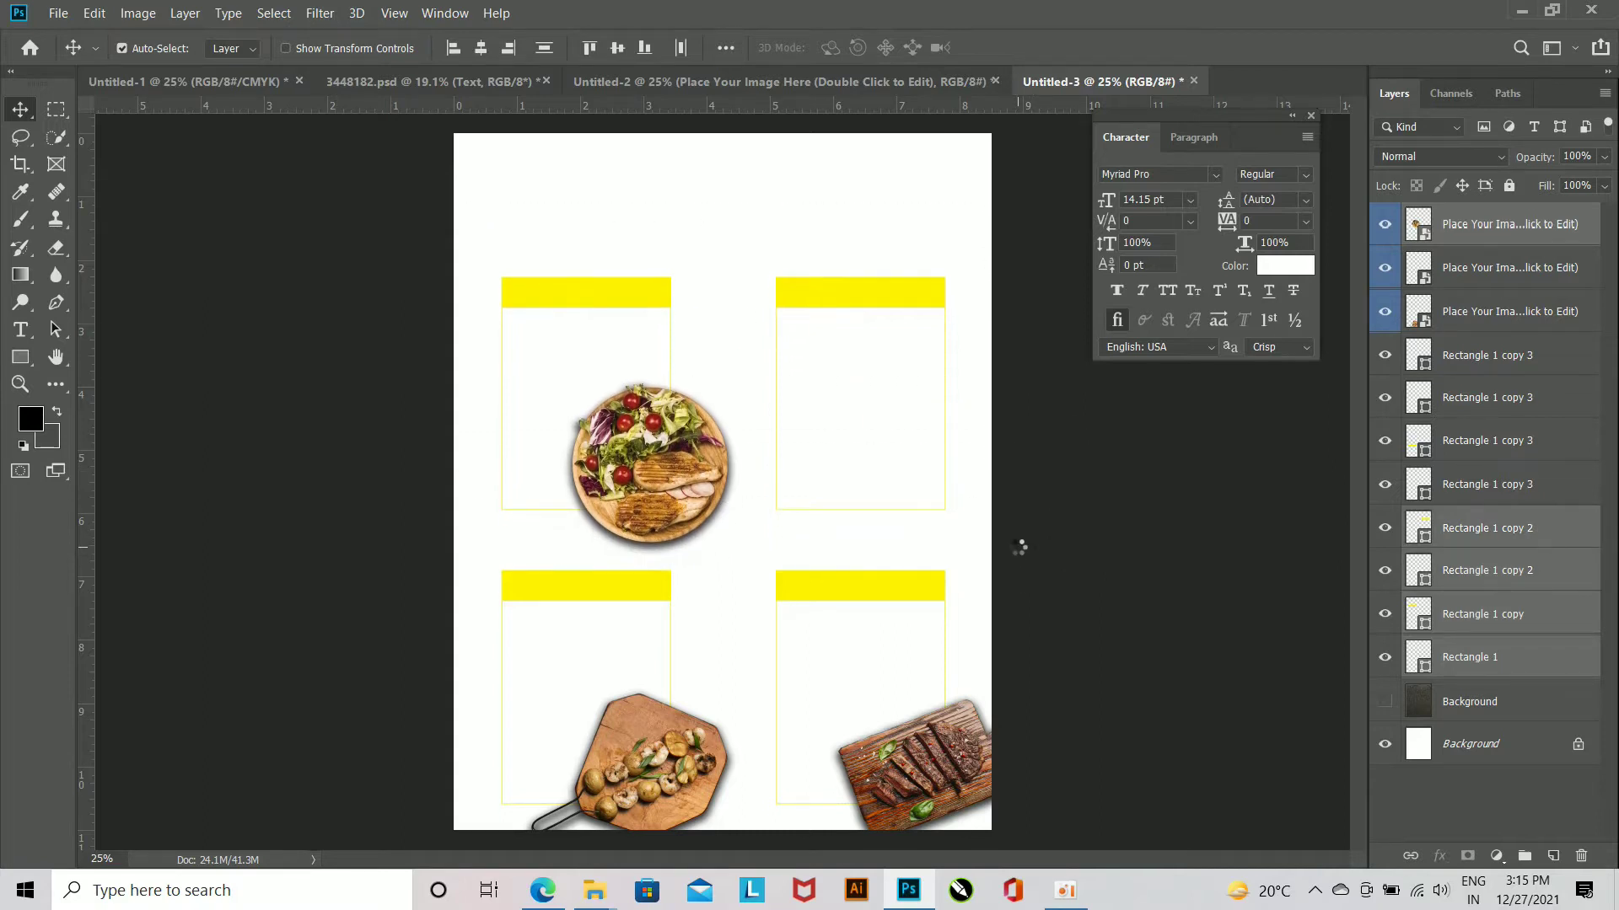
pyautogui.click(1385, 701)
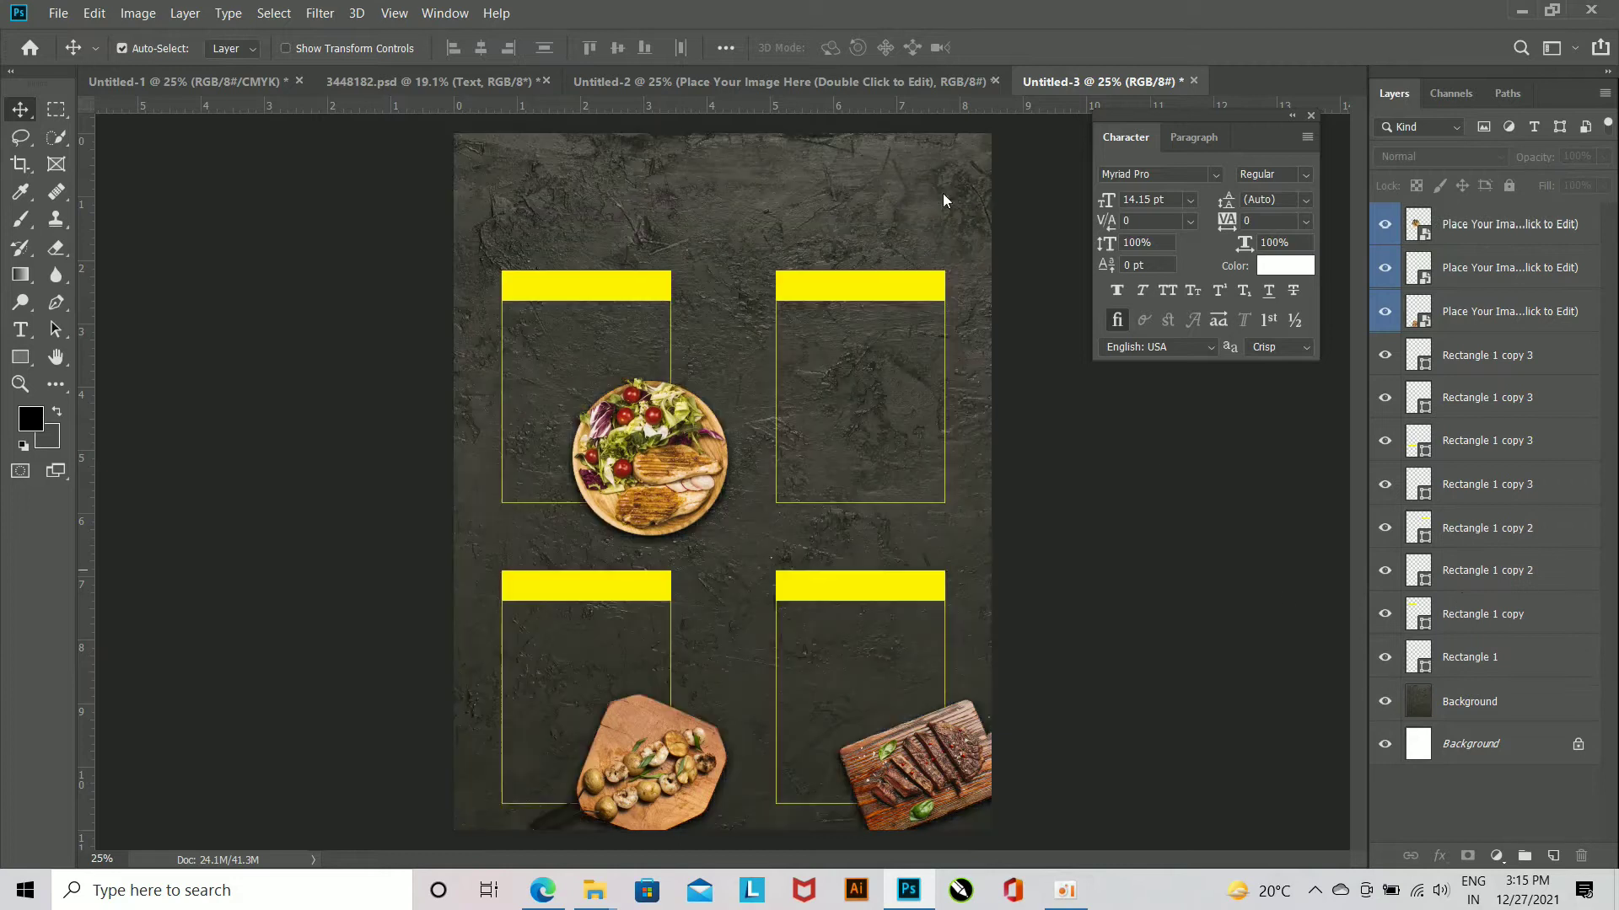
# - Add a layer above the textured background and paint soft black shading along the page's top and bottom edges with an 1800 px brush
pyautogui.click(1553, 856)
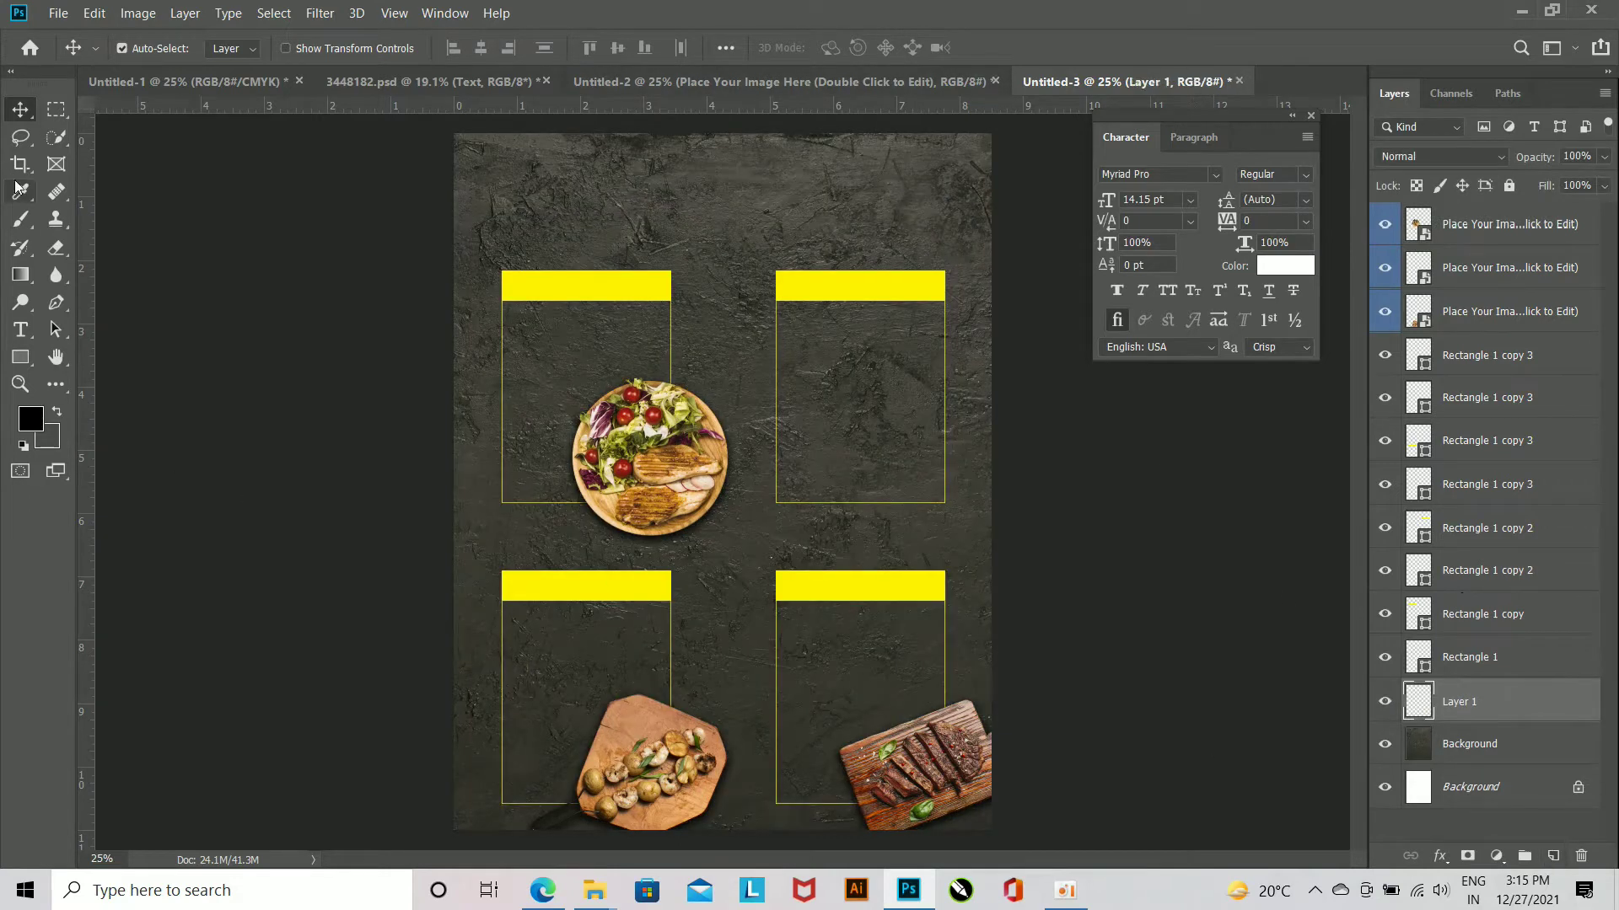
pyautogui.press('b')
pyautogui.hotkey('ctrl', '-')
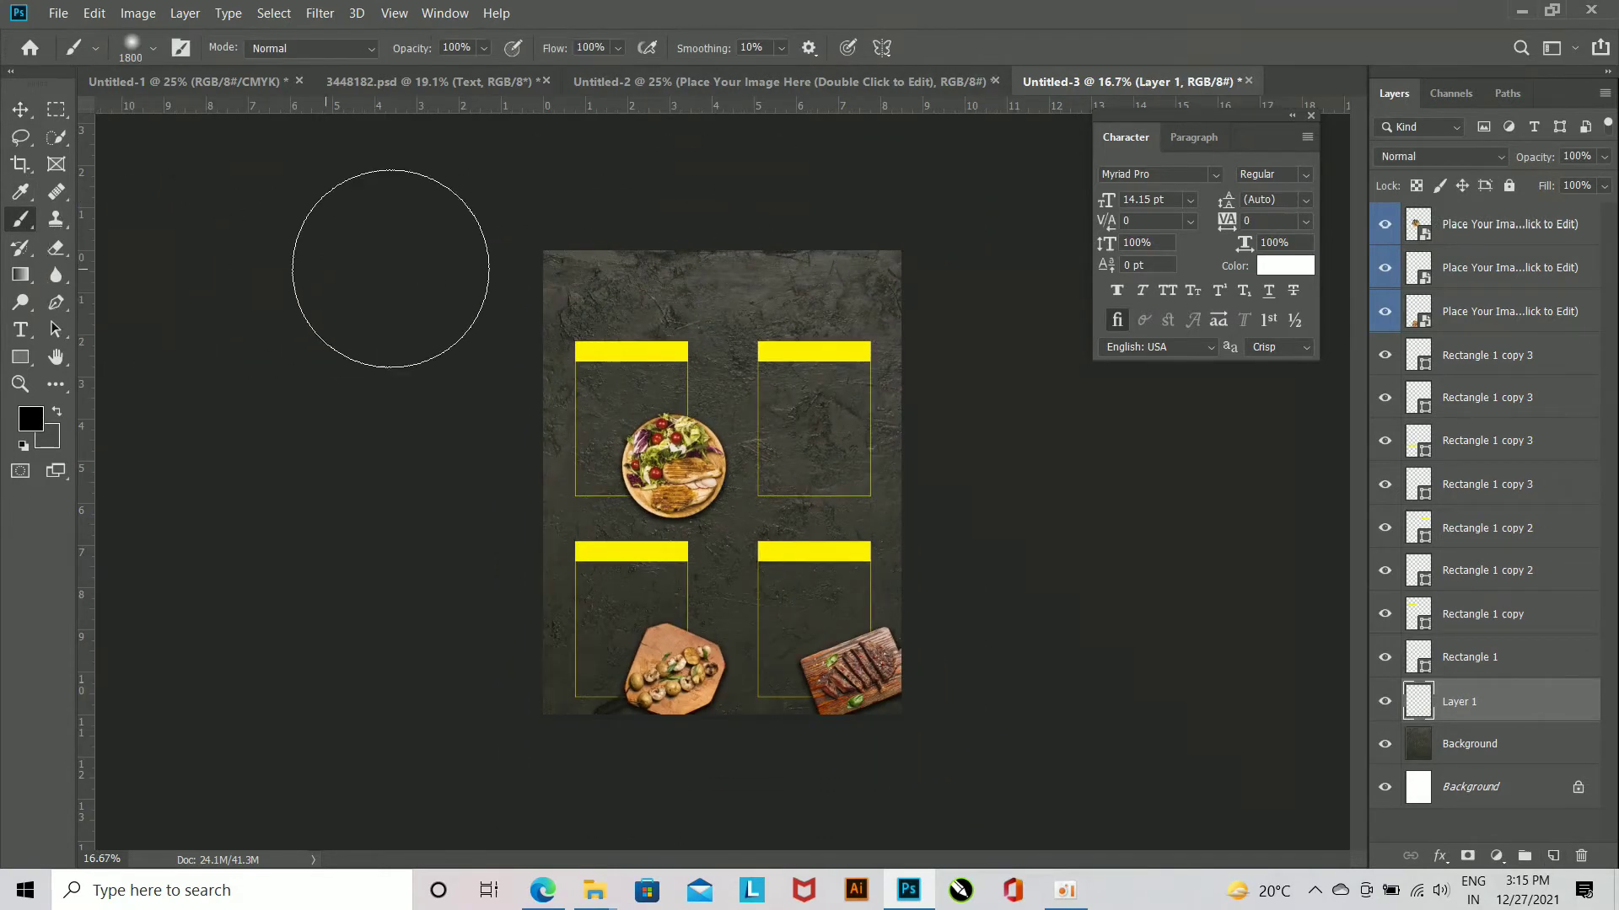
pyautogui.moveTo(506, 278); pyautogui.dragTo(893, 279)
pyautogui.moveTo(490, 732); pyautogui.dragTo(885, 732)
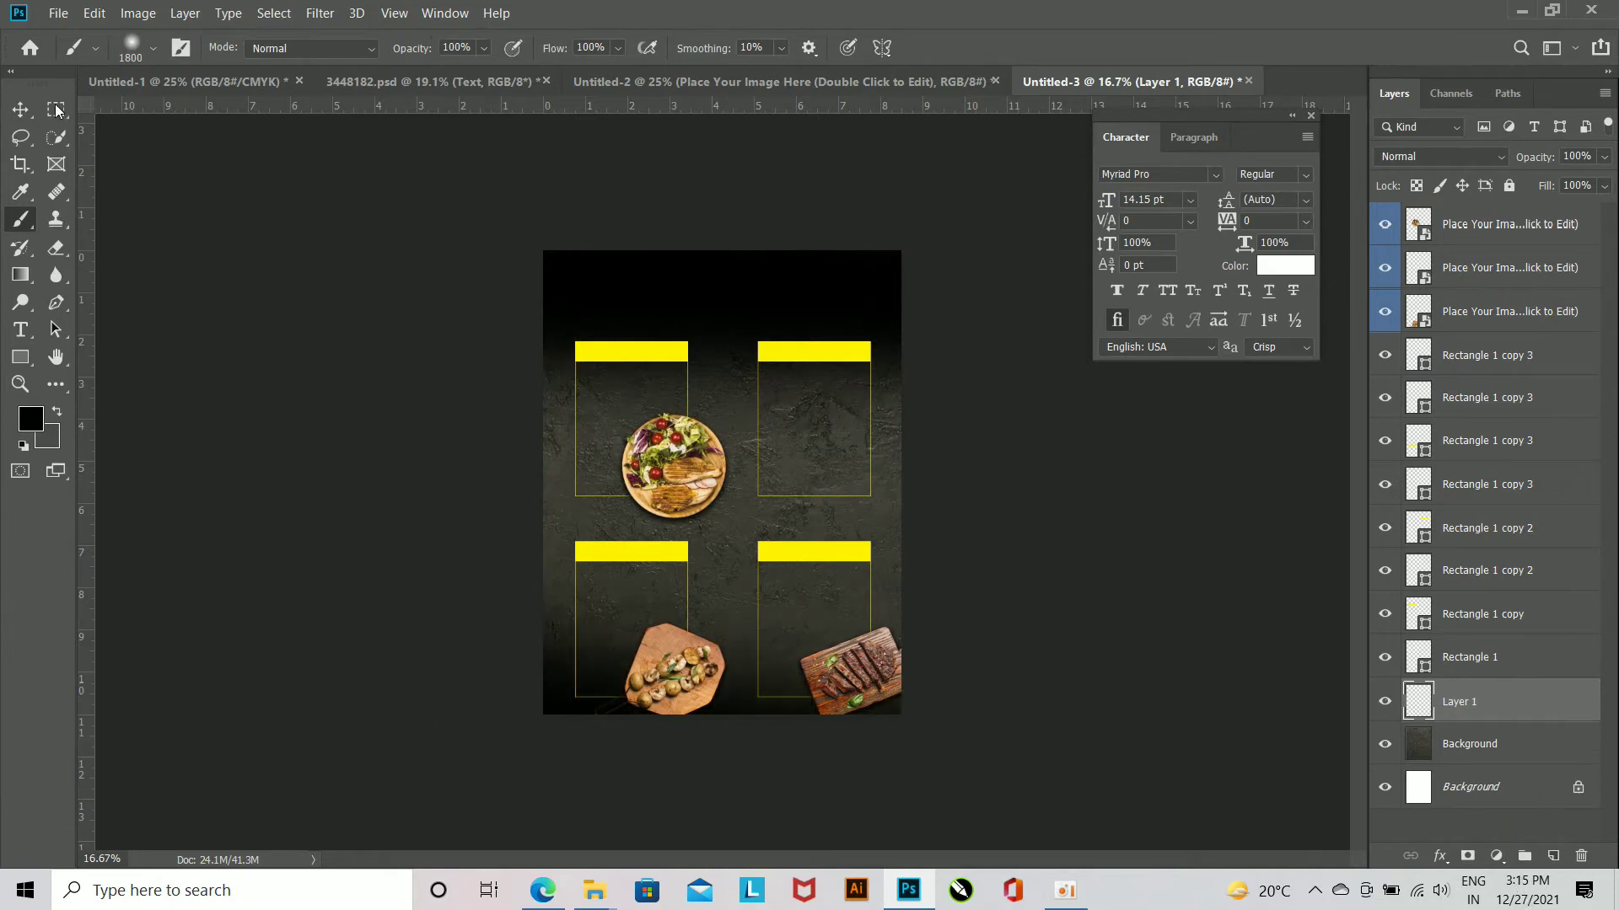
# - Reduce the black shading layer's opacity to 69%
pyautogui.press('v')
pyautogui.moveTo(1545, 156); pyautogui.dragTo(1525, 165)
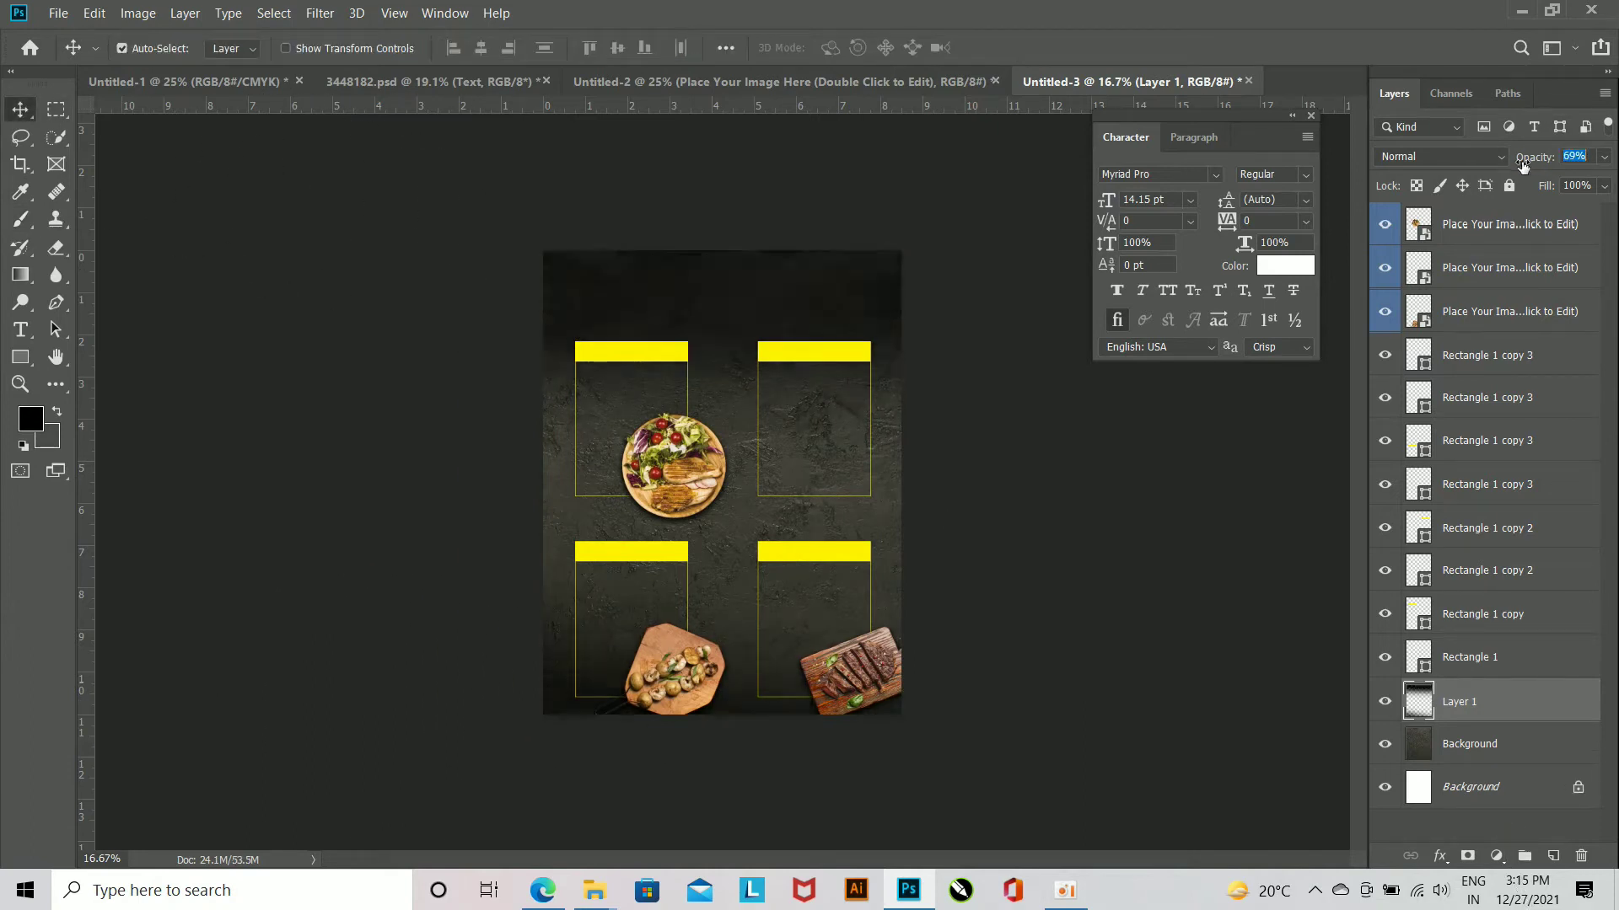
pyautogui.hotkey('ctrl', '+')
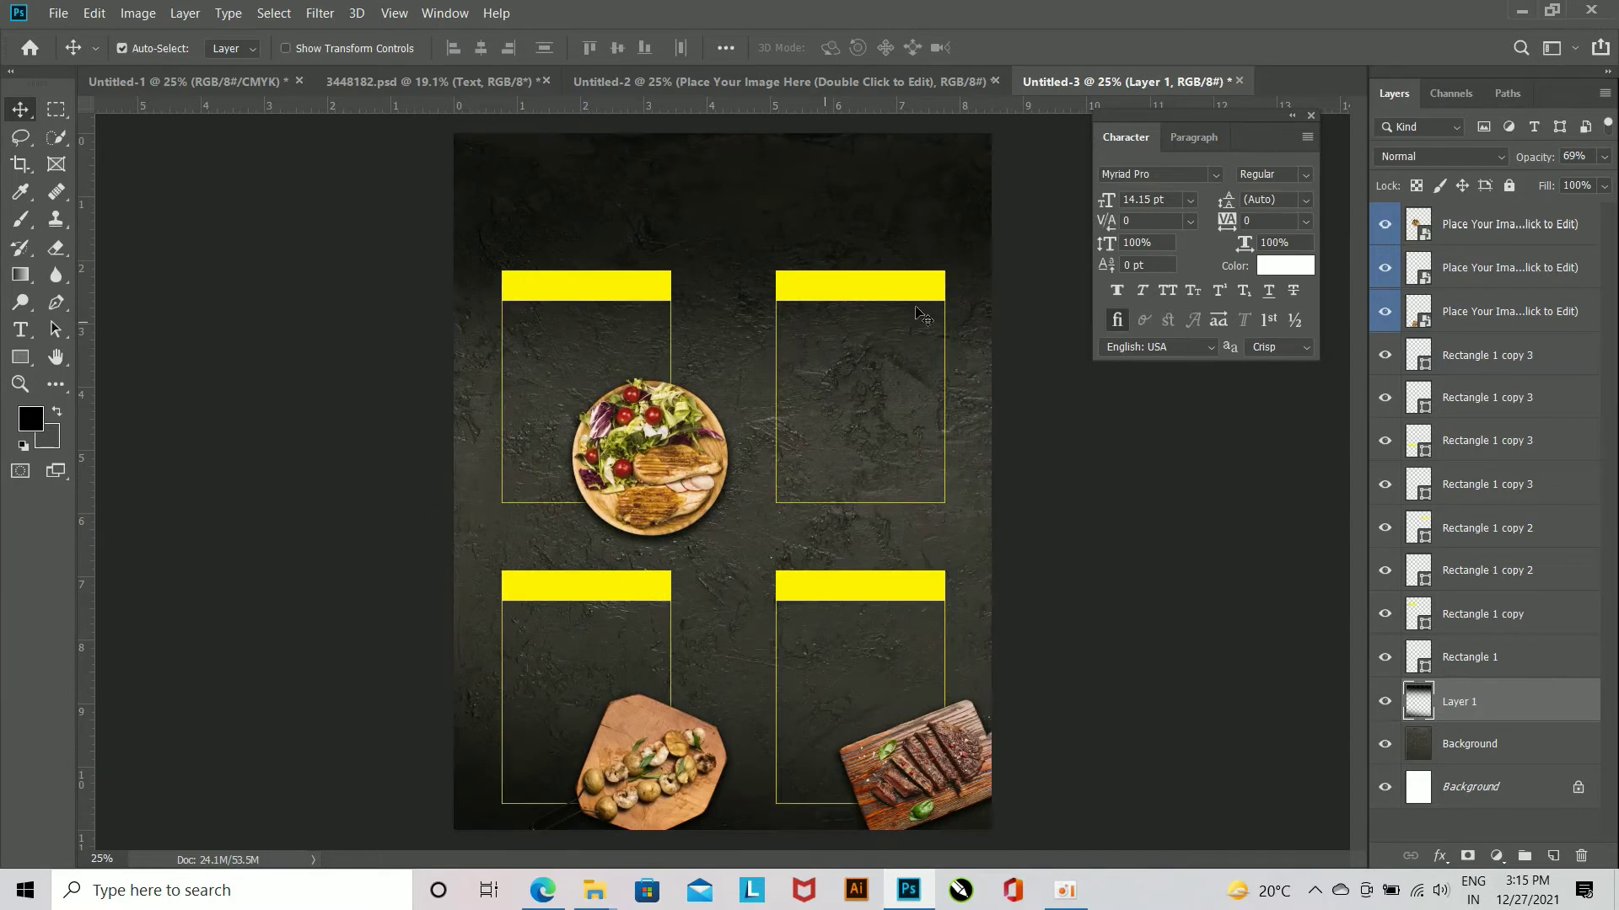
# - Copy the round steak board from Untitled-2 onto the upper-right box and move its layer up just below the salad plate
pyautogui.click(784, 78)
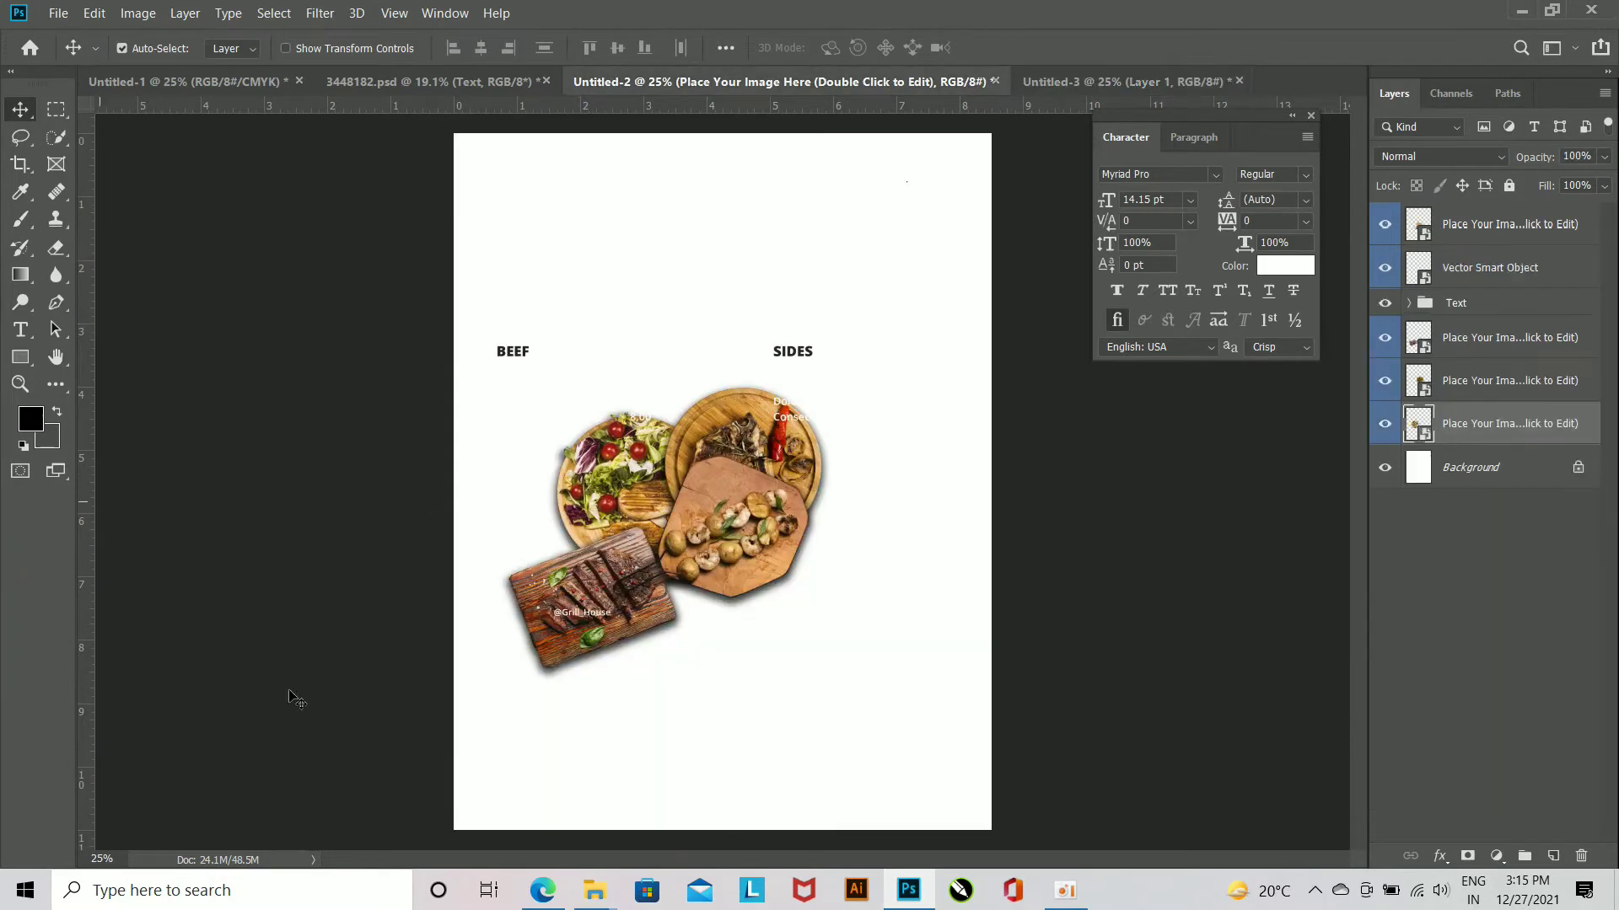
pyautogui.moveTo(725, 439); pyautogui.dragTo(942, 506)
pyautogui.moveTo(1527, 721); pyautogui.dragTo(1534, 246)
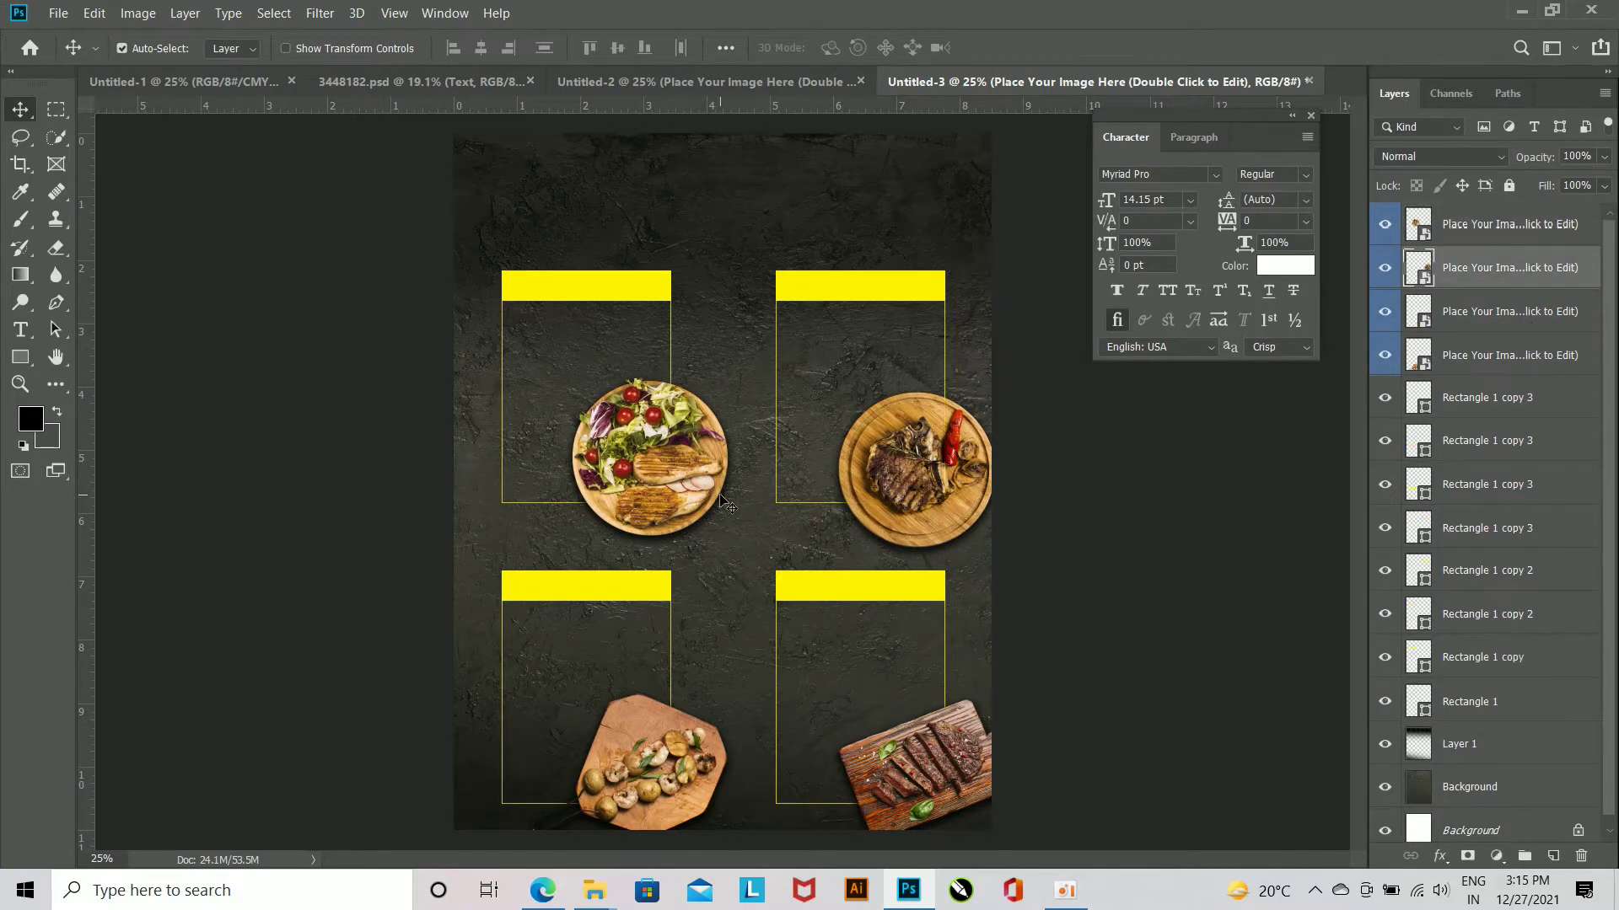
# - Copy the Text group from Untitled-2 over the boxes in Untitled-3, and hide the group
pyautogui.click(710, 79)
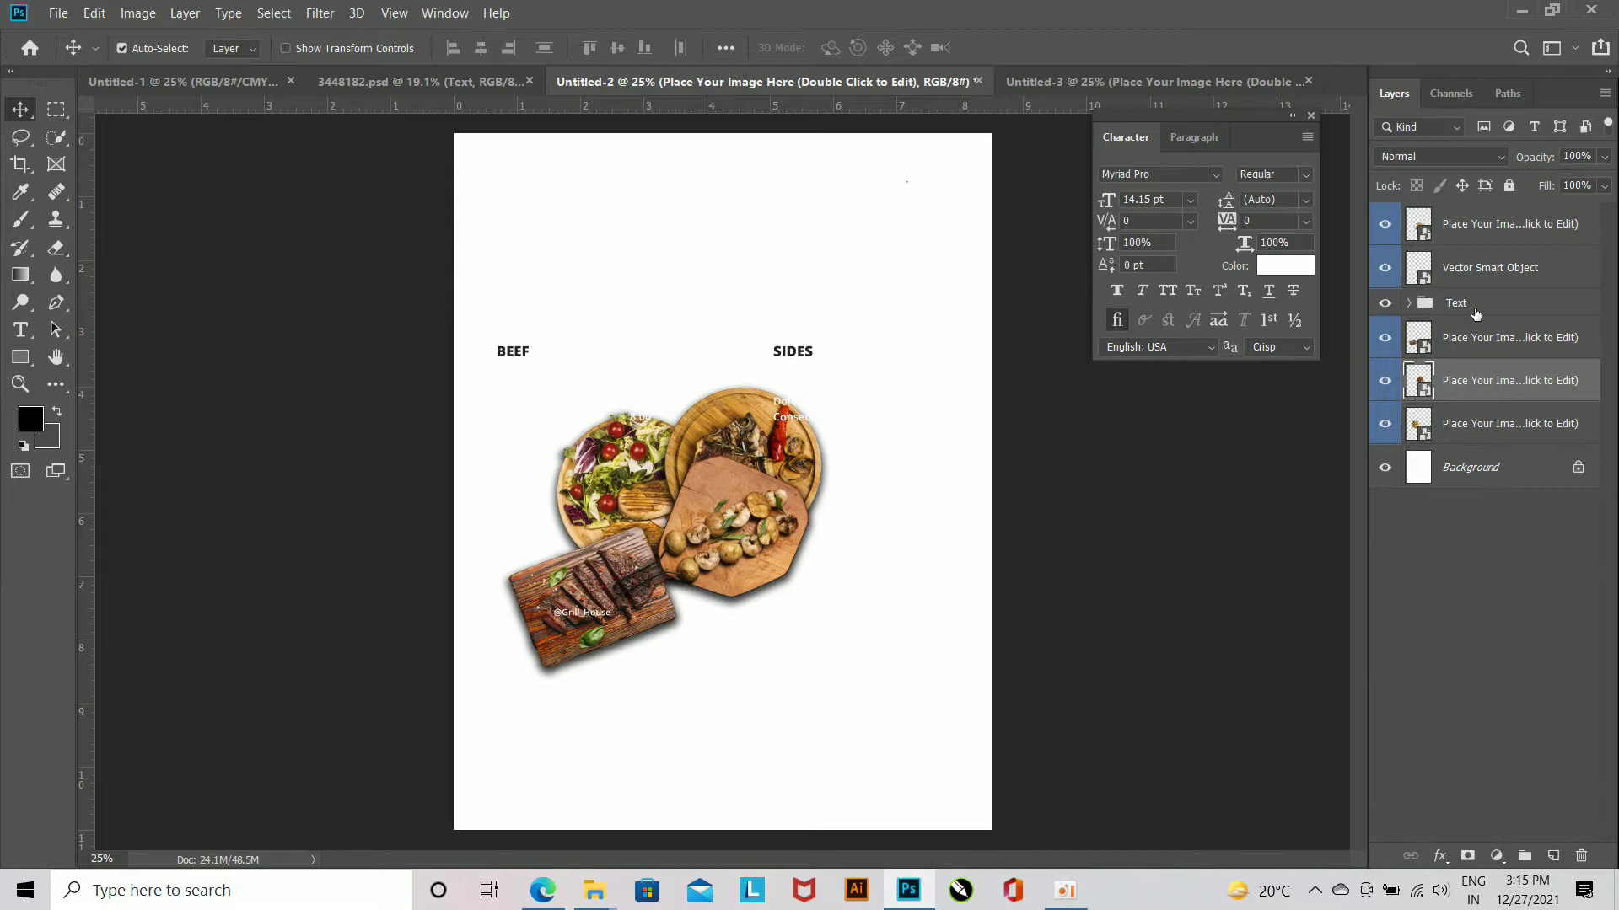
pyautogui.click(1476, 312)
pyautogui.moveTo(763, 379); pyautogui.dragTo(833, 397)
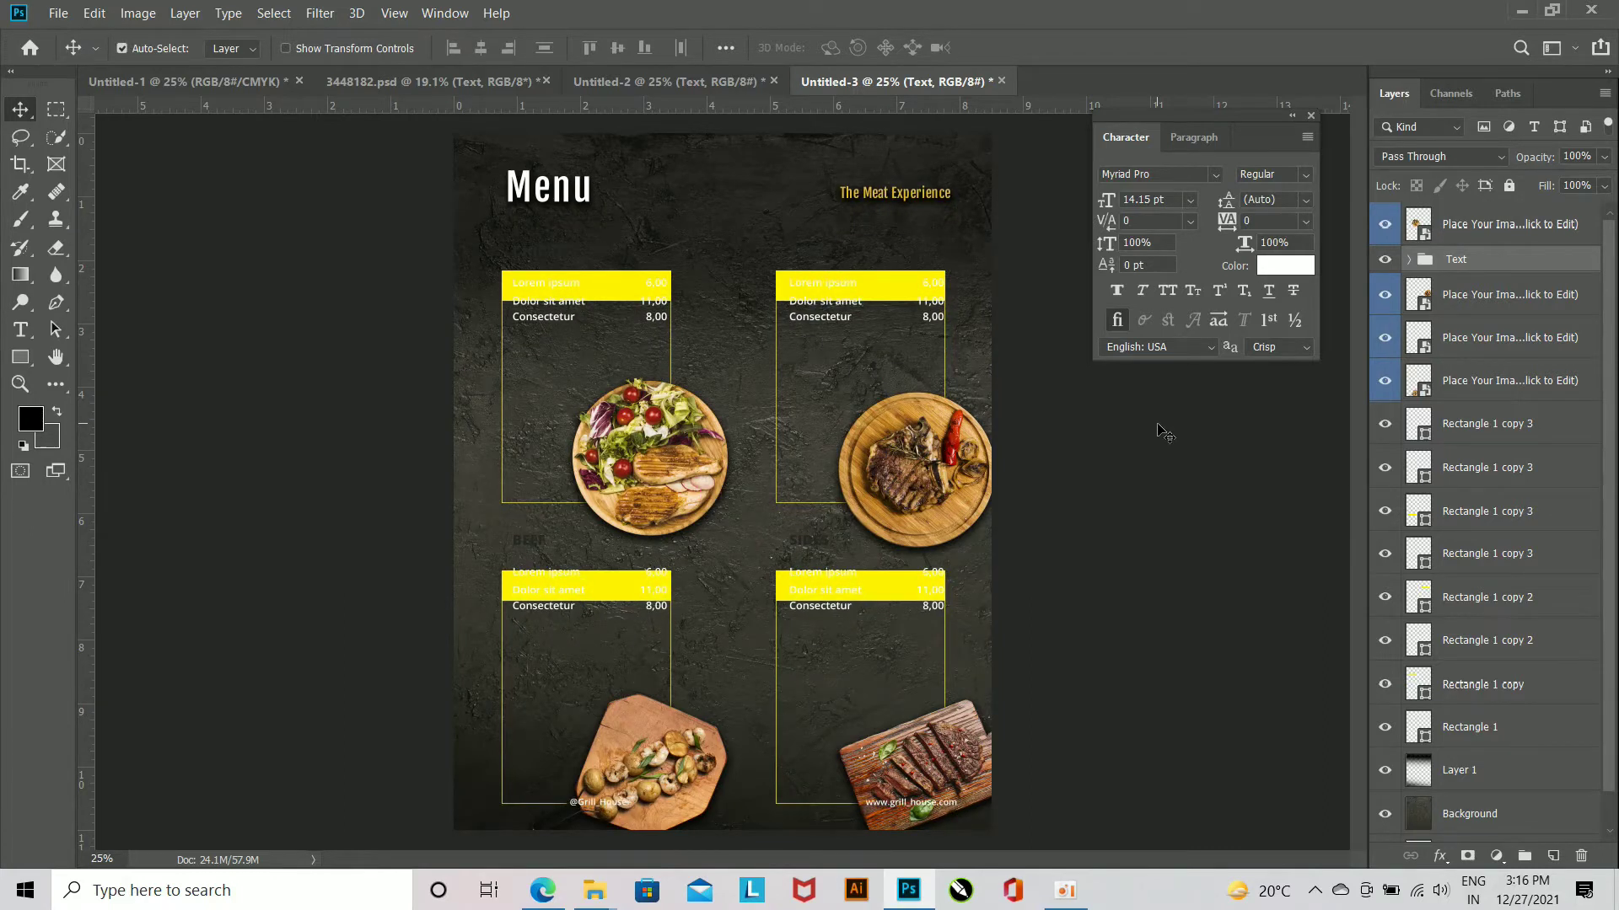
pyautogui.click(1384, 260)
pyautogui.moveTo(365, 248); pyautogui.dragTo(1122, 886)
pyautogui.hotkey('shift', 'Up')
pyautogui.hotkey('shift', 'Up')
pyautogui.hotkey('shift', 'Up')
pyautogui.hotkey('ctrl', 'z')
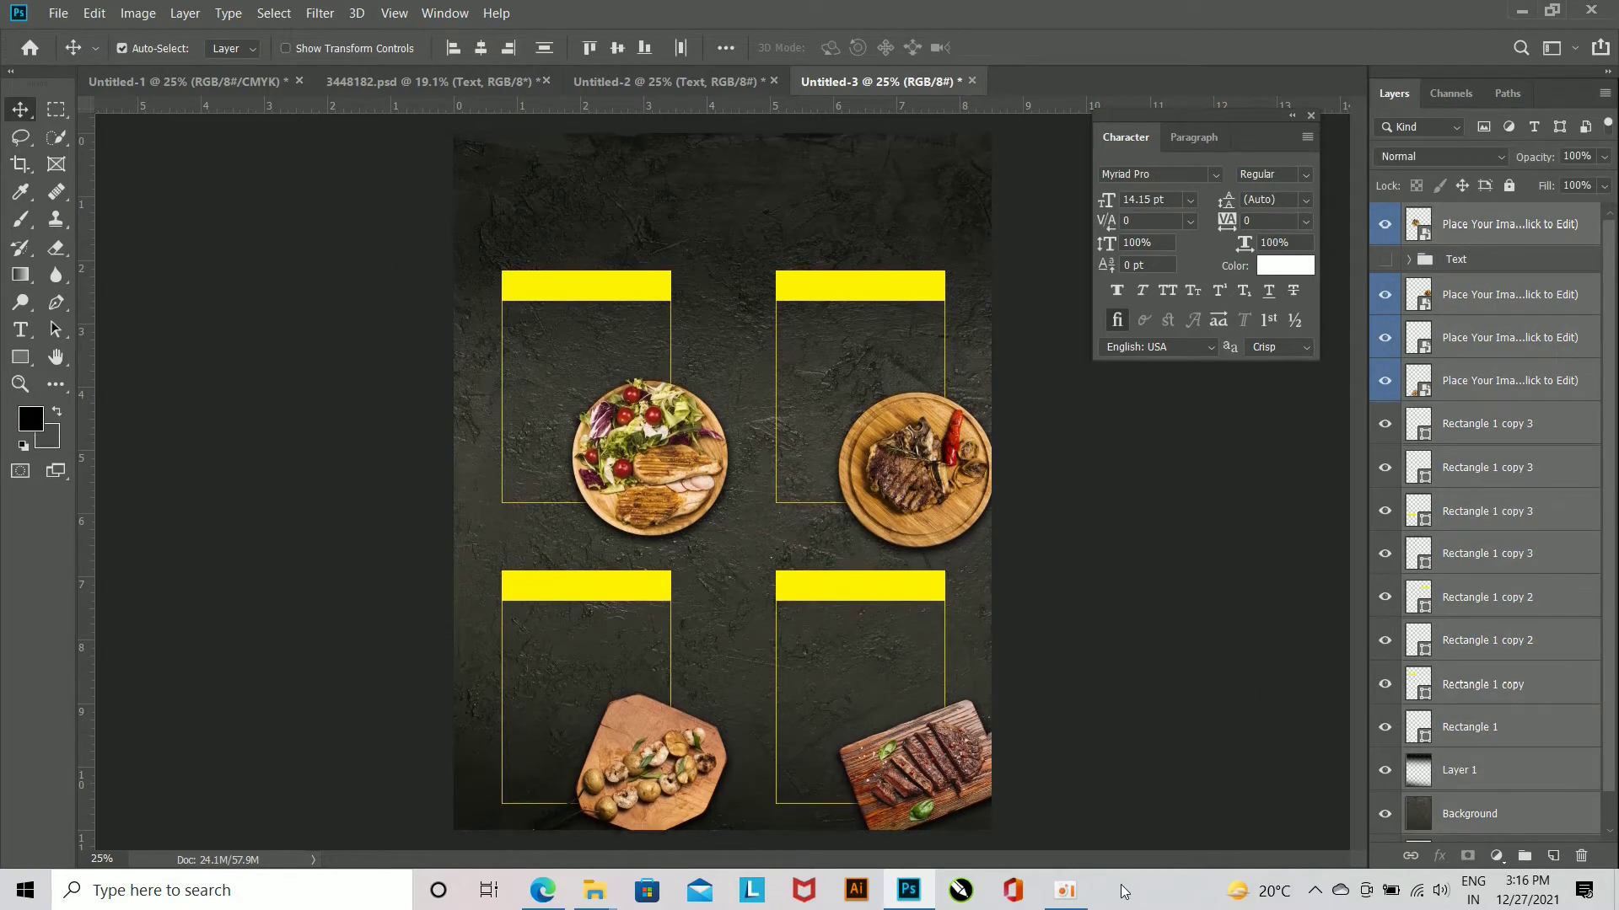
# - Hide the textured background and move the four boxes and all food images up together, leaving the shading layer in place
pyautogui.click(1385, 814)
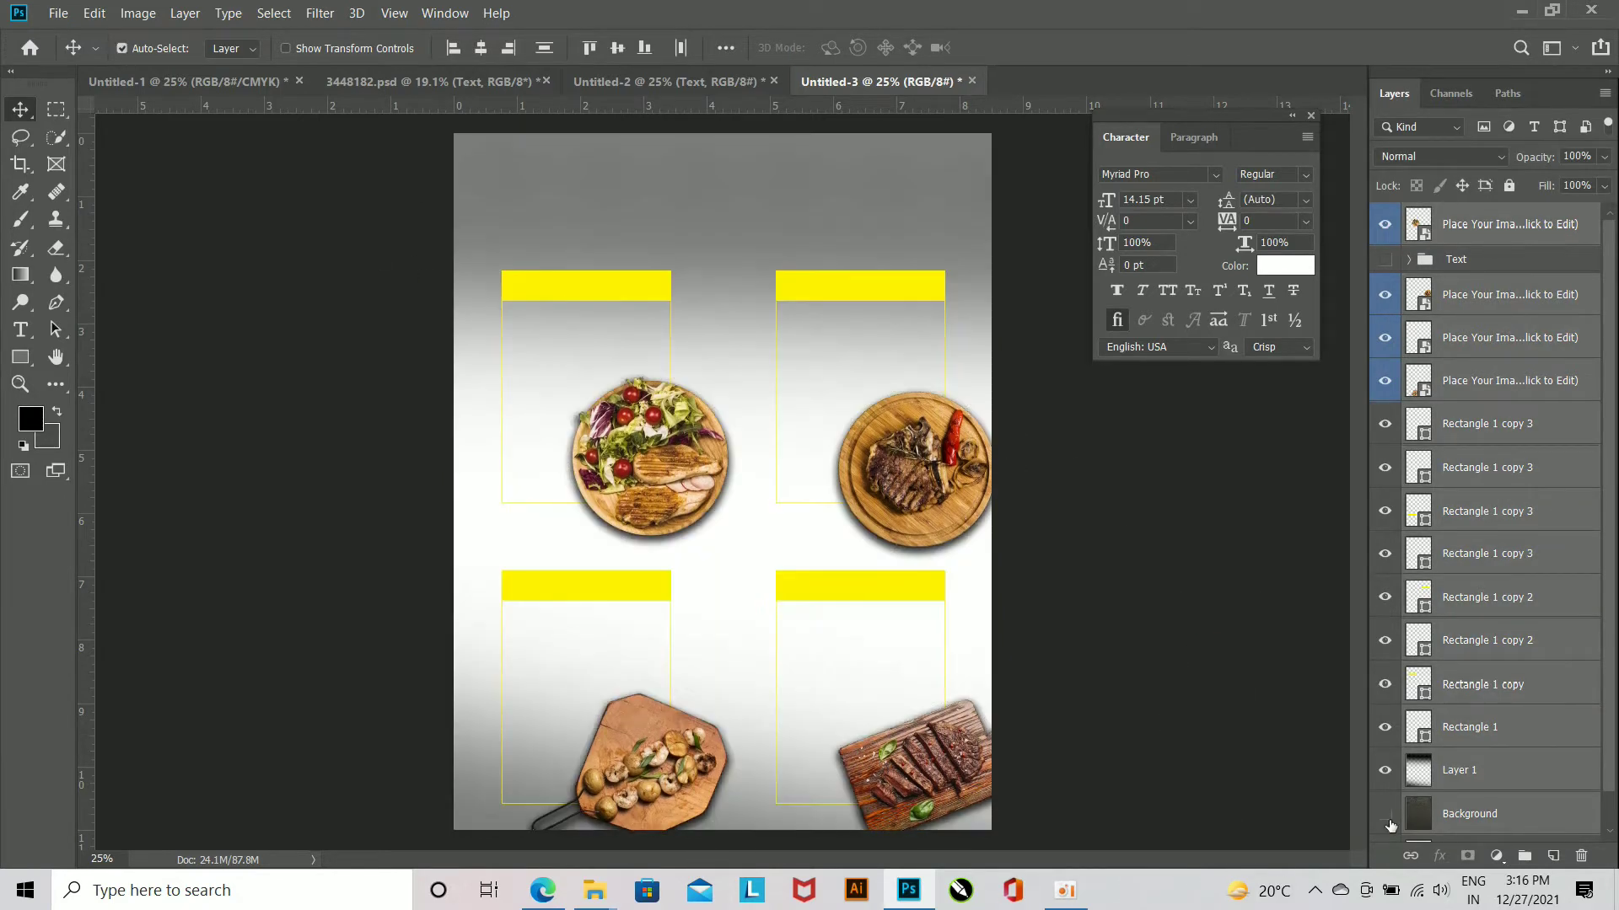
pyautogui.keyDown('ctrl'); pyautogui.click(1463, 778); pyautogui.keyUp('ctrl')
pyautogui.hotkey('shift', 'Up')
pyautogui.hotkey('shift', 'Up')
pyautogui.hotkey('shift', 'Up')
pyautogui.hotkey('shift', 'Up')
pyautogui.hotkey('shift', 'Up')
pyautogui.hotkey('shift', 'Up')
pyautogui.hotkey('shift', 'Up')
pyautogui.hotkey('shift', 'Up')
pyautogui.hotkey('shift', 'Up')
pyautogui.hotkey('shift', 'Up')
pyautogui.hotkey('shift', 'Up')
pyautogui.hotkey('shift', 'Up')
pyautogui.hotkey('shift', 'Up')
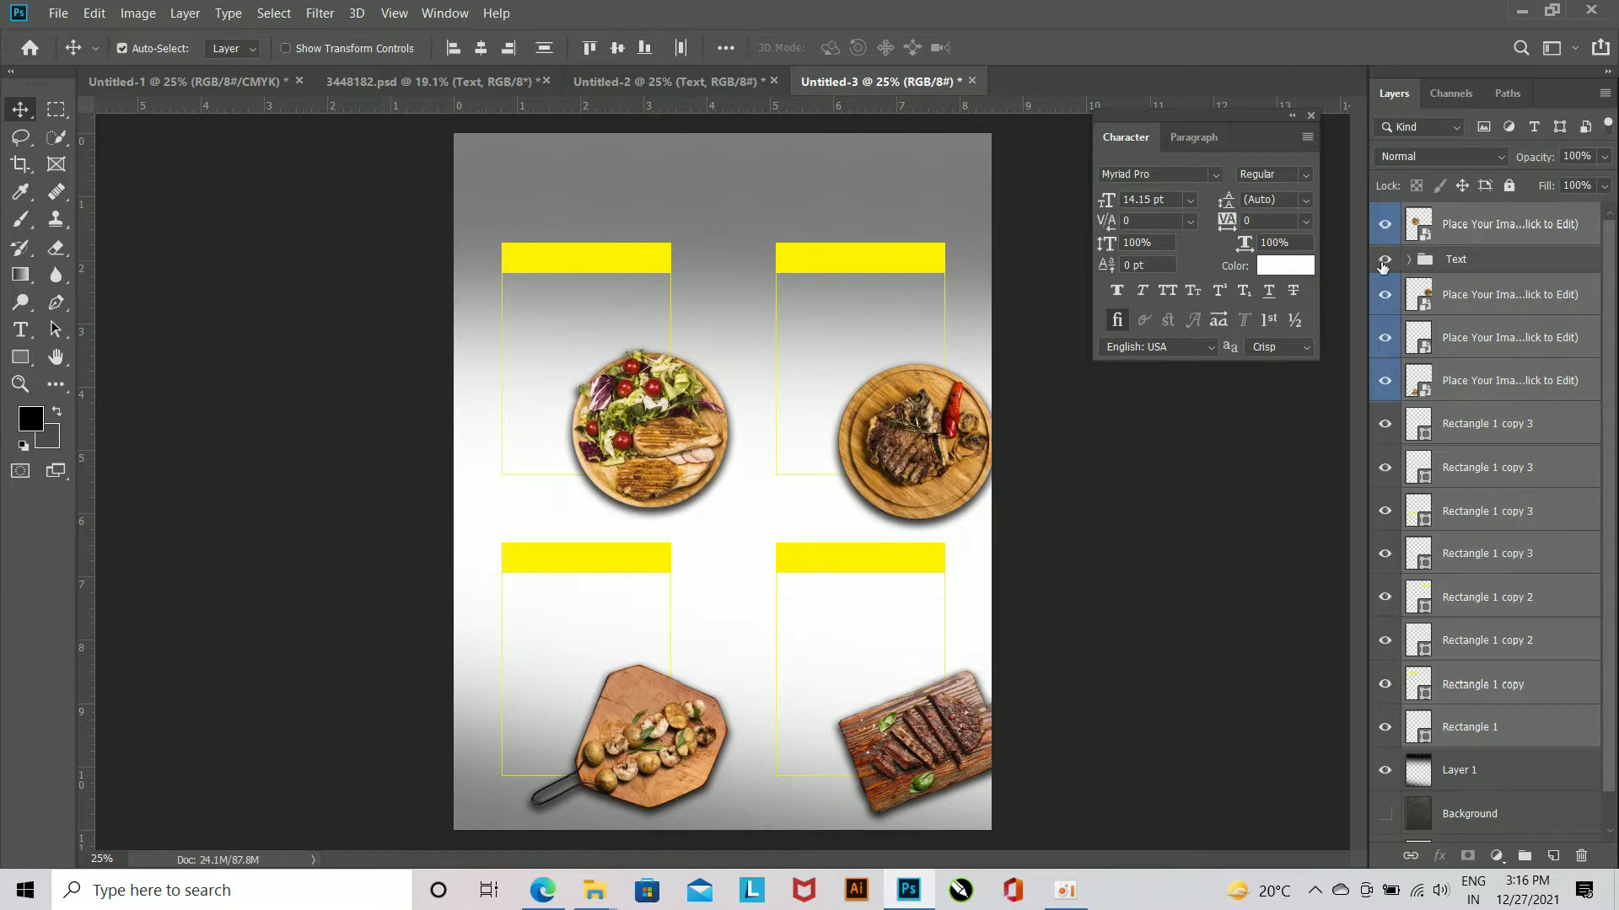
# - Show the Text group and nudge the boxes and food images further up and slightly to the left
pyautogui.click(1384, 260)
pyautogui.hotkey('shift', 'Up')
pyautogui.hotkey('shift', 'Up')
pyautogui.hotkey('shift', 'Up')
pyautogui.hotkey('shift', 'Up')
pyautogui.hotkey('shift', 'Up')
pyautogui.hotkey('shift', 'Up')
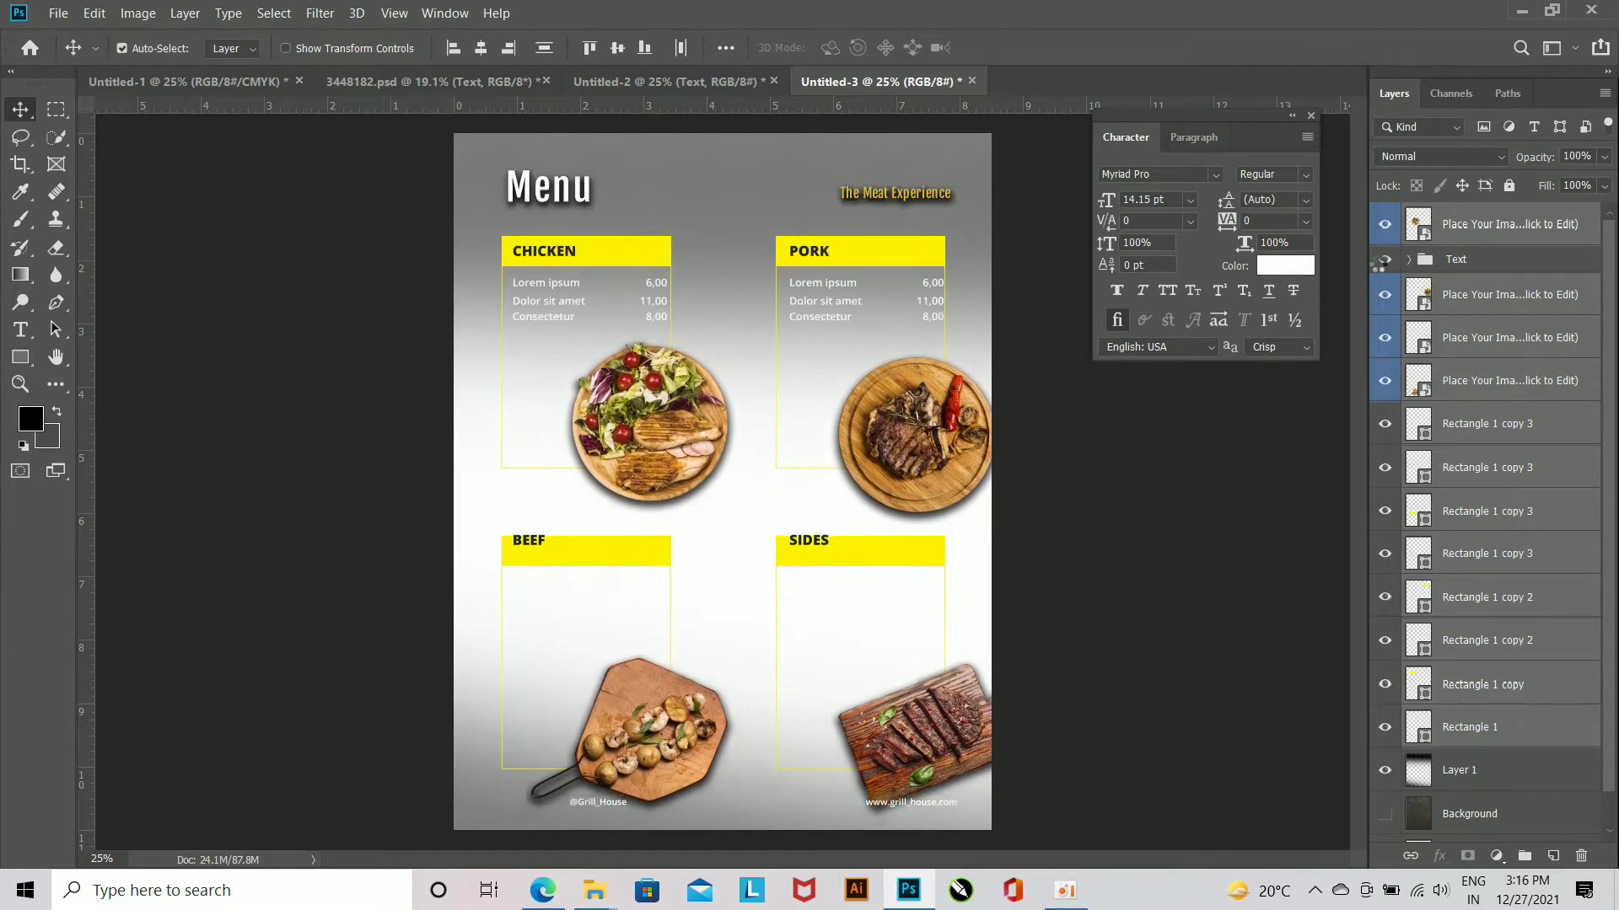
pyautogui.hotkey('shift', 'Up')
pyautogui.hotkey('shift', 'Up')
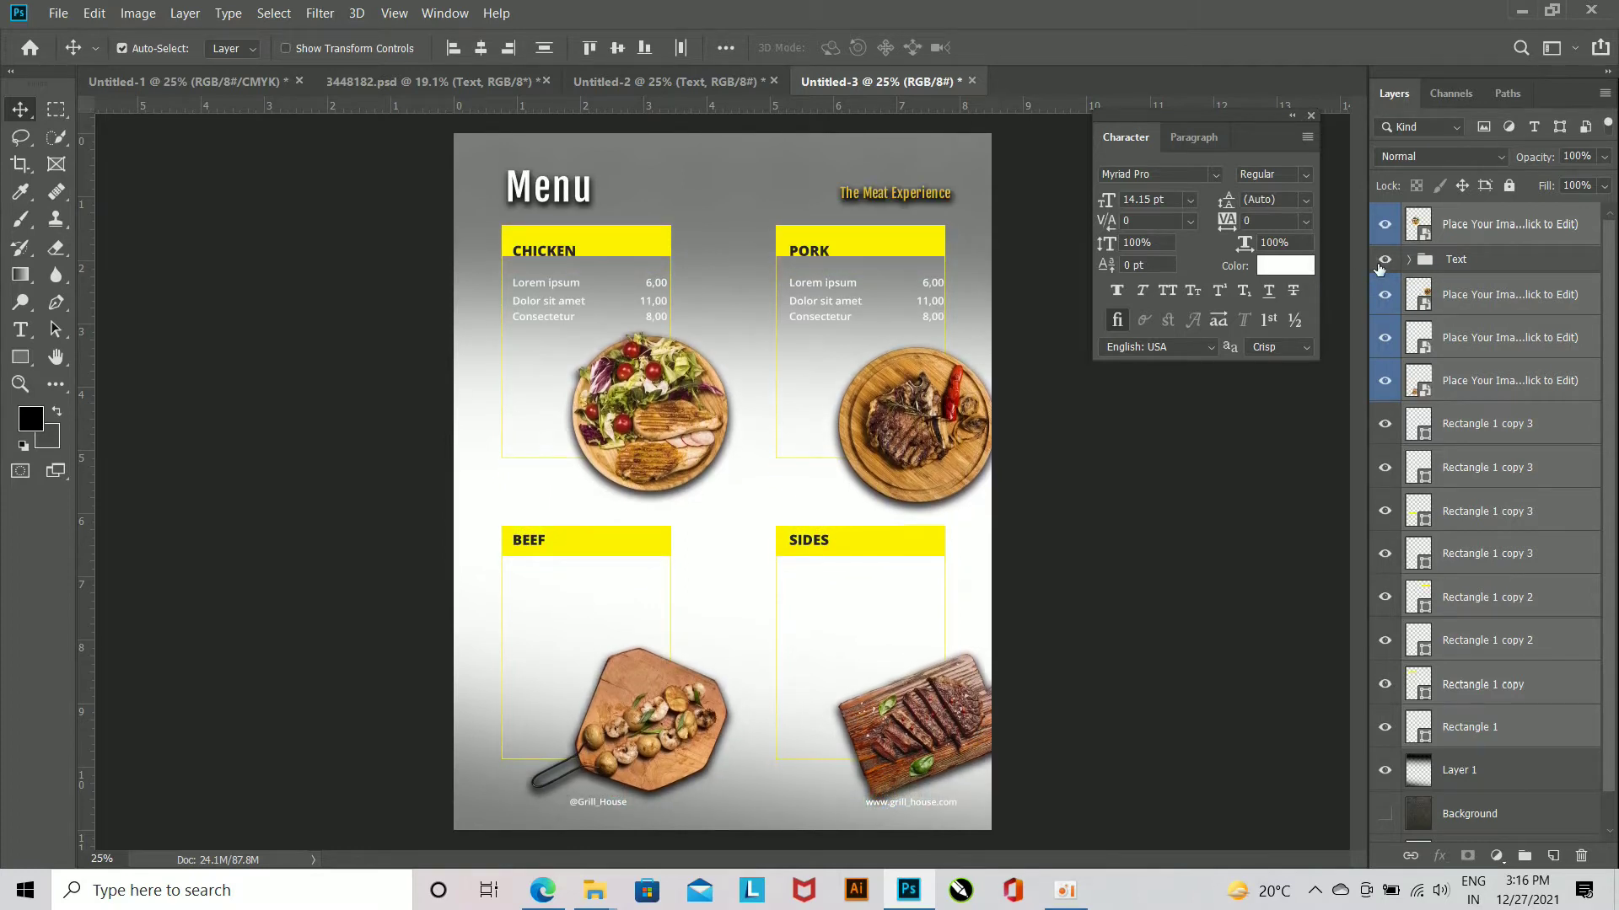
pyautogui.hotkey('shift', 'Right')
pyautogui.hotkey('shift', 'Right')
pyautogui.hotkey('shift', 'Right')
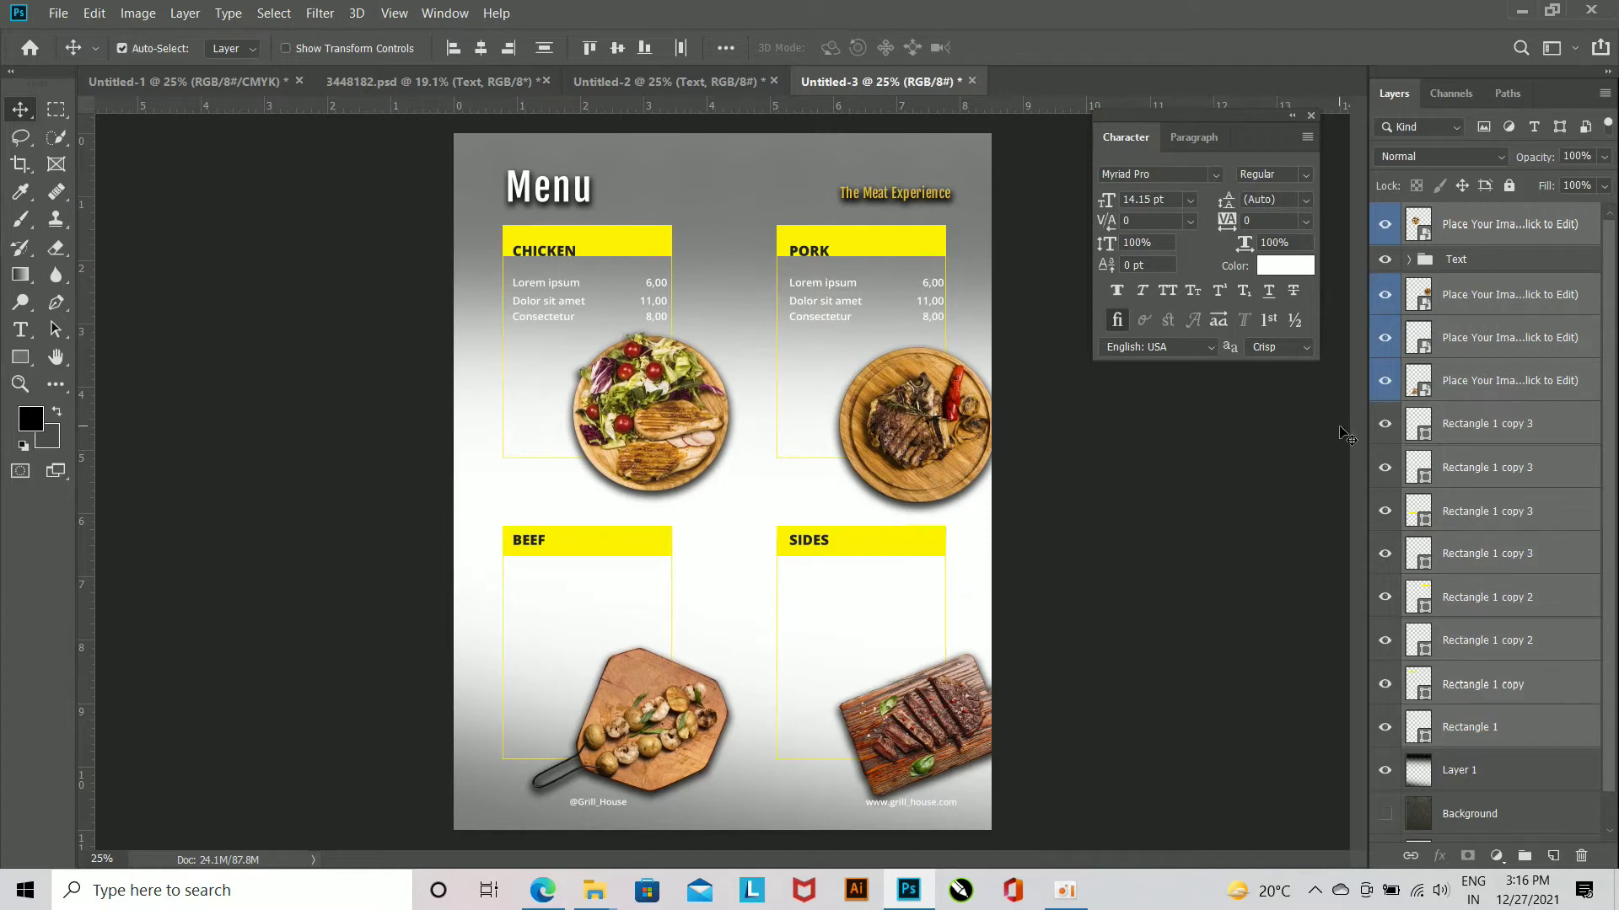
pyautogui.hotkey('shift', 'Left')
pyautogui.hotkey('shift', 'Left')
pyautogui.hotkey('shift', 'Left')
pyautogui.hotkey('shift', 'Left')
# - Nudge the Text group left and up until CHICKEN and PORK sit inside their yellow bars, and show the textured background
pyautogui.click(1469, 260)
pyautogui.hotkey('shift', 'Right')
pyautogui.hotkey('shift', 'Right')
pyautogui.hotkey('shift', 'Right')
pyautogui.hotkey('shift', 'Left')
pyautogui.hotkey('shift', 'Left')
pyautogui.hotkey('shift', 'Left')
pyautogui.hotkey('shift', 'Left')
pyautogui.hotkey('shift', 'Left')
pyautogui.hotkey('shift', 'Left')
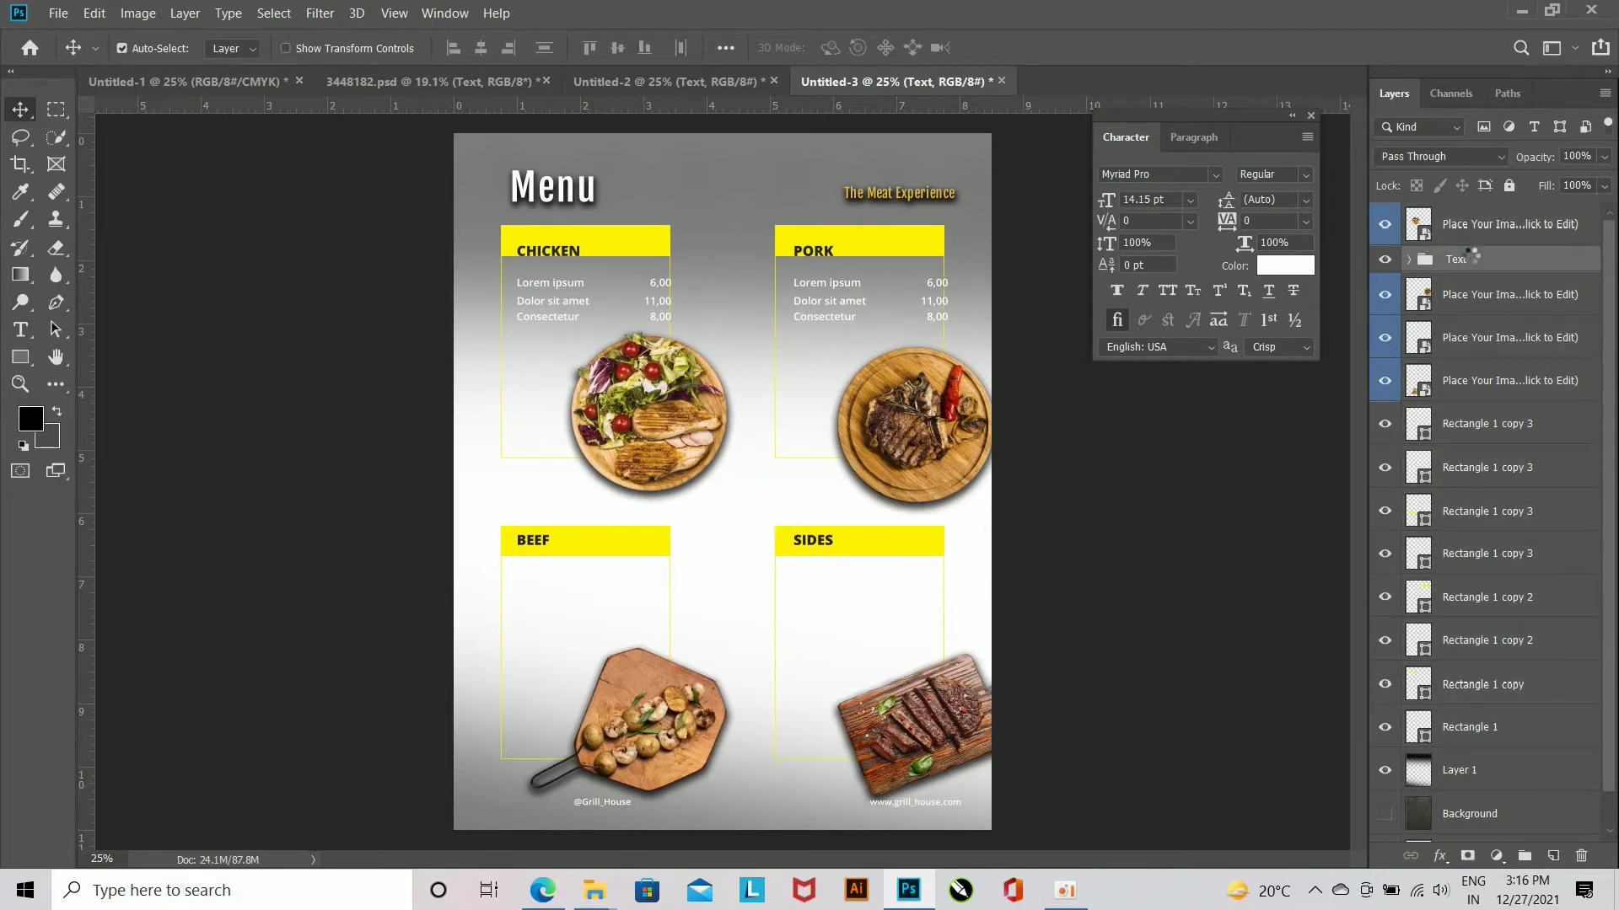
pyautogui.hotkey('shift', 'Up')
pyautogui.hotkey('shift', 'Up')
pyautogui.hotkey('shift', 'Up')
pyautogui.hotkey('shift', 'Up')
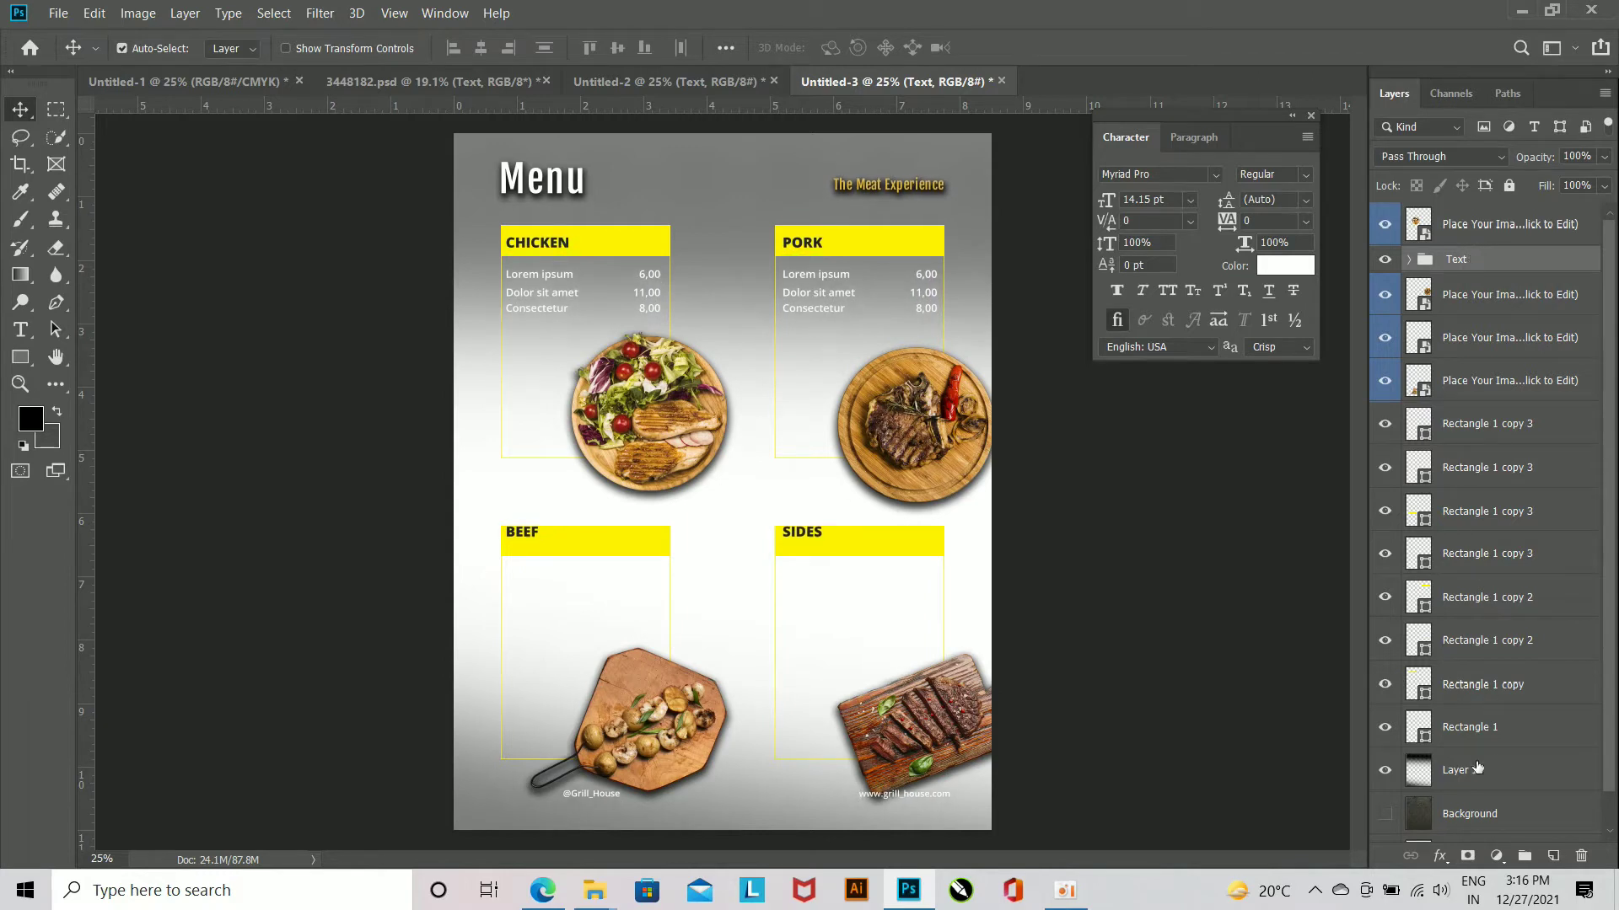
pyautogui.click(924, 580)
pyautogui.click(1387, 817)
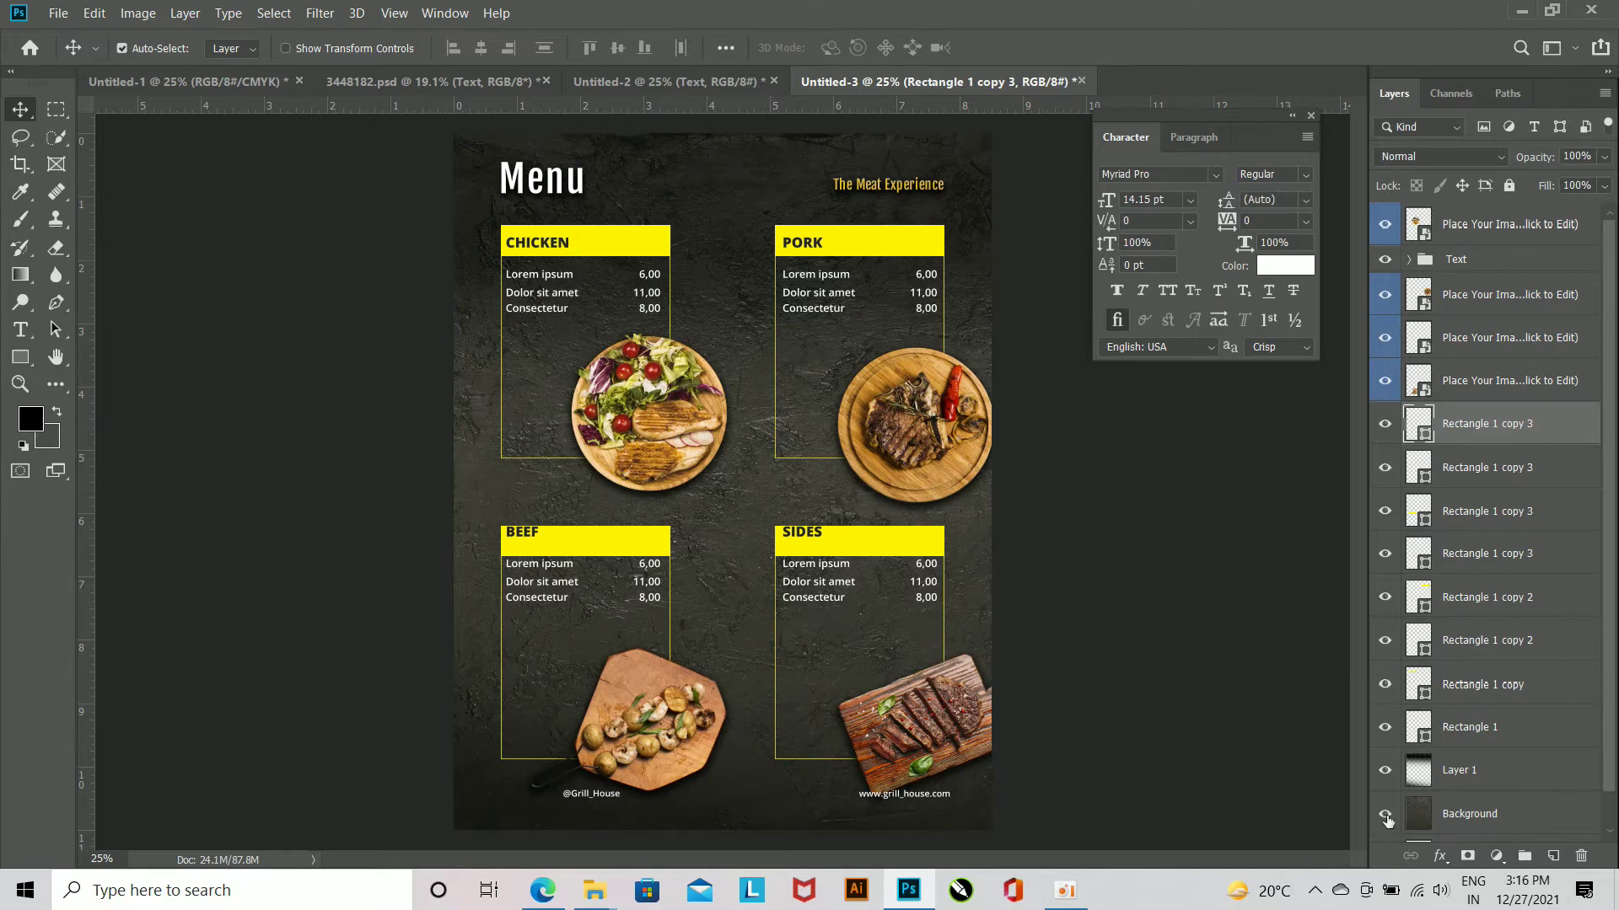
# - Try to move the BEEF and SIDES boxes up with their text and food images, with the background and shading hidden
pyautogui.moveTo(1387, 818); pyautogui.dragTo(1385, 772)
pyautogui.moveTo(396, 493); pyautogui.dragTo(1063, 826)
pyautogui.hotkey('shift', 'Up')
pyautogui.hotkey('shift', 'Up')
pyautogui.hotkey('shift', 'Up')
pyautogui.hotkey('shift', 'Up')
pyautogui.hotkey('shift', 'Up')
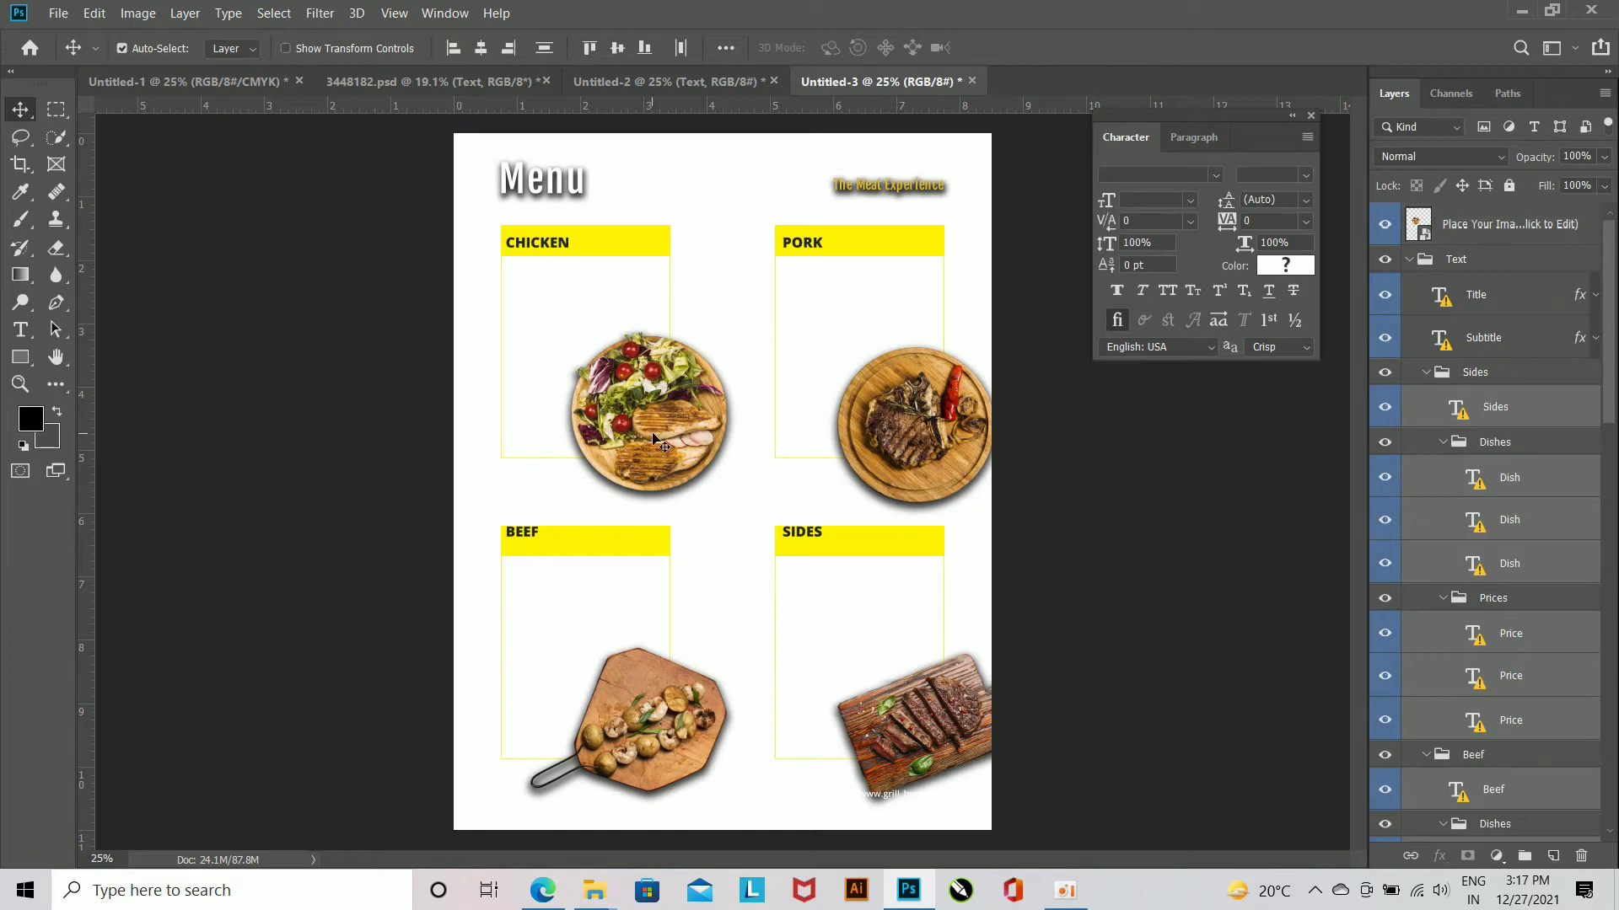
pyautogui.hotkey('shift', 'Up')
pyautogui.hotkey('shift', 'Up')
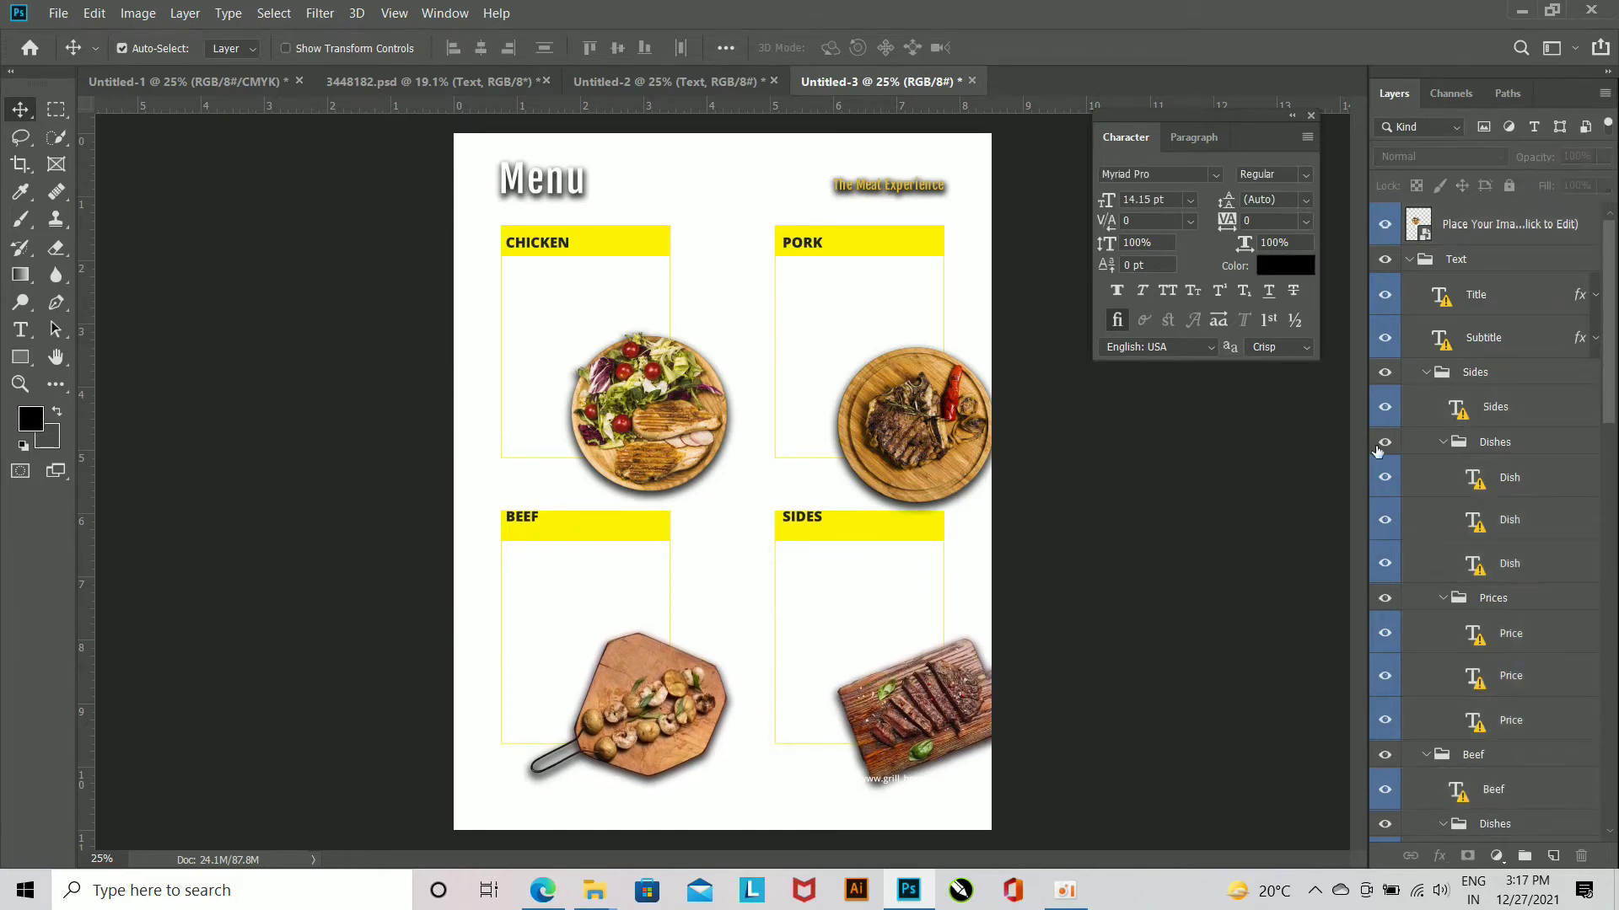
pyautogui.moveTo(1100, 601); pyautogui.dragTo(1103, 622)
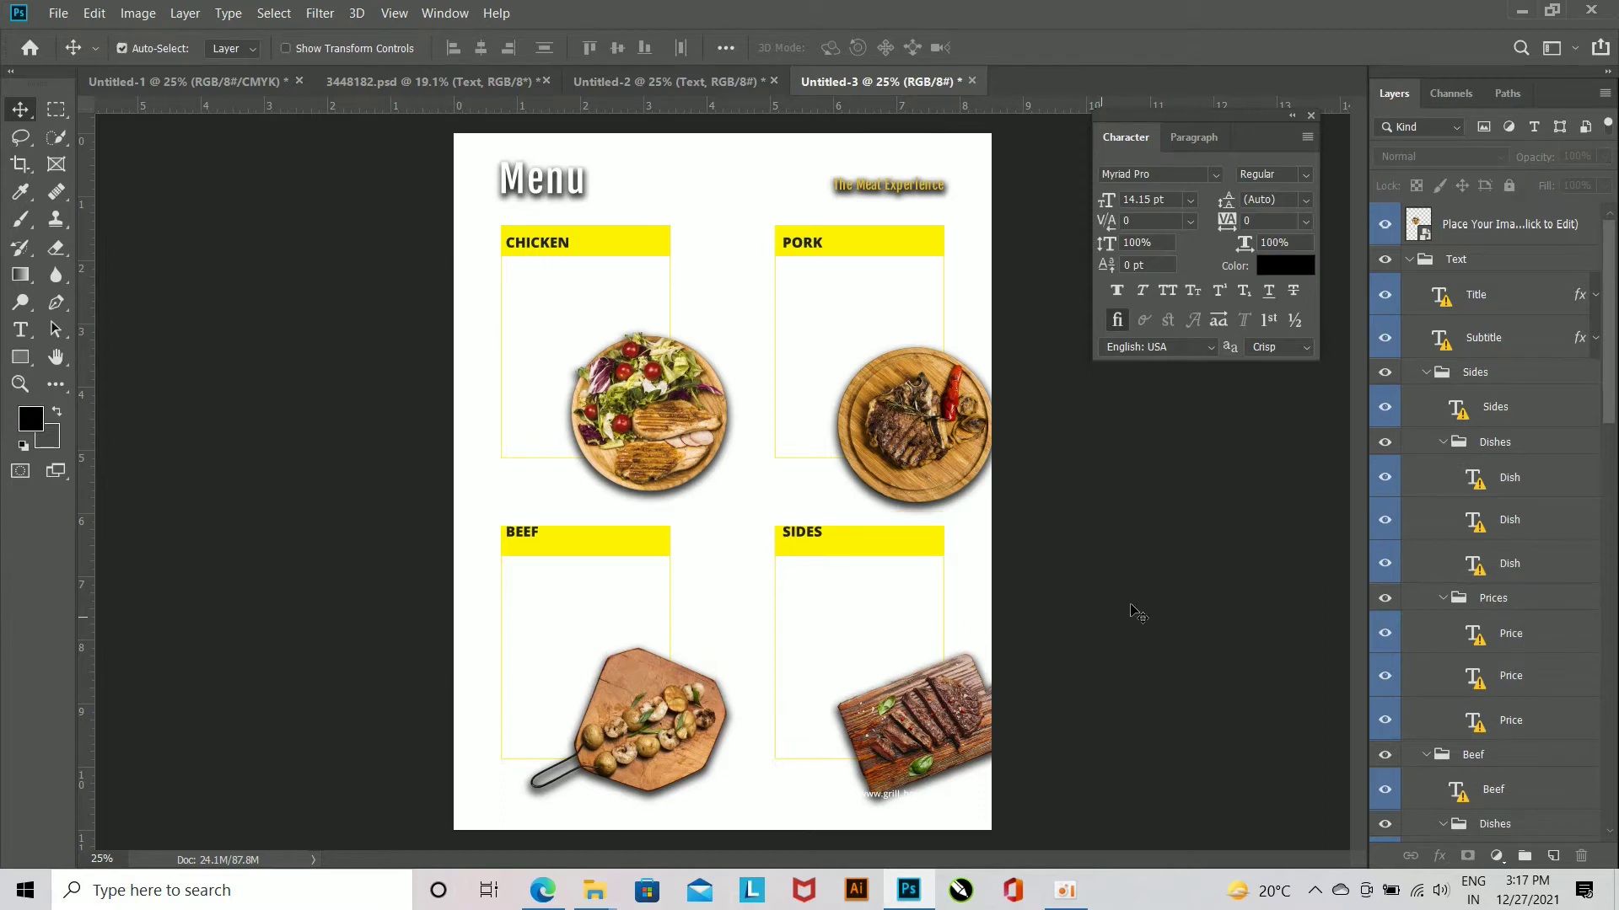
pyautogui.click(1413, 260)
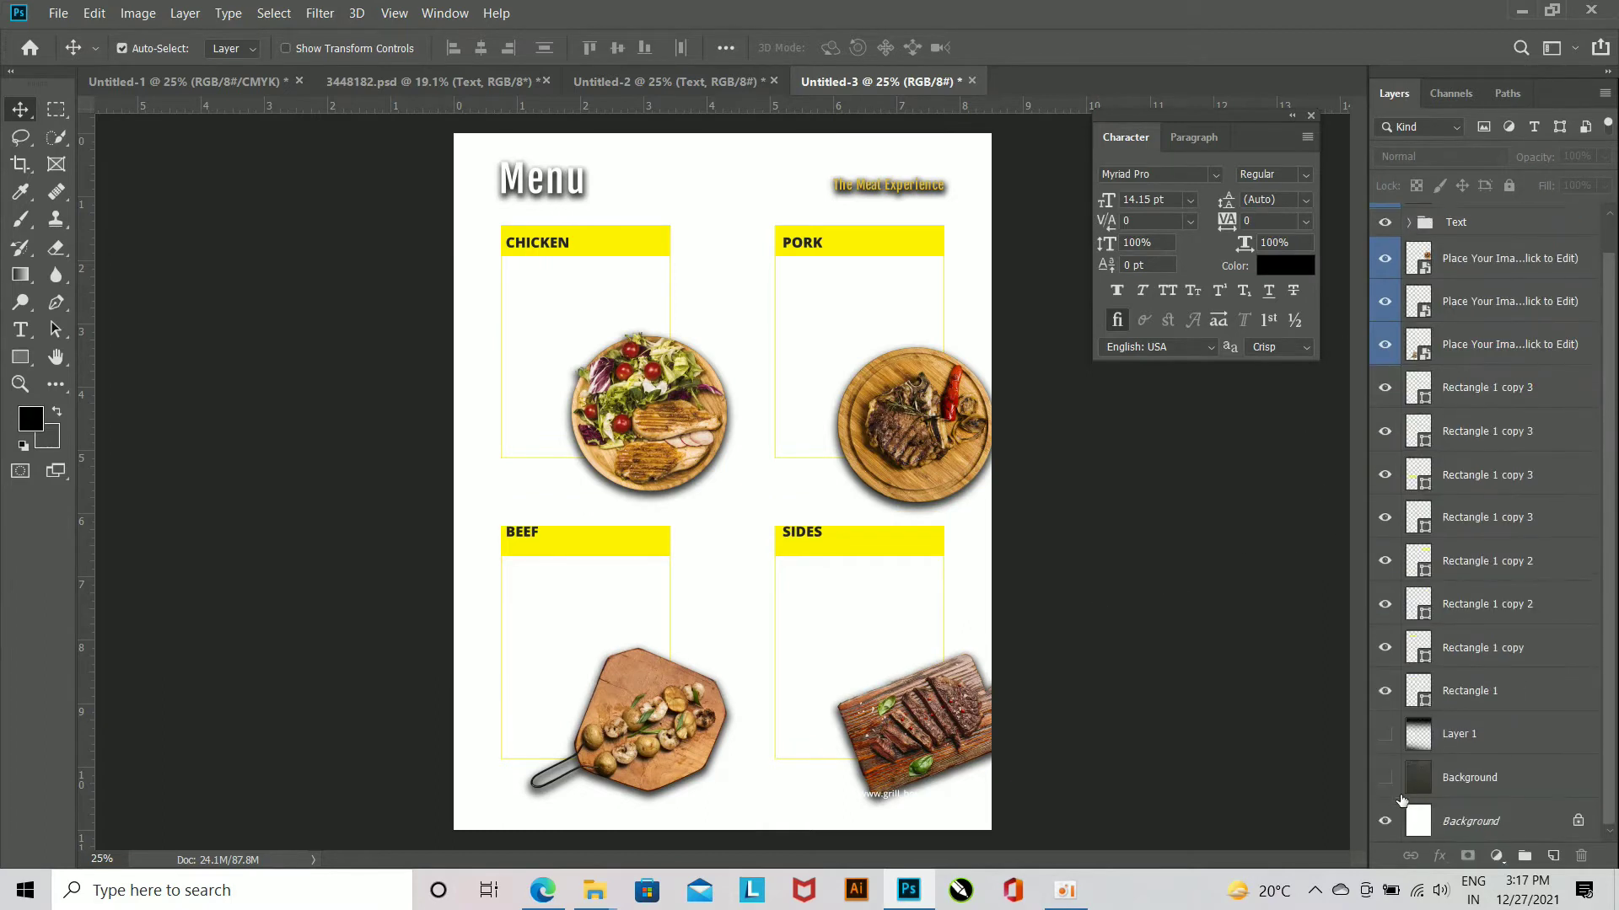
pyautogui.click(1385, 733)
# - Lower the SIDES heading slightly and centre the SIDES and BEEF headings horizontally on their yellow bars
pyautogui.click(808, 532)
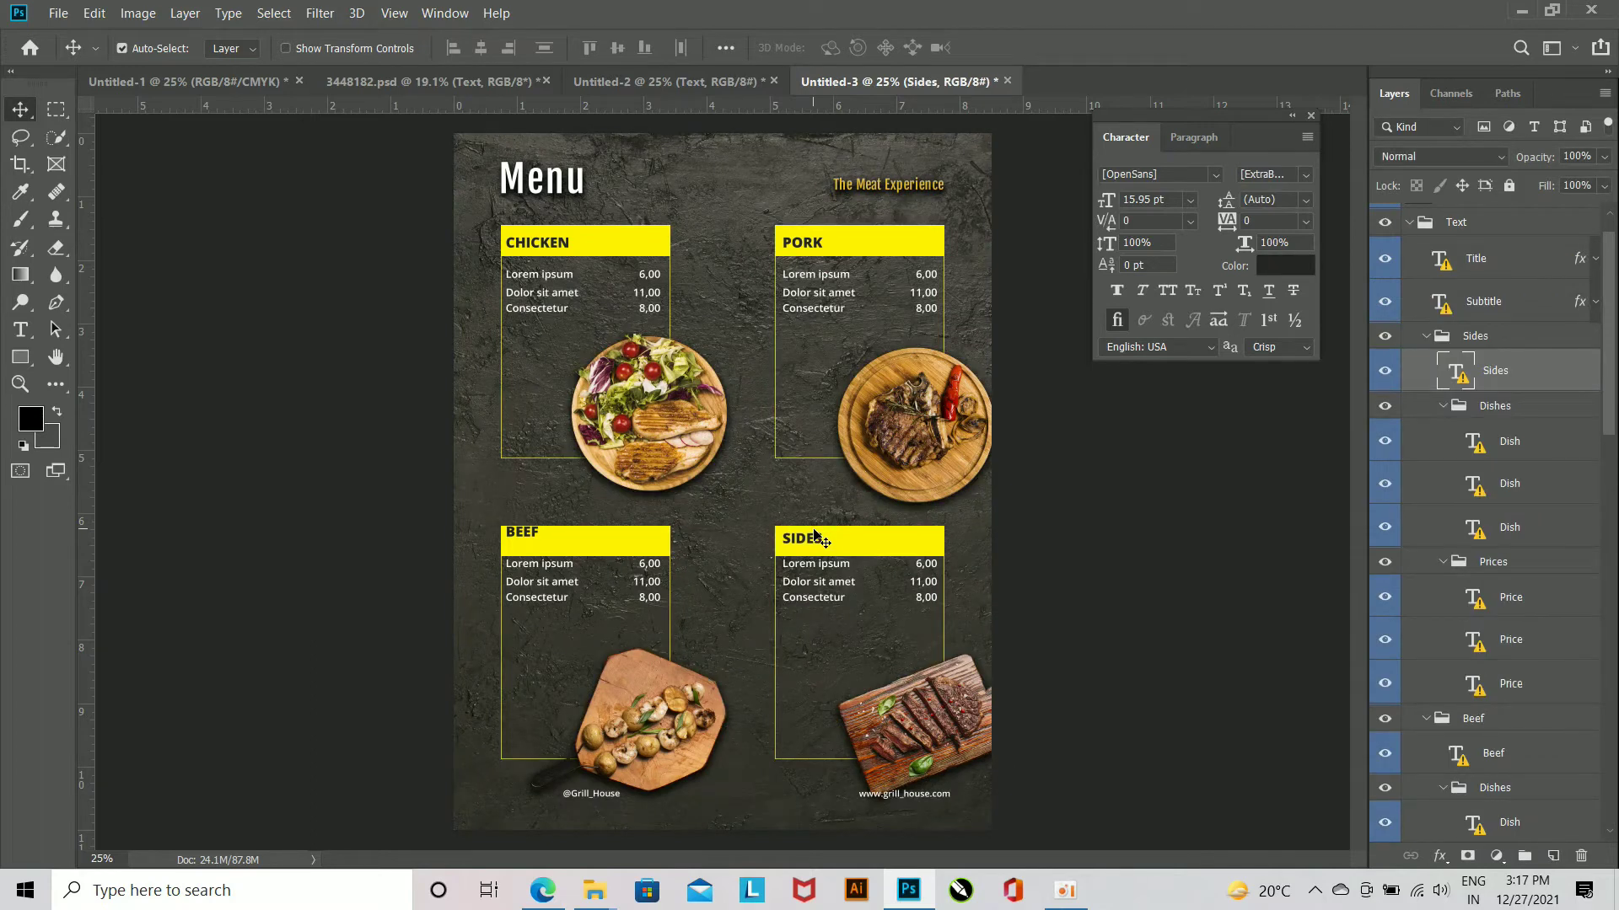
pyautogui.keyDown('shift'); pyautogui.click(871, 554); pyautogui.keyUp('shift')
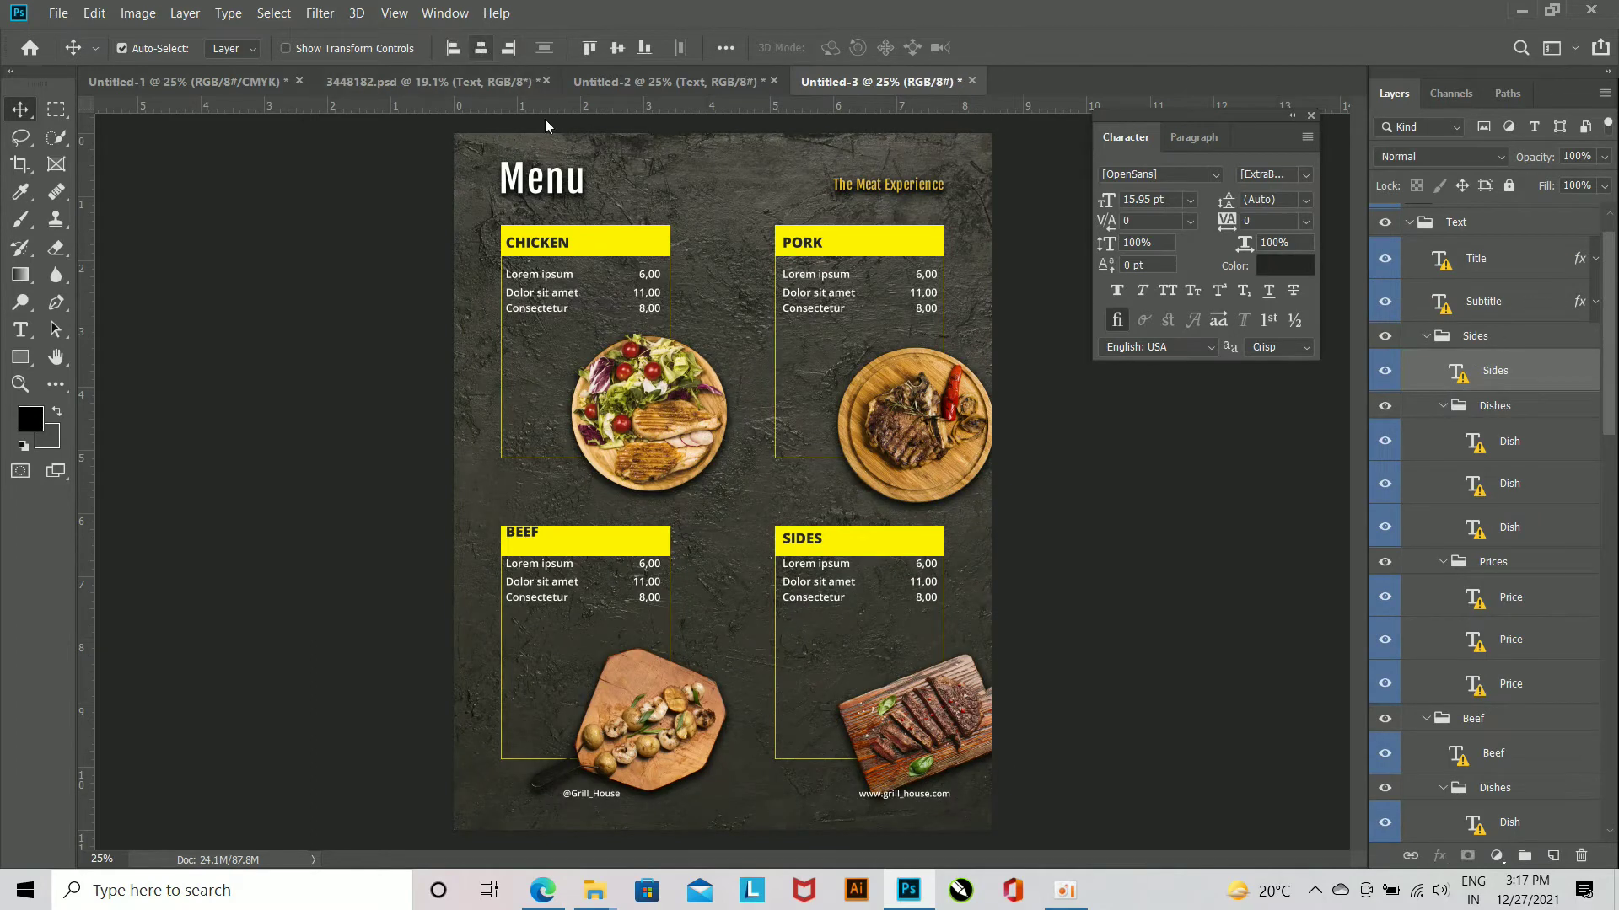
pyautogui.click(480, 48)
pyautogui.click(523, 535)
pyautogui.keyDown('shift'); pyautogui.click(589, 543); pyautogui.keyUp('shift')
pyautogui.click(480, 48)
# - Centre the CHICKEN and PORK headings horizontally on their yellow bars
pyautogui.click(559, 246)
pyautogui.keyDown('shift'); pyautogui.click(615, 246); pyautogui.keyUp('shift')
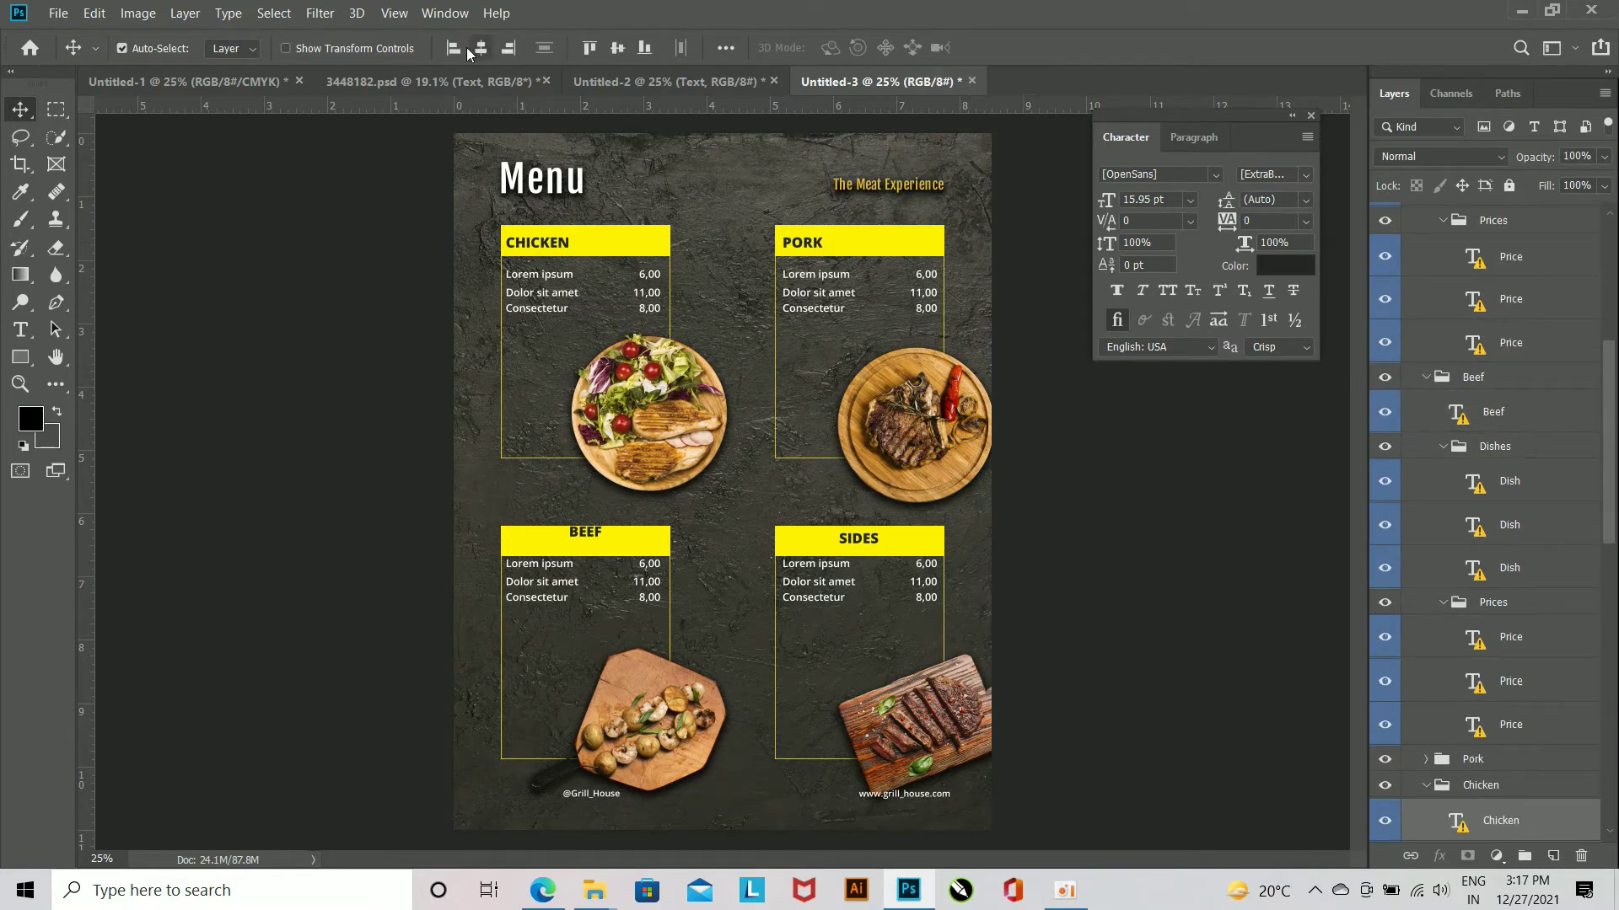
pyautogui.click(480, 48)
pyautogui.click(811, 244)
pyautogui.keyDown('shift'); pyautogui.click(893, 246); pyautogui.keyUp('shift')
pyautogui.click(480, 48)
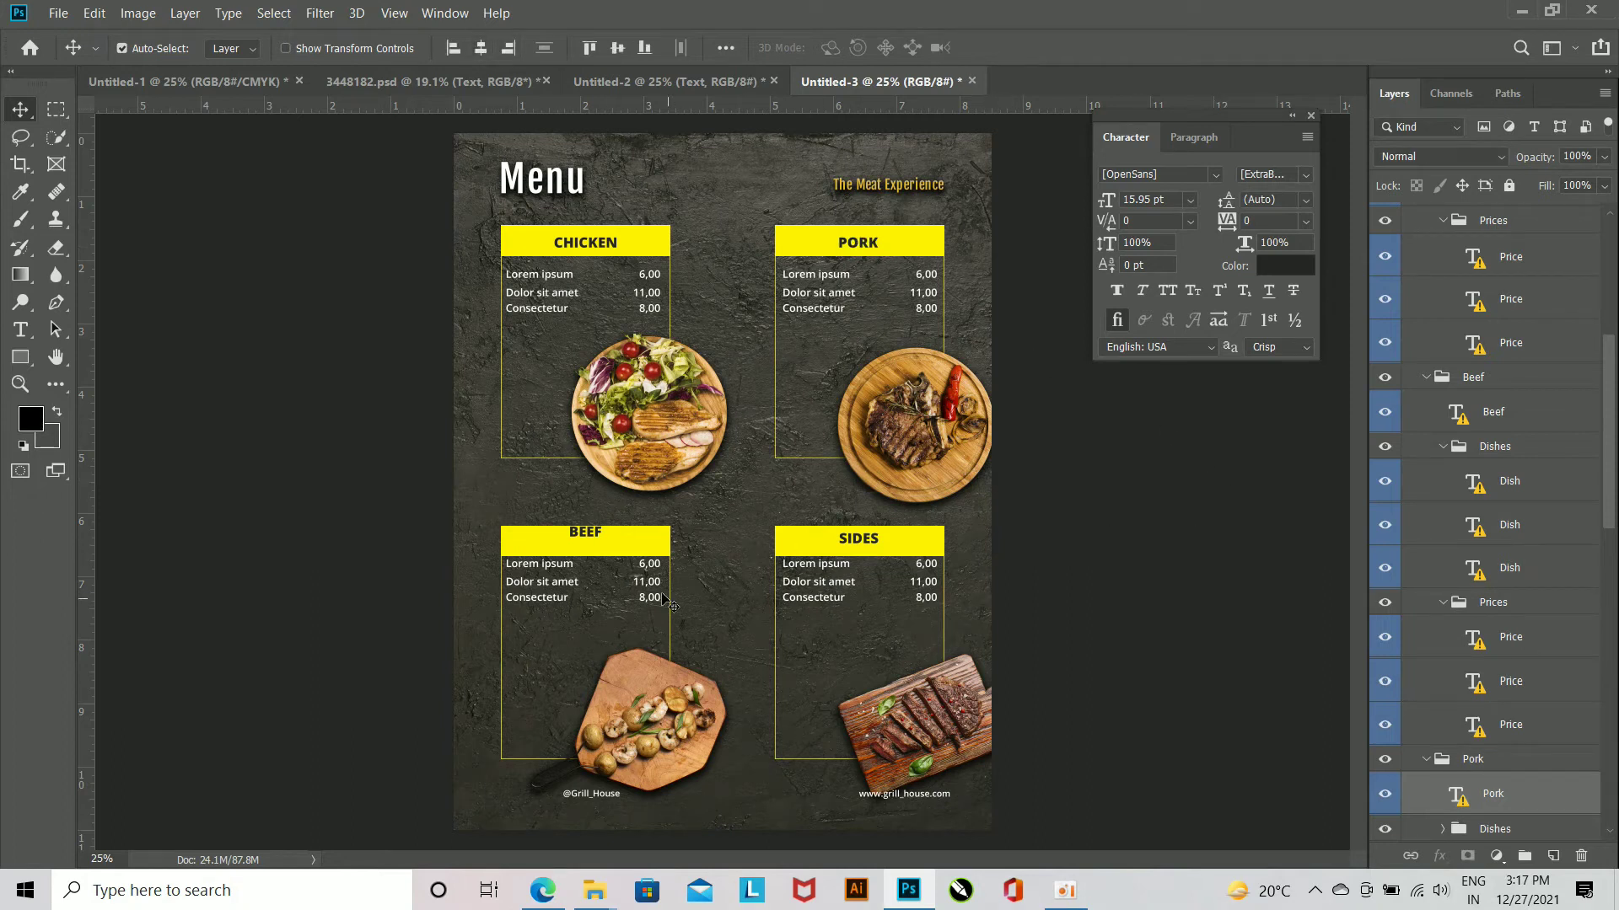
# - Move the three dishes and three prices in the BEEF box down, leaving a gap below the yellow bar
pyautogui.scroll(1, 565, 598)
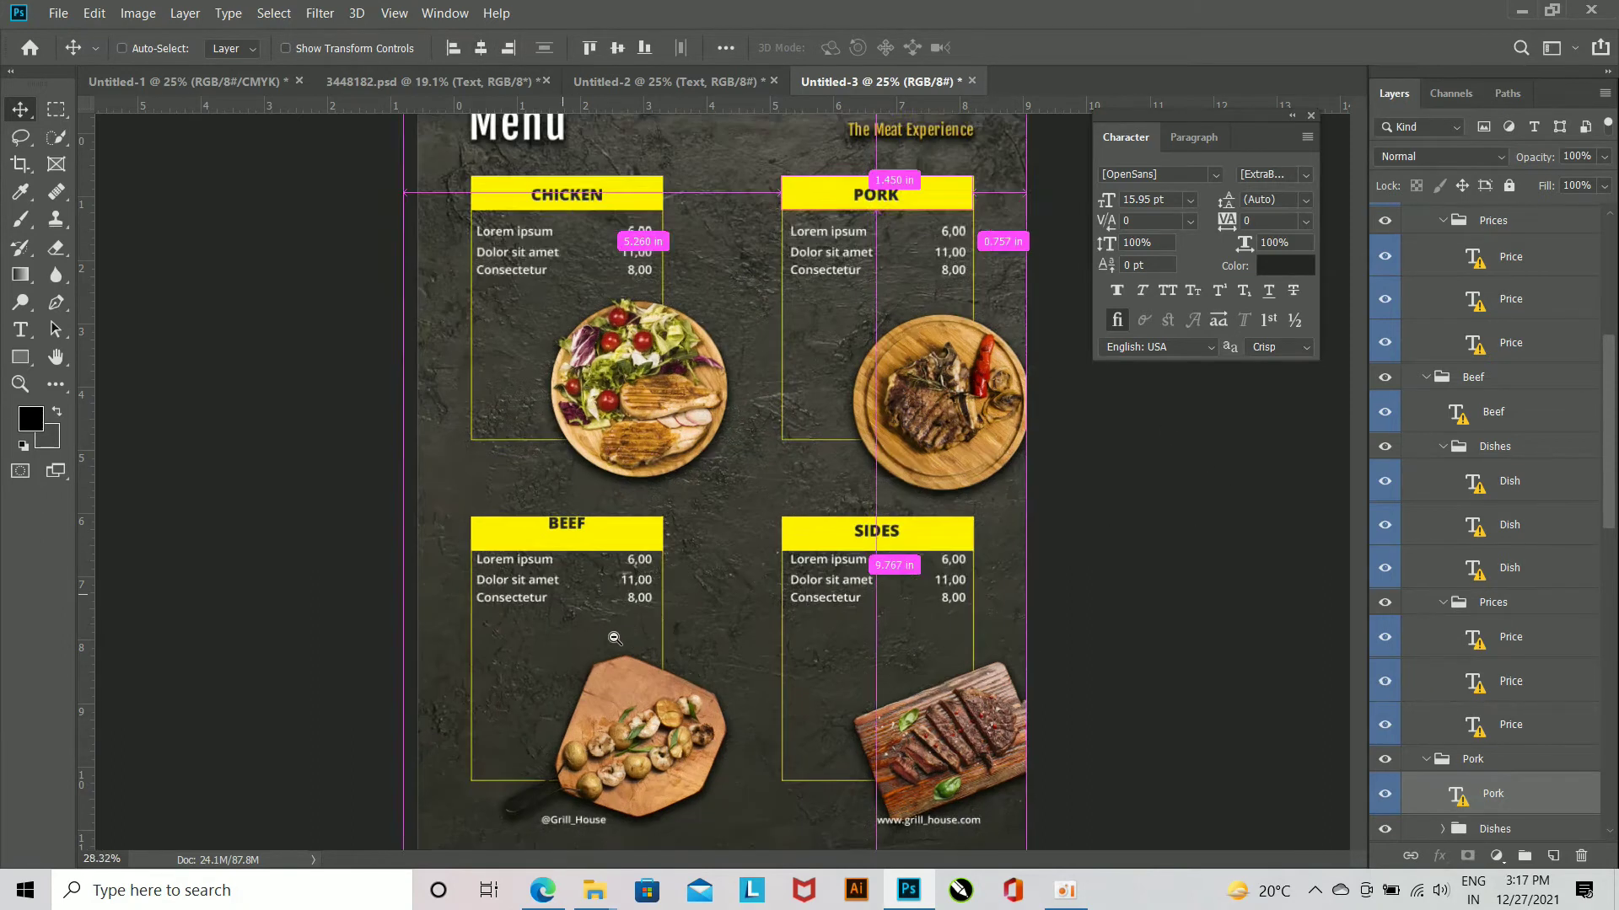
pyautogui.keyDown('ctrl'); pyautogui.click(641, 600); pyautogui.keyUp('ctrl')
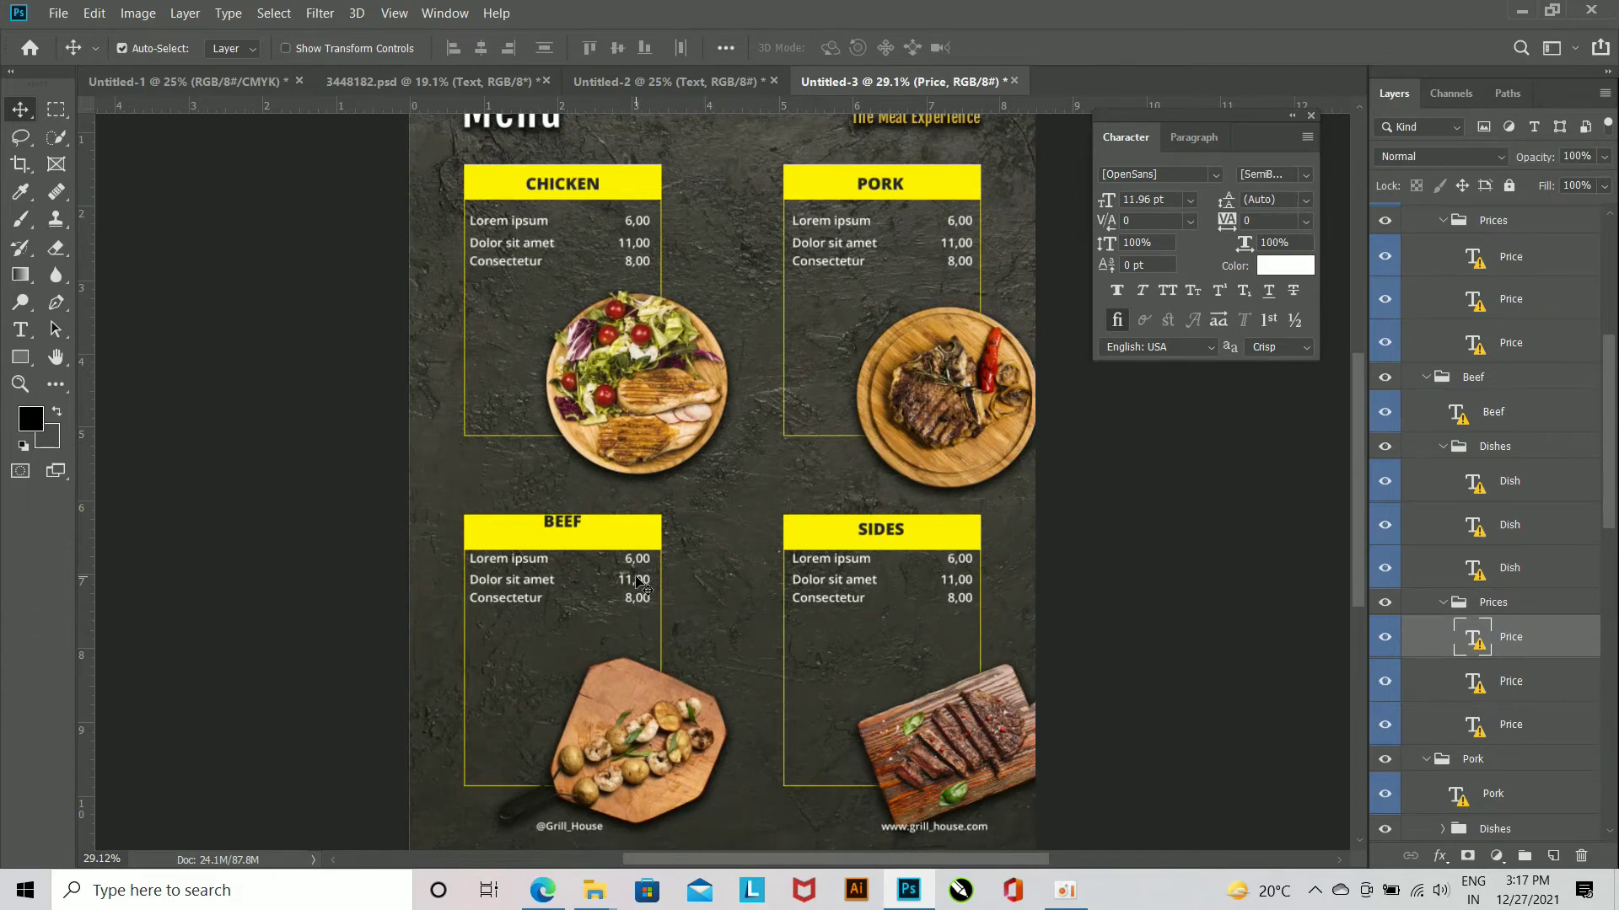
pyautogui.keyDown('shift'); pyautogui.click(641, 586); pyautogui.keyUp('shift')
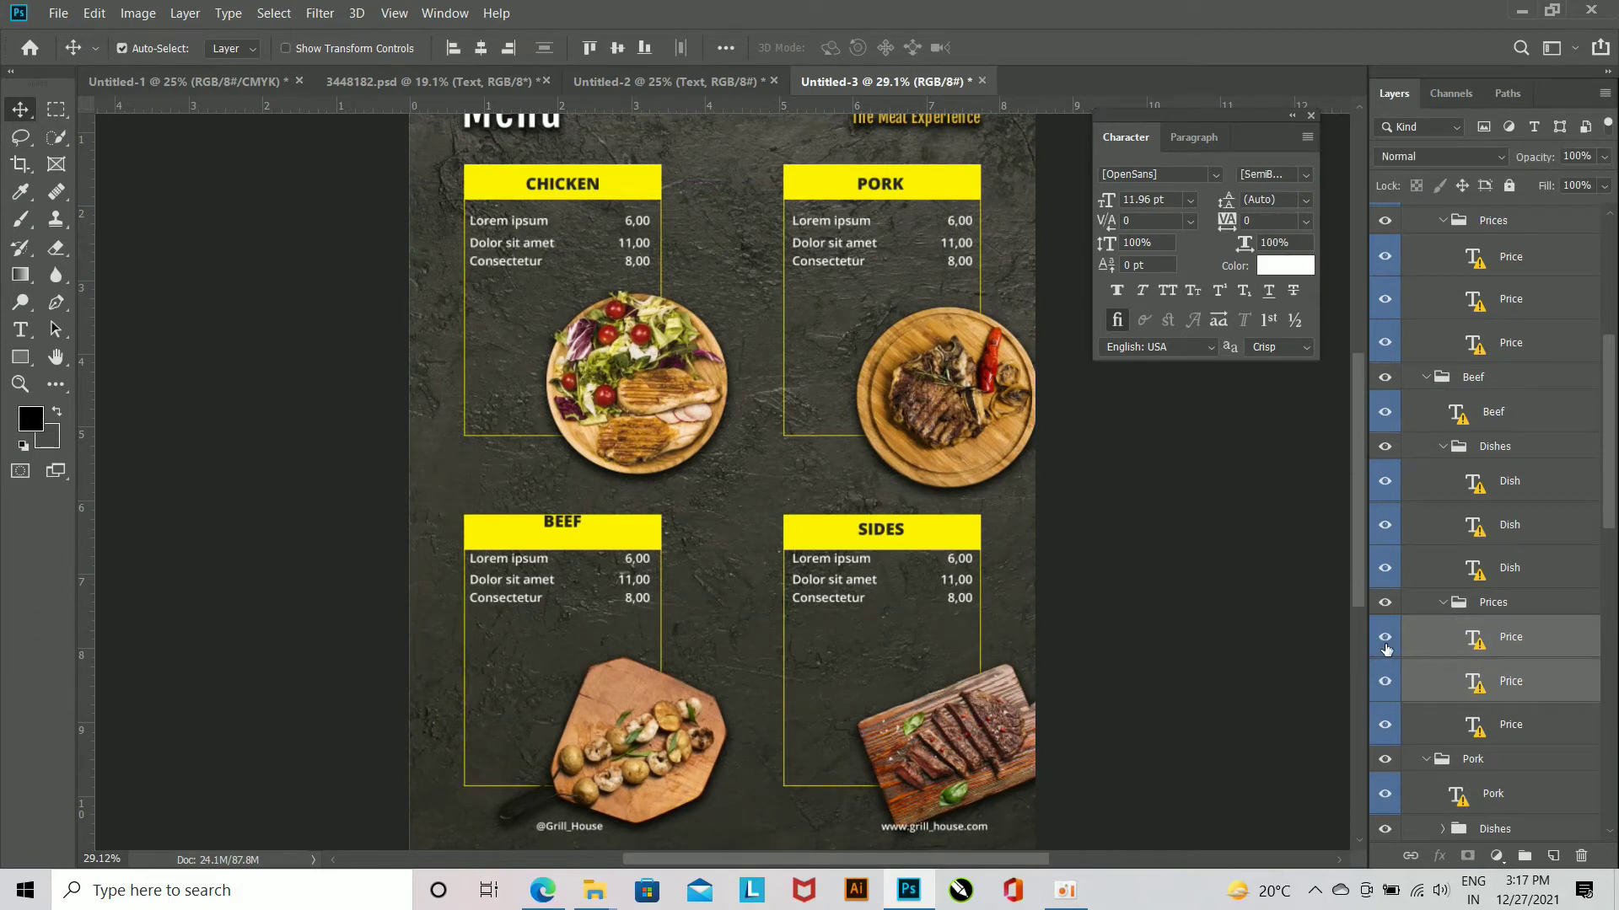
pyautogui.keyDown('shift'); pyautogui.click(1442, 734); pyautogui.keyUp('shift')
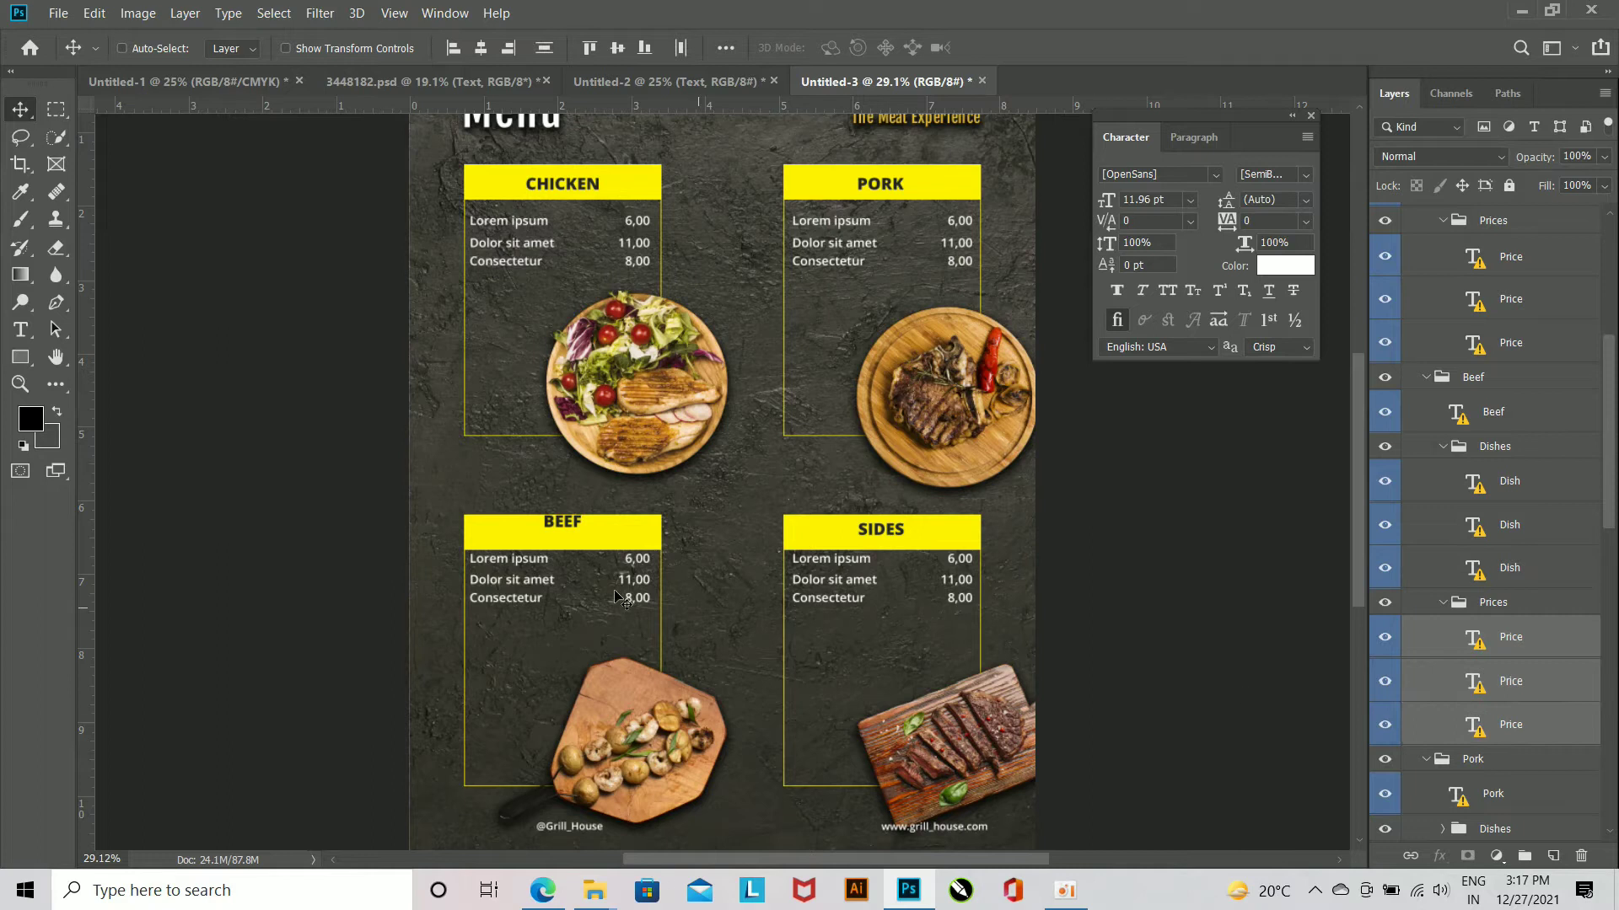
pyautogui.keyDown('shift'); pyautogui.click(523, 580); pyautogui.keyUp('shift')
pyautogui.keyDown('shift'); pyautogui.click(534, 579); pyautogui.keyUp('shift')
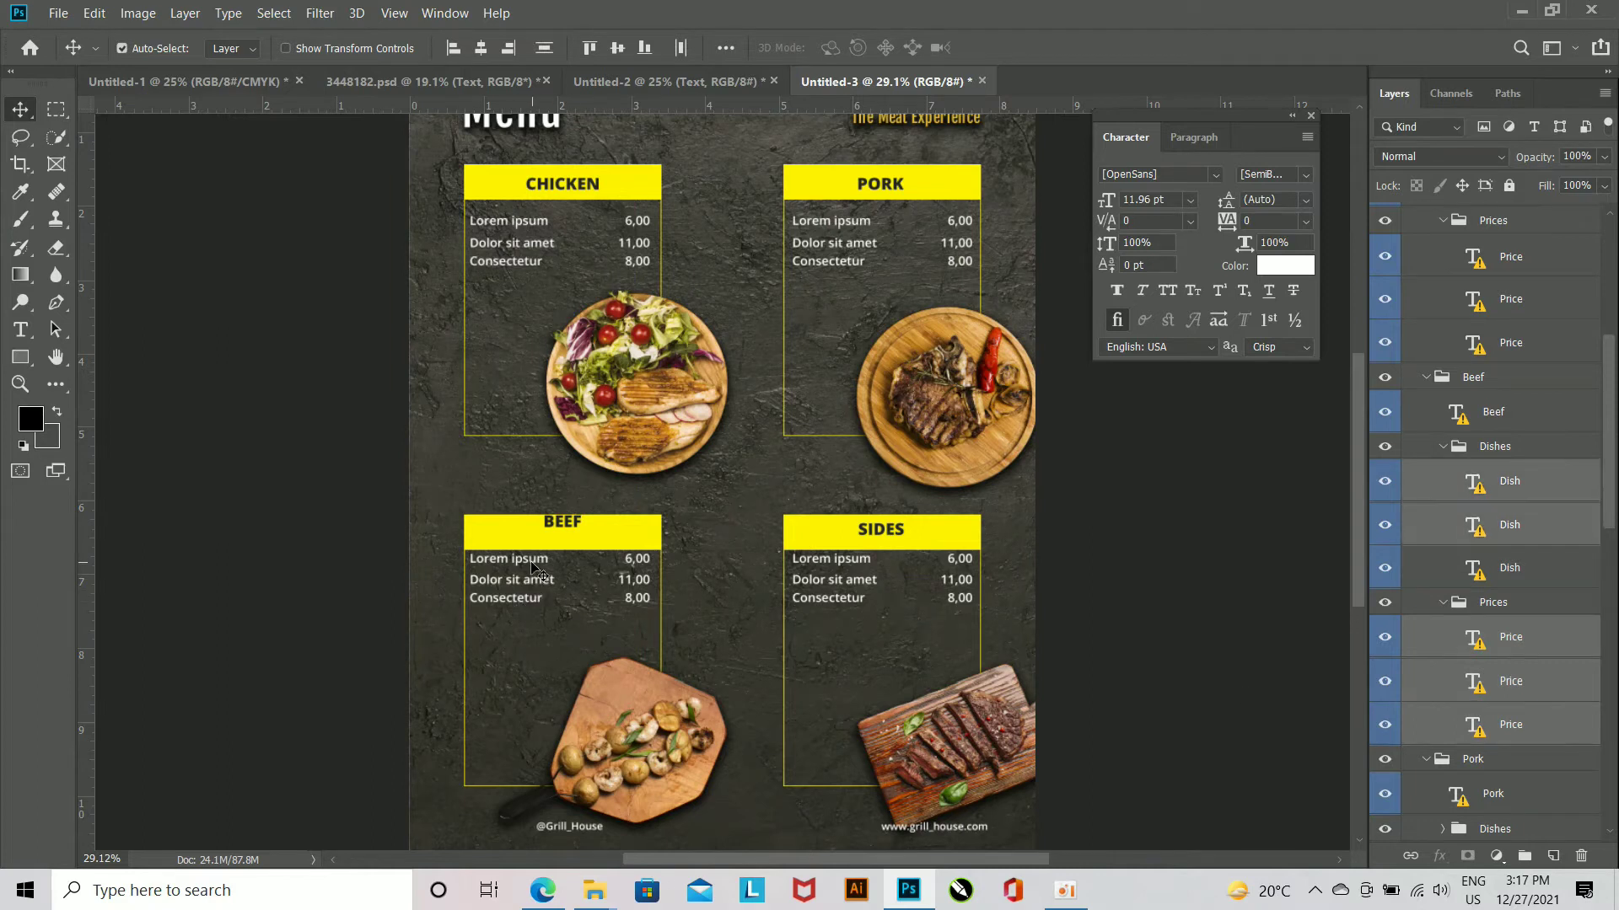
pyautogui.keyDown('shift'); pyautogui.click(532, 563); pyautogui.keyUp('shift')
pyautogui.press('Down')
pyautogui.press('Down')
pyautogui.press('Down')
pyautogui.press('Down')
pyautogui.press('Down')
pyautogui.press('Down')
pyautogui.press('Down')
pyautogui.press('Down')
pyautogui.press('Down')
pyautogui.press('Down')
pyautogui.press('Down')
pyautogui.press('Down')
pyautogui.press('Down')
pyautogui.press('Down')
pyautogui.press('Down')
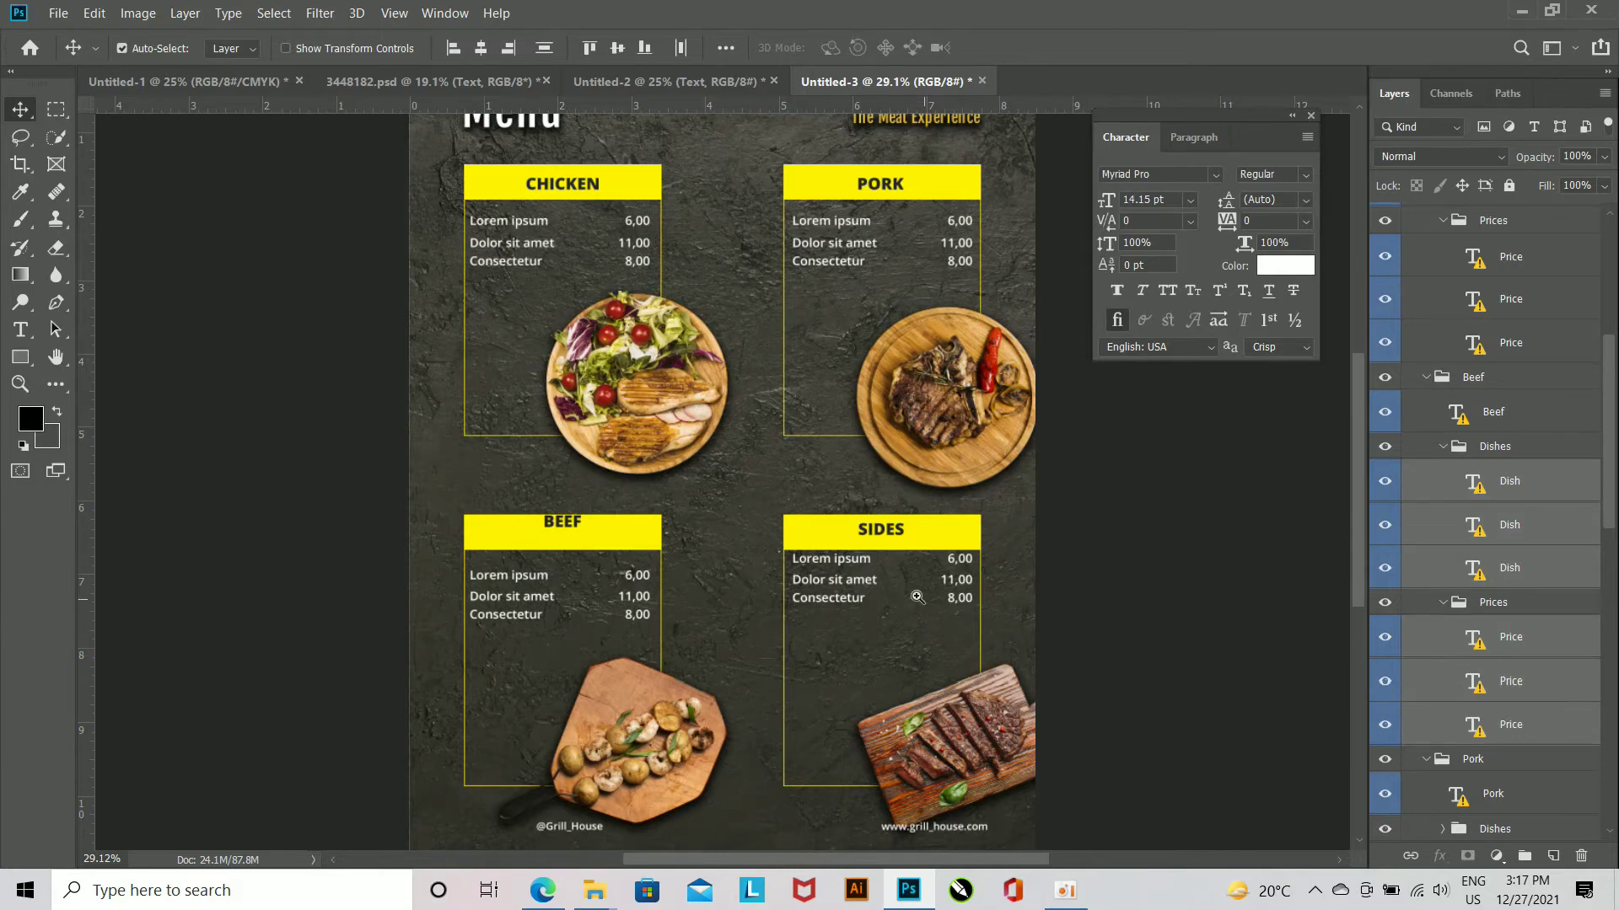
# - Move the three dishes and three prices in the SIDES box down to about the height of the BEEF list
pyautogui.scroll(4, 928, 602)
pyautogui.click(779, 530)
pyautogui.keyDown('shift'); pyautogui.click(774, 527); pyautogui.keyUp('shift')
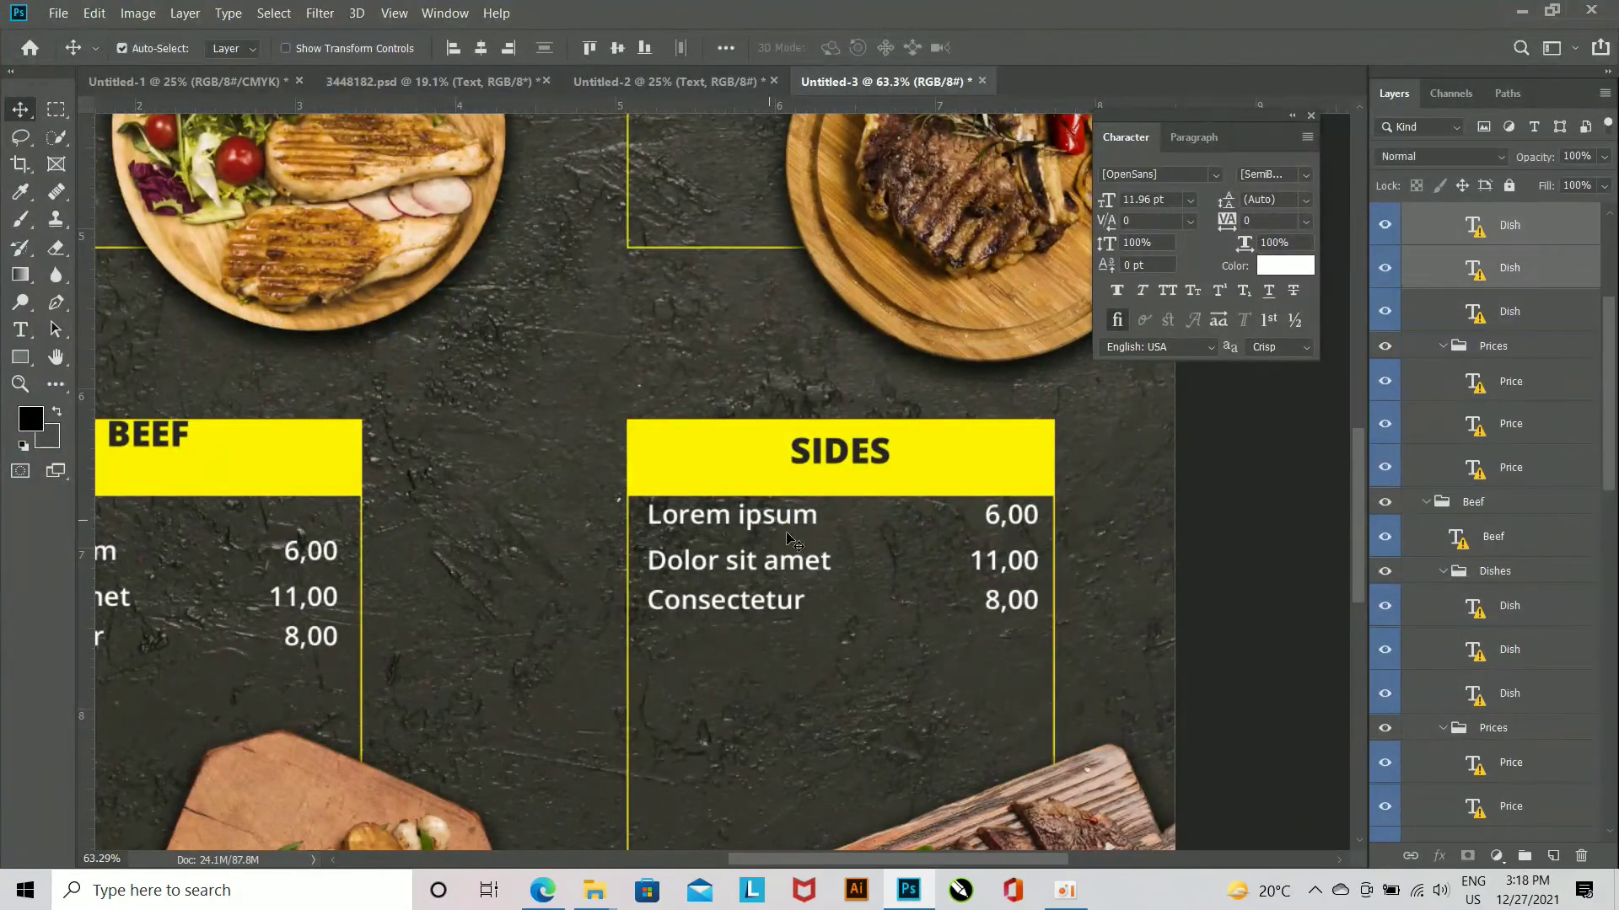
pyautogui.keyDown('shift'); pyautogui.click(1003, 525); pyautogui.keyUp('shift')
pyautogui.keyDown('shift'); pyautogui.click(1020, 567); pyautogui.keyUp('shift')
pyautogui.keyDown('shift'); pyautogui.click(1025, 604); pyautogui.keyUp('shift')
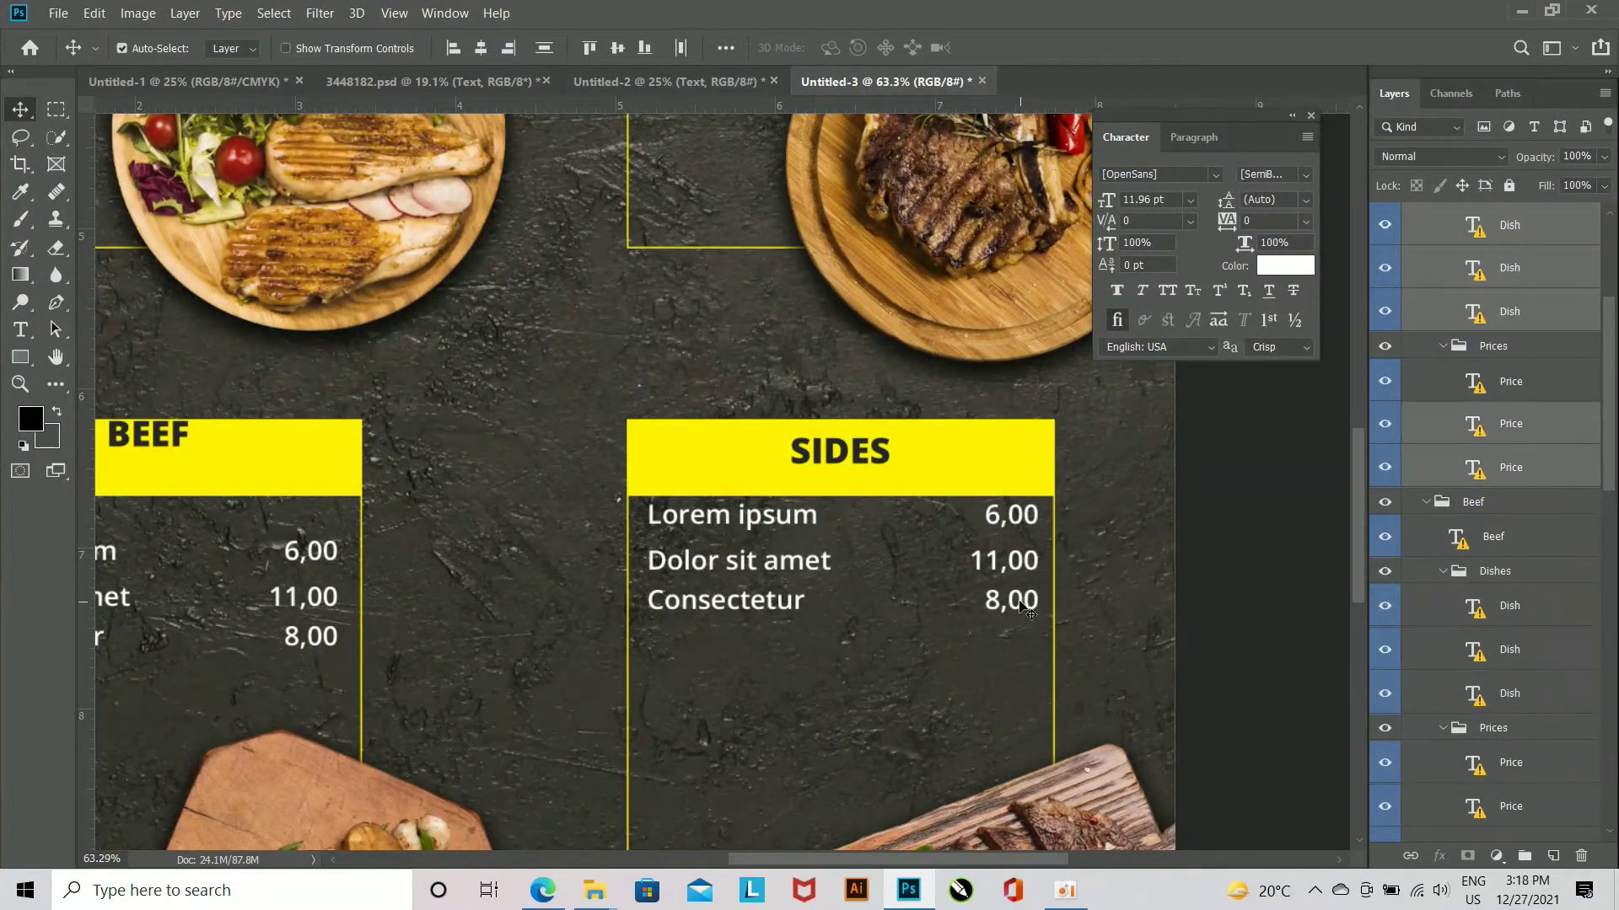
pyautogui.hotkey('shift', 'Down')
pyautogui.hotkey('shift', 'Down')
pyautogui.hotkey('shift', 'Down')
pyautogui.hotkey('shift', 'Down')
pyautogui.hotkey('shift', 'Down')
pyautogui.hotkey('shift', 'Down')
pyautogui.hotkey('shift', 'Down')
pyautogui.hotkey('shift', 'Down')
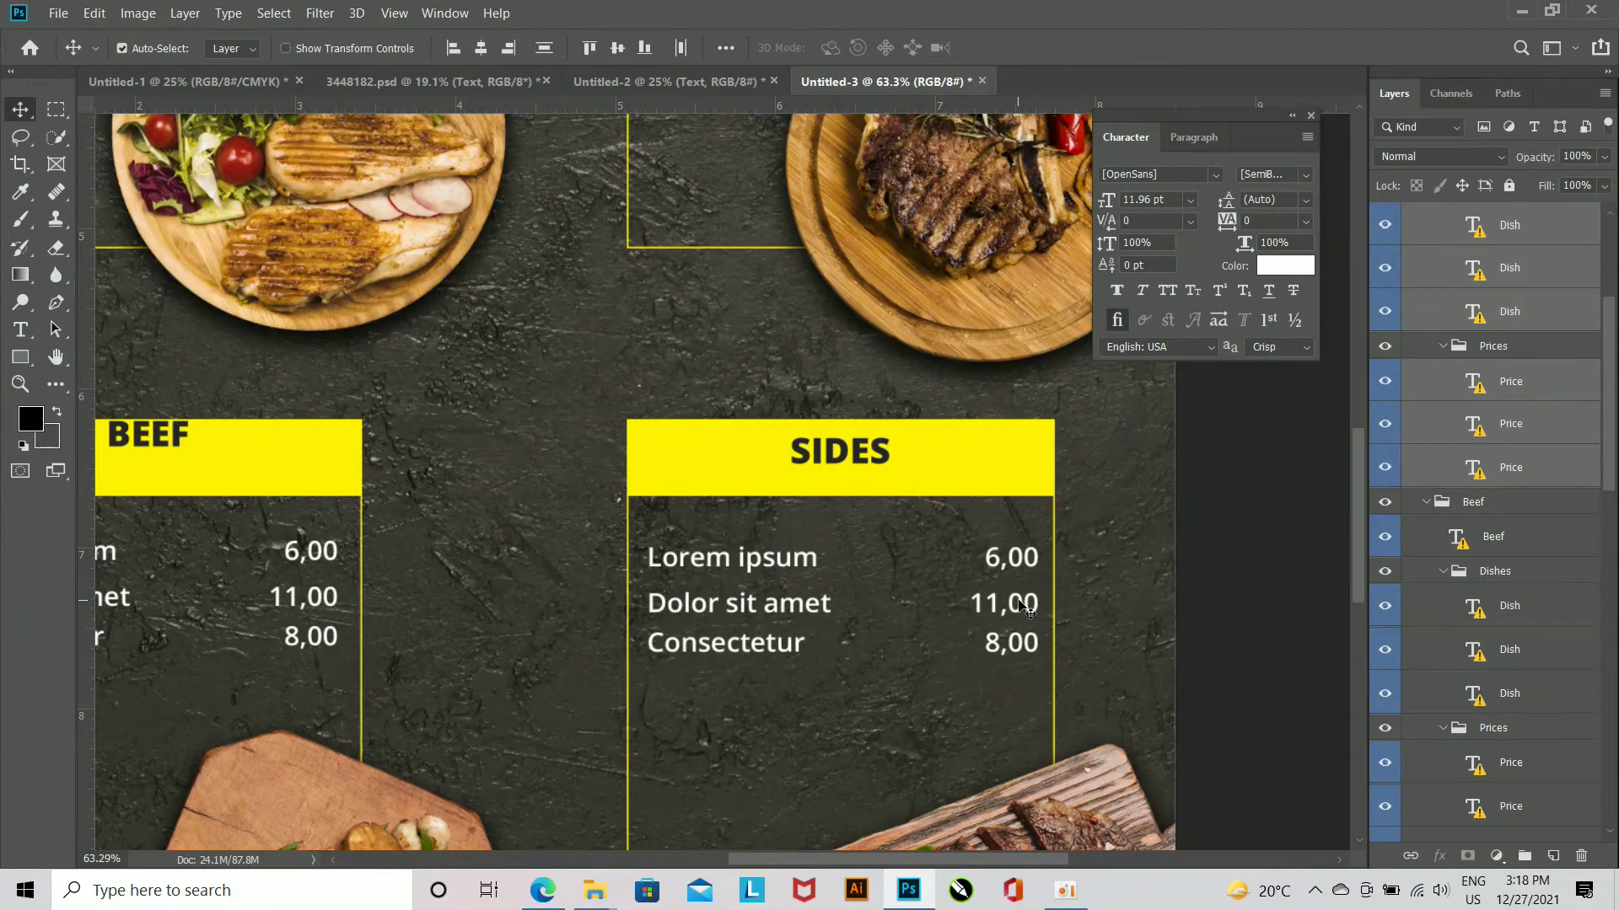
# - Add a horizontal guide at the lower boxes' first dish line and vertical guides just inside the left and right page edges
pyautogui.moveTo(1074, 118); pyautogui.dragTo(1087, 542)
pyautogui.hotkey('ctrl', '0')
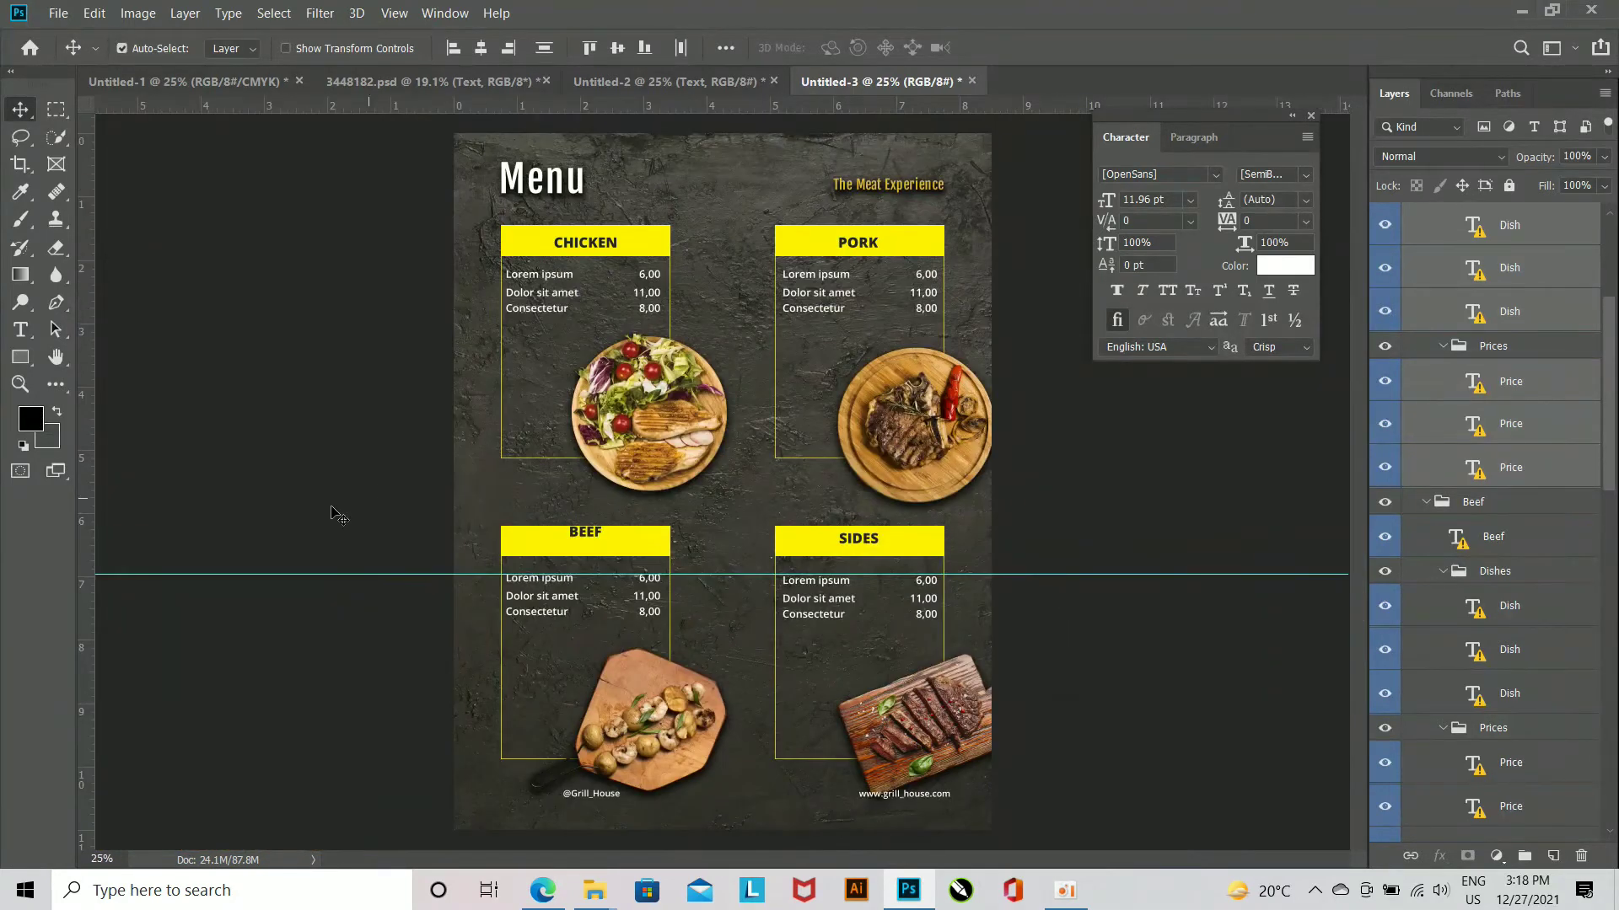
pyautogui.moveTo(89, 622); pyautogui.dragTo(486, 653)
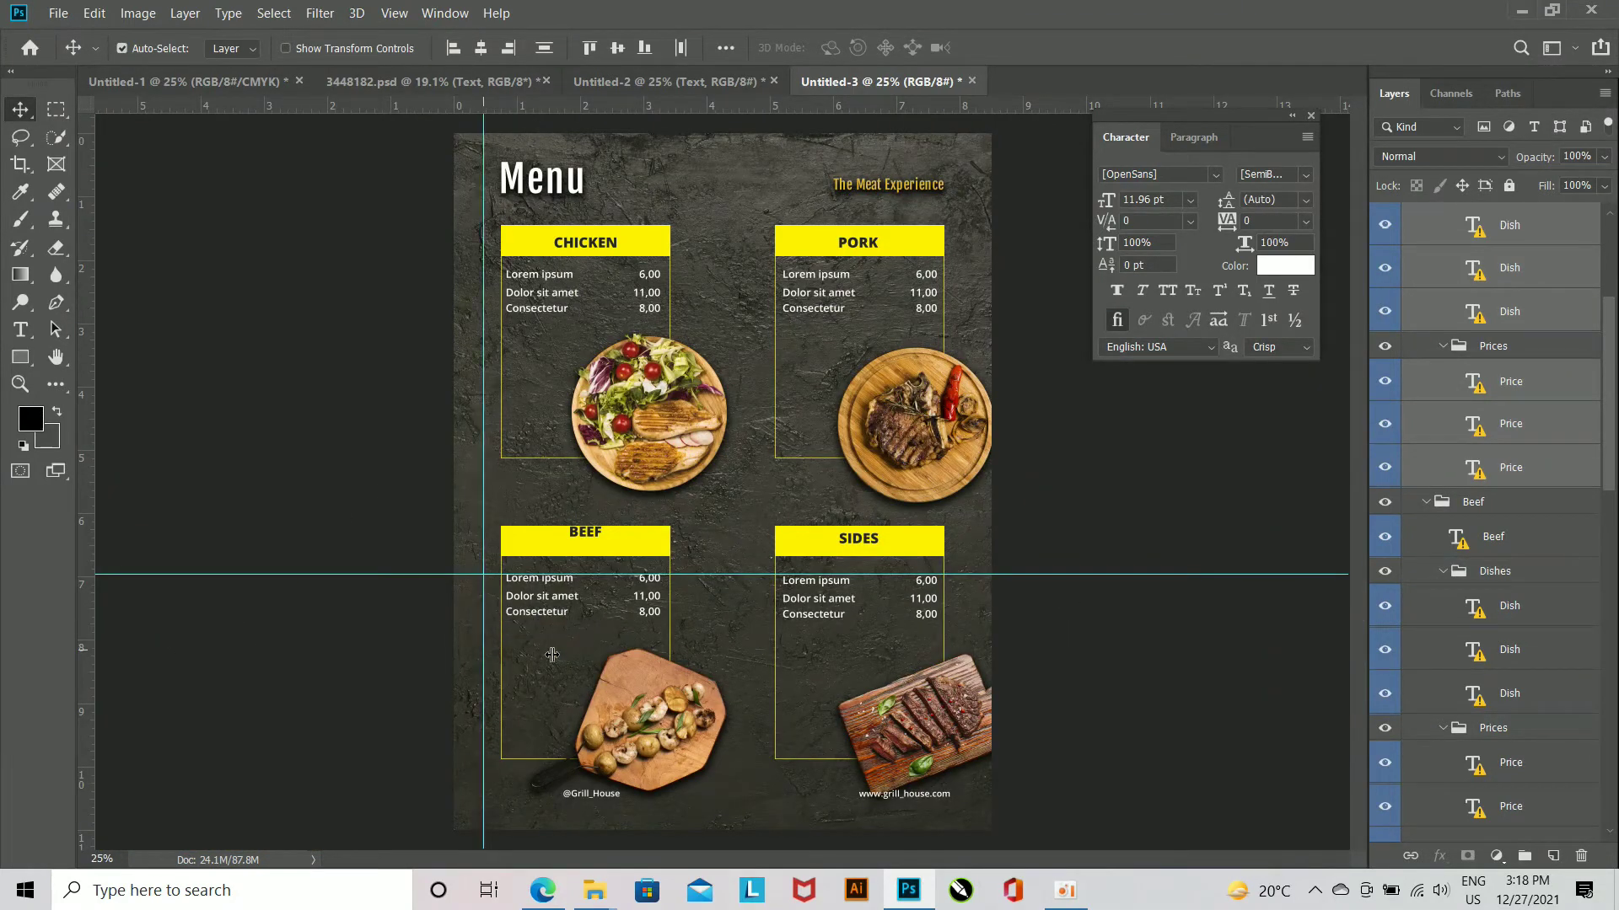
pyautogui.moveTo(87, 668); pyautogui.dragTo(970, 746)
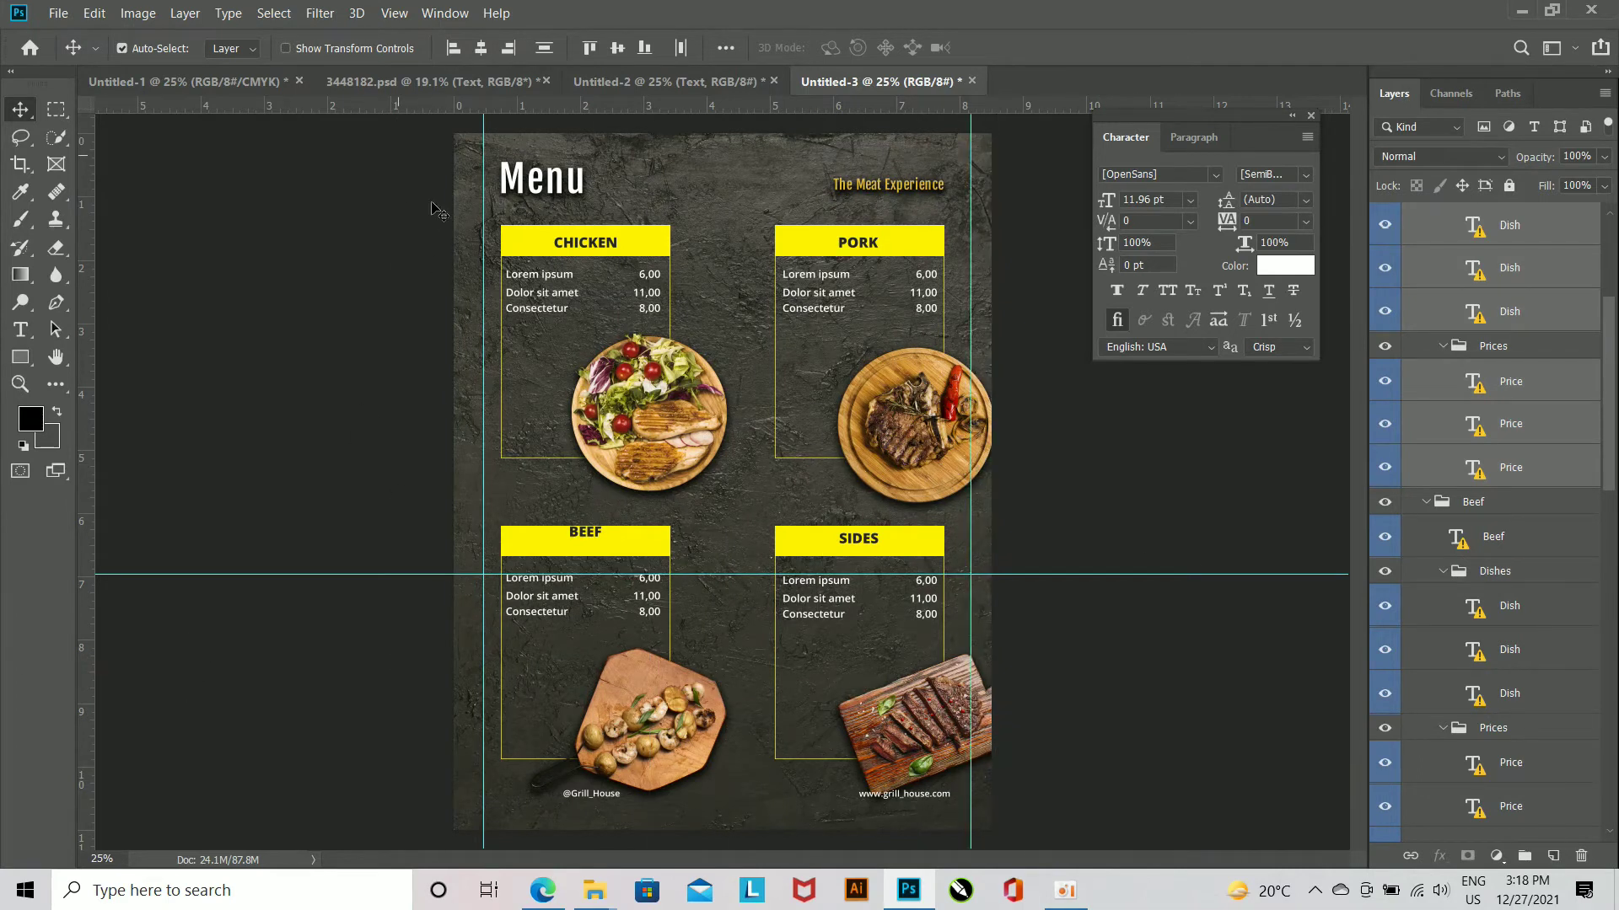
# - Move all the boxes, text and food images left until the boxes nearly meet the left guide, keeping the background and shading in place
pyautogui.hotkey('ctrl', '-')
pyautogui.scroll(-10, 1415, 723)
pyautogui.scroll(-1, 1415, 723)
pyautogui.moveTo(546, 284); pyautogui.dragTo(988, 739)
pyautogui.hotkey('shift', 'Left')
pyautogui.hotkey('shift', 'Left')
pyautogui.hotkey('shift', 'Left')
pyautogui.hotkey('shift', 'Left')
pyautogui.hotkey('shift', 'Left')
pyautogui.hotkey('shift', 'Left')
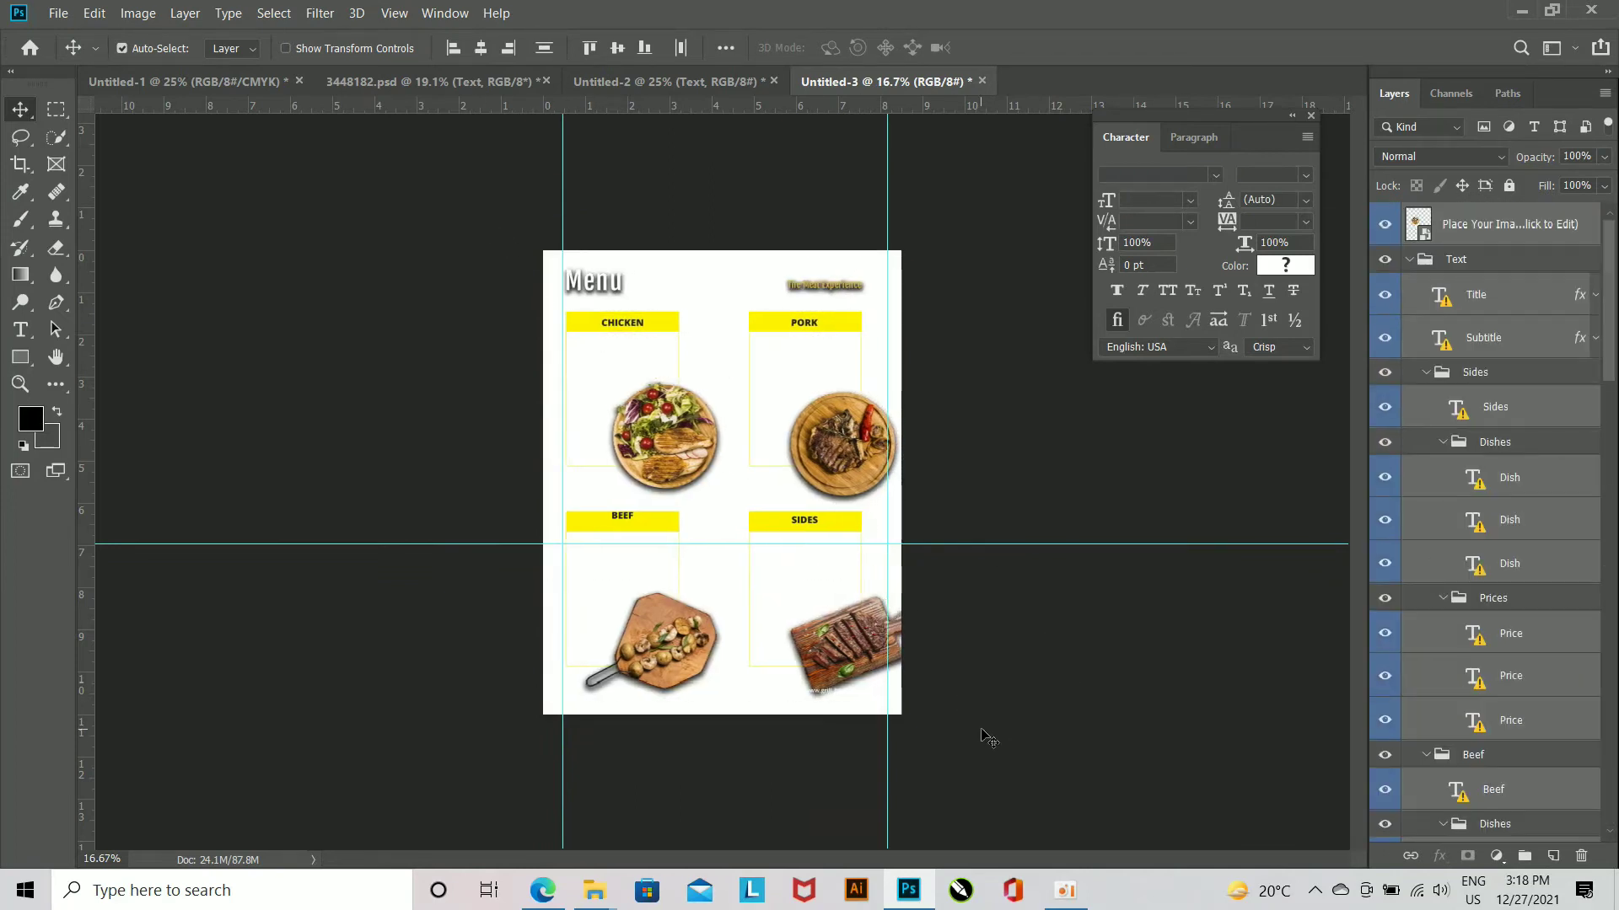
pyautogui.scroll(-15, 1421, 780)
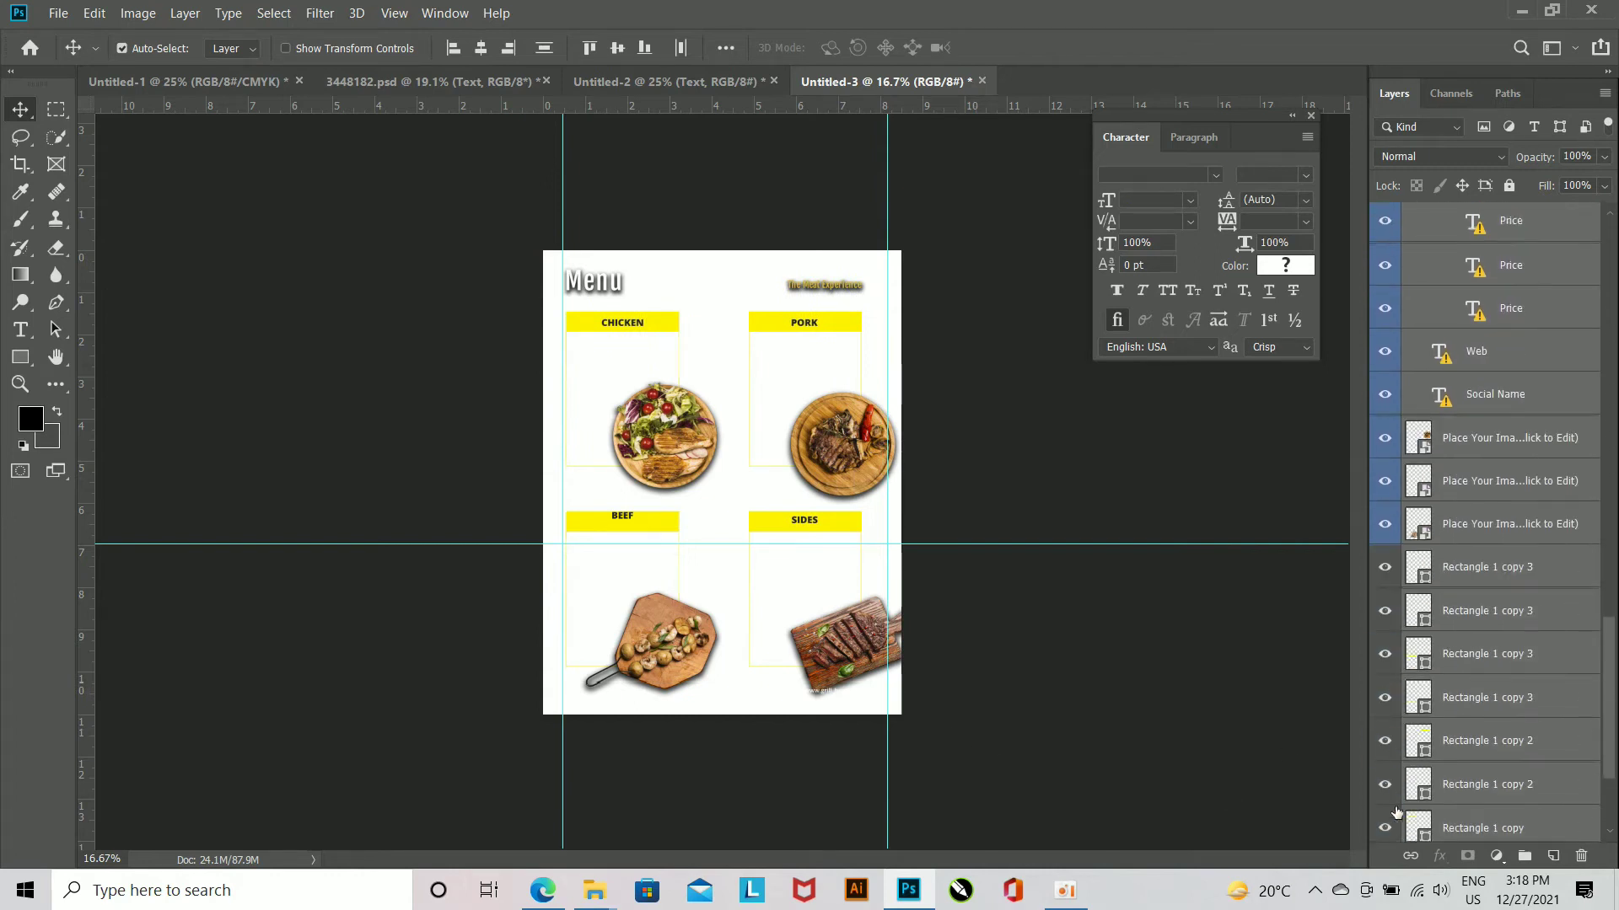
pyautogui.click(1384, 736)
pyautogui.hotkey('ctrl', '+')
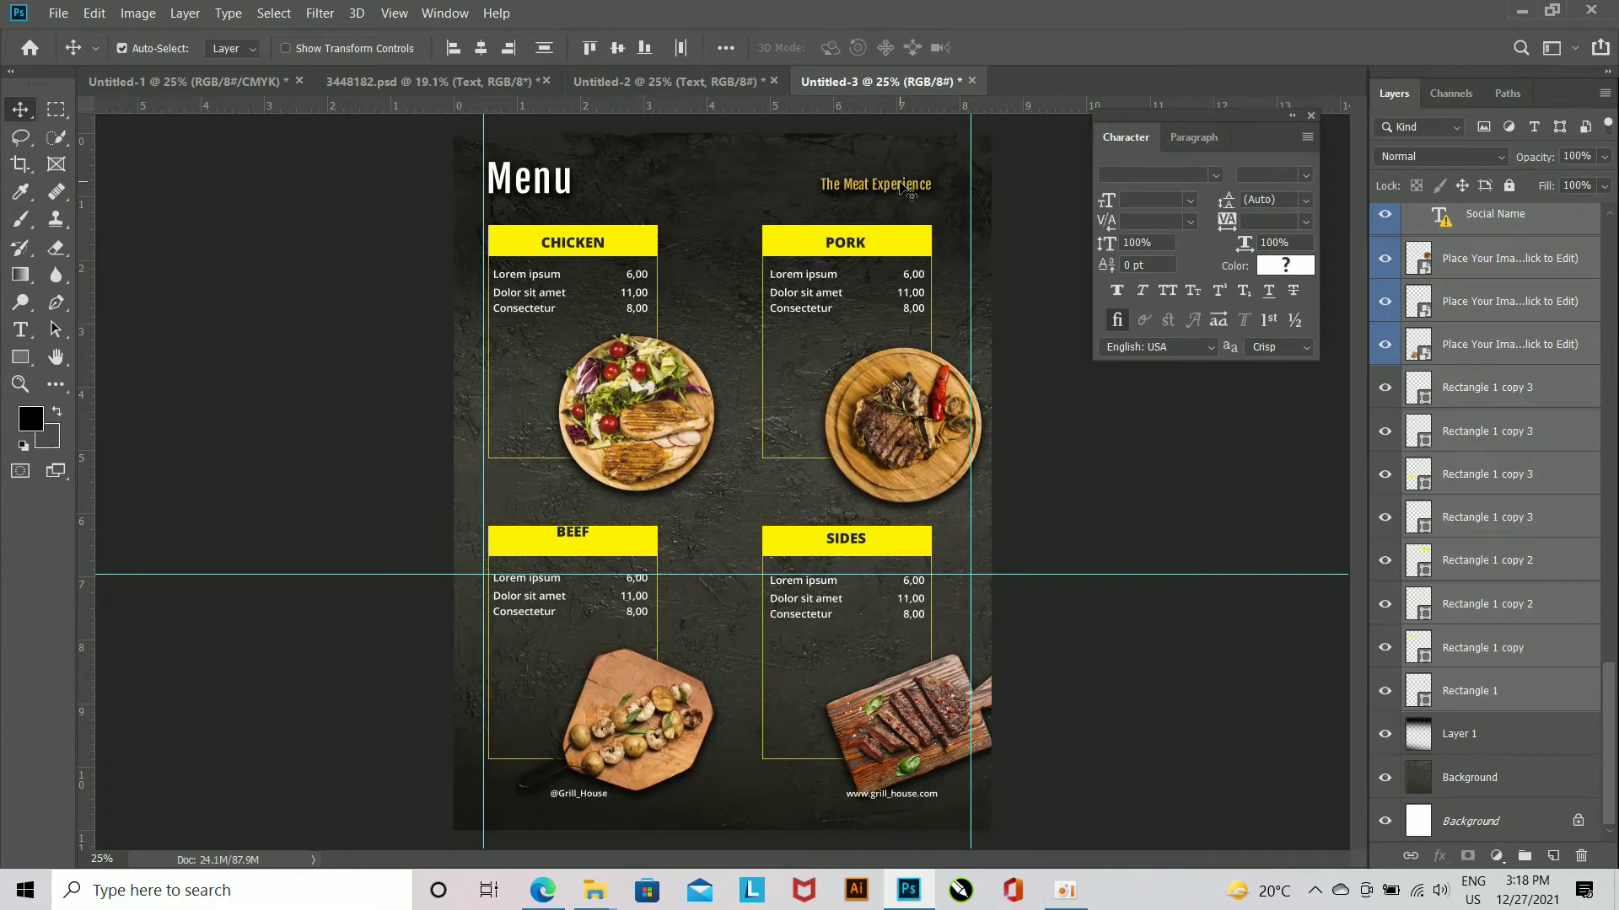
pyautogui.click(1036, 790)
# - Move the website text down below the steak board, close to the page's bottom edge
pyautogui.click(917, 798)
pyautogui.hotkey('shift', 'Down')
pyautogui.hotkey('shift', 'Down')
pyautogui.hotkey('shift', 'Down')
pyautogui.hotkey('shift', 'Down')
pyautogui.hotkey('shift', 'Down')
pyautogui.hotkey('shift', 'Down')
pyautogui.hotkey('shift', 'Down')
pyautogui.hotkey('shift', 'Down')
pyautogui.hotkey('shift', 'Down')
pyautogui.hotkey('shift', 'Down')
pyautogui.hotkey('shift', 'Down')
pyautogui.hotkey('shift', 'Down')
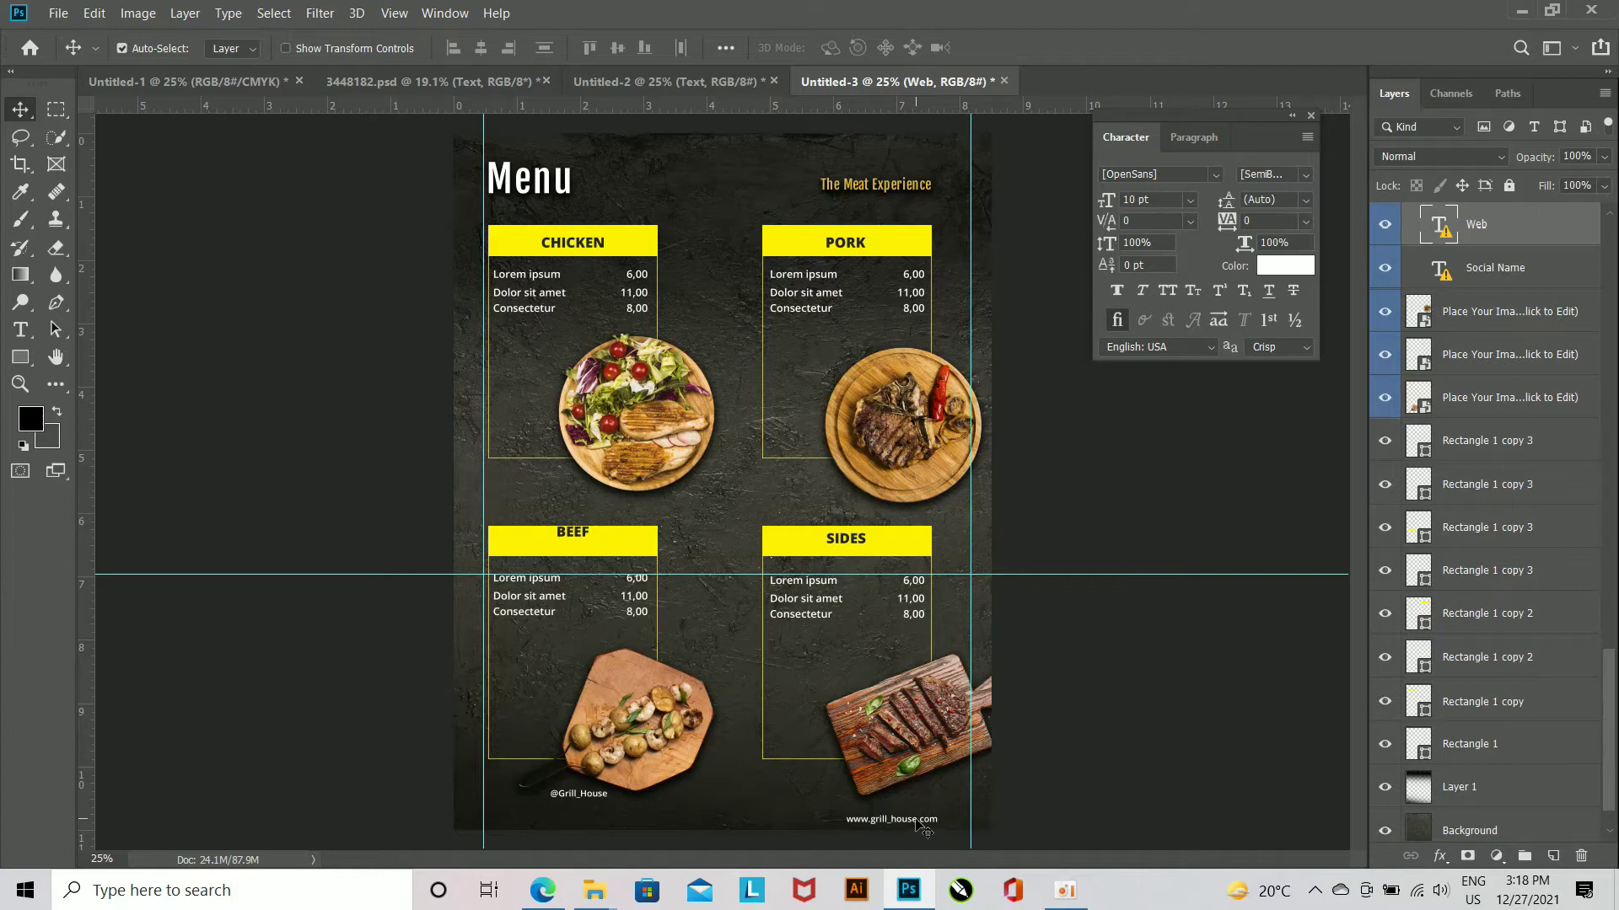
pyautogui.doubleClick(917, 822)
pyautogui.press('Return')
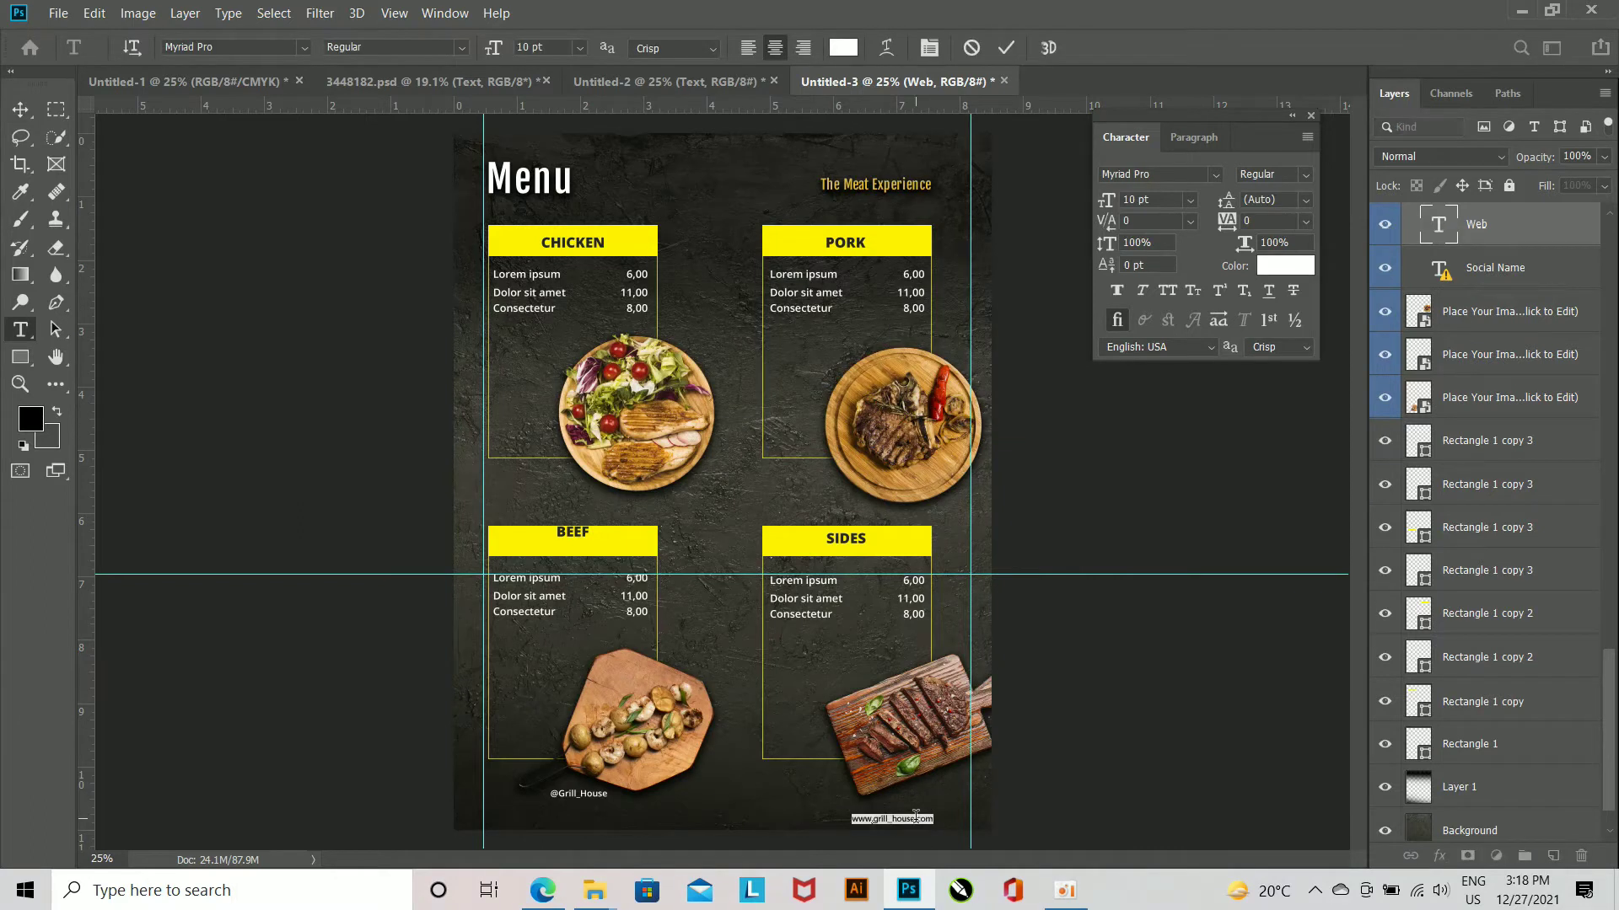
pyautogui.write('GR')
pyautogui.hotkey('ctrl', 'Return')
pyautogui.press('v')
pyautogui.hotkey('shift', 'Right')
pyautogui.hotkey('shift', 'Right')
pyautogui.hotkey('shift', 'Right')
pyautogui.hotkey('shift', 'Right')
pyautogui.hotkey('shift', 'Right')
pyautogui.hotkey('shift', 'Right')
pyautogui.hotkey('shift', 'Right')
pyautogui.hotkey('shift', 'Right')
pyautogui.hotkey('shift', 'Right')
pyautogui.hotkey('shift', 'Right')
pyautogui.hotkey('shift', 'Right')
pyautogui.hotkey('shift', 'Right')
pyautogui.hotkey('shift', 'Right')
pyautogui.hotkey('shift', 'Right')
pyautogui.hotkey('shift', 'Right')
pyautogui.hotkey('shift', 'Right')
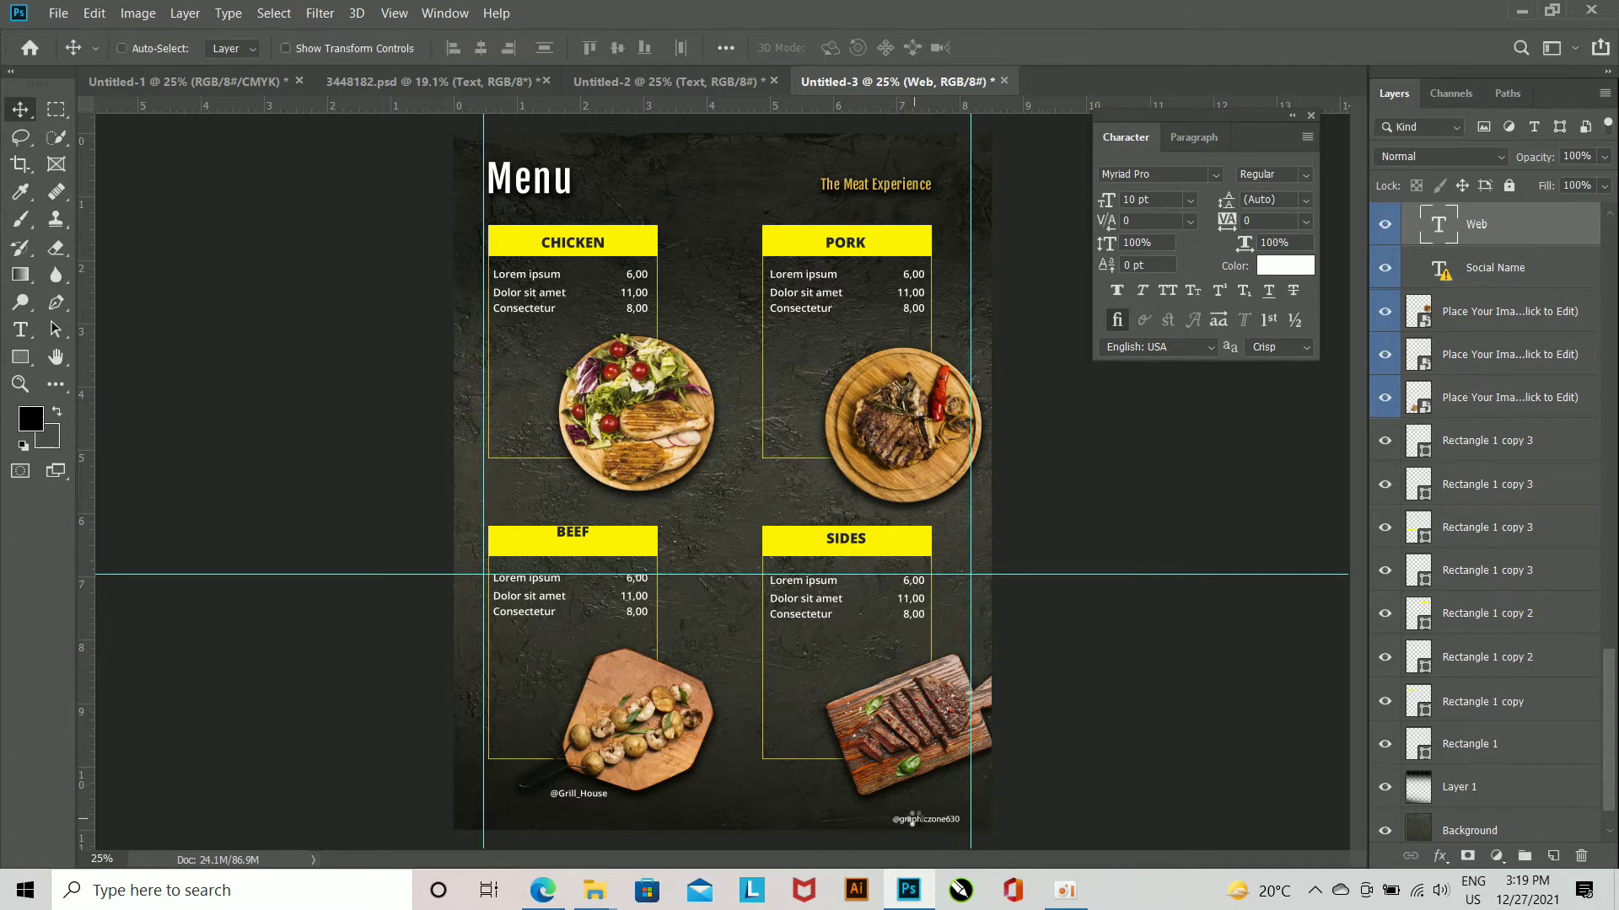
pyautogui.keyDown('ctrl'); pyautogui.doubleClick(599, 796); pyautogui.keyUp('ctrl')
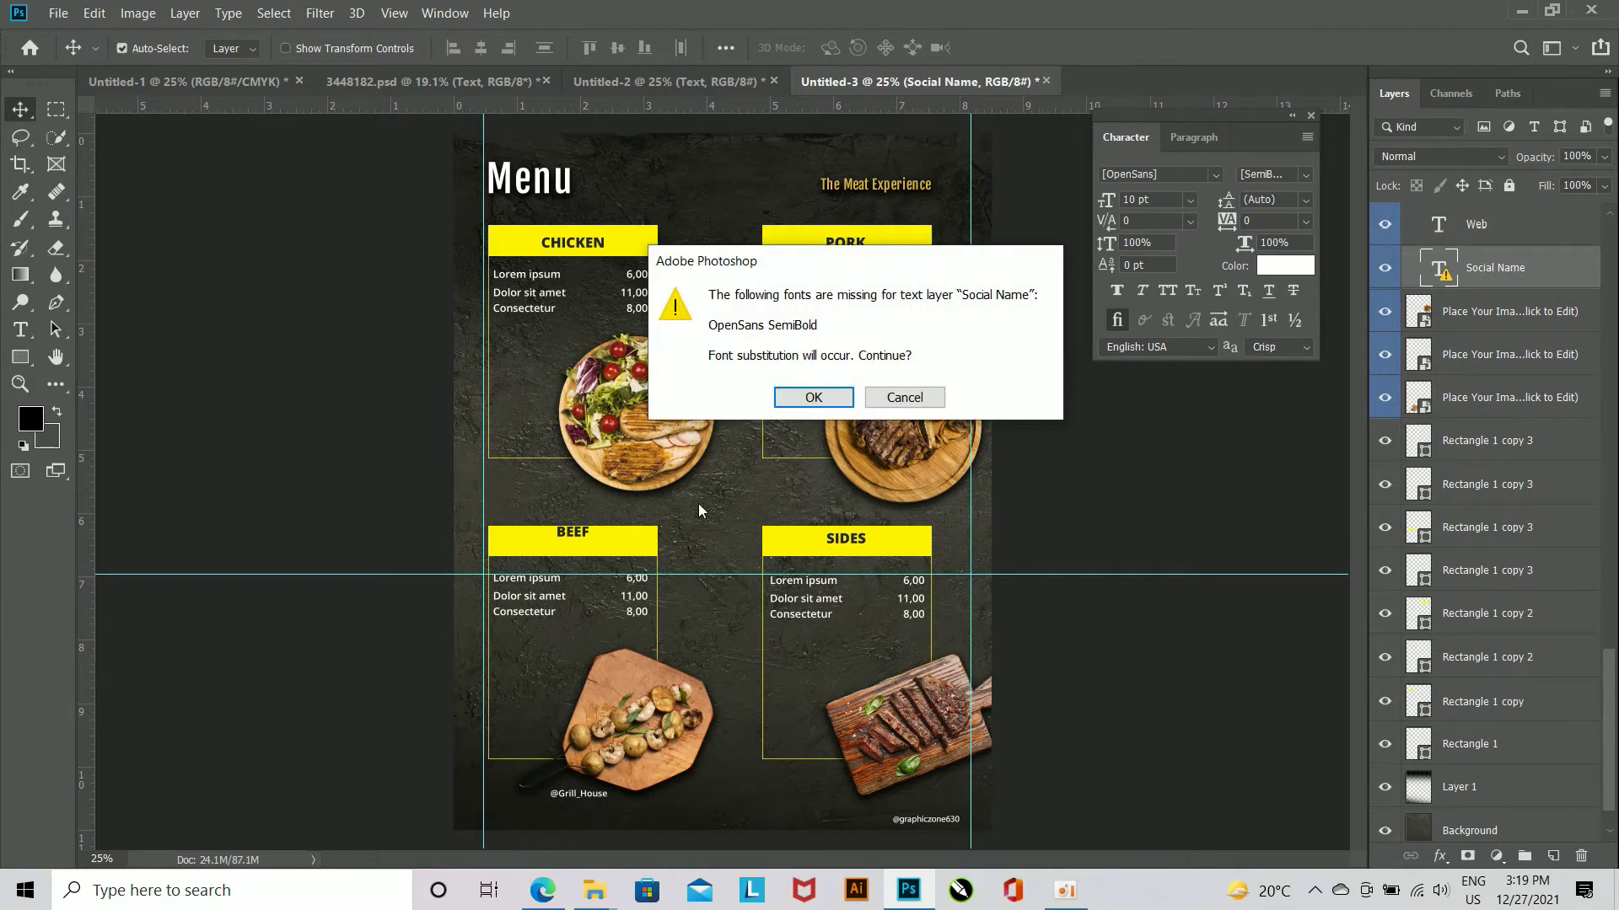
pyautogui.click(814, 397)
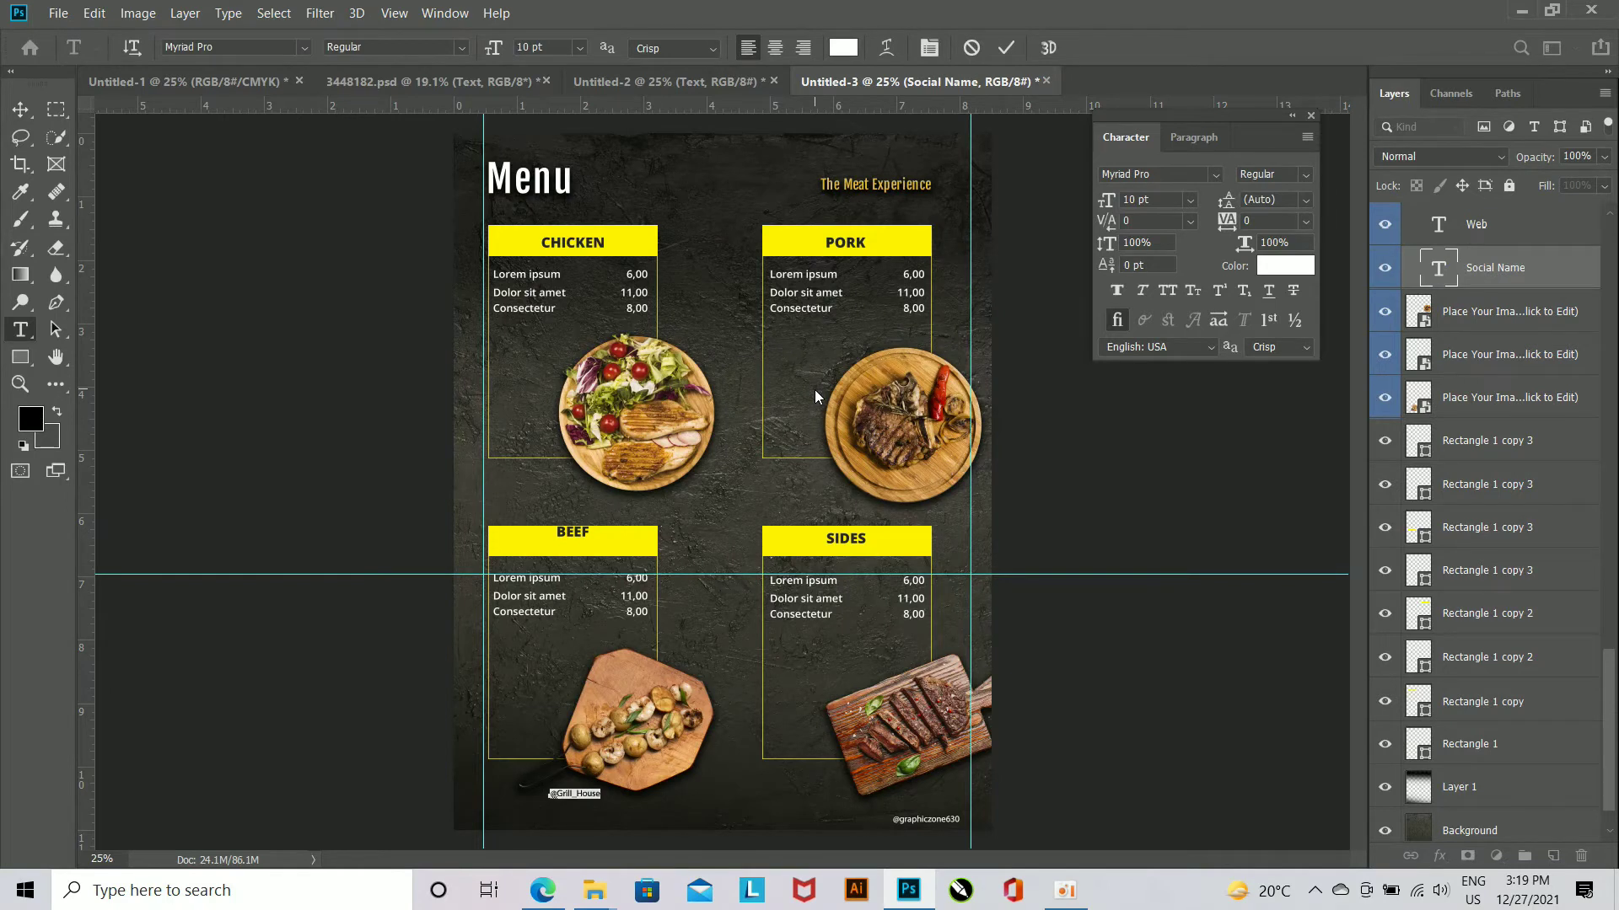
pyautogui.press('Left')
pyautogui.press('Right')
pyautogui.click(20, 110)
pyautogui.hotkey('shift', 'Down')
pyautogui.hotkey('shift', 'Down')
pyautogui.hotkey('shift', 'Down')
pyautogui.hotkey('shift', 'Down')
pyautogui.hotkey('shift', 'Down')
pyautogui.hotkey('shift', 'Down')
pyautogui.hotkey('shift', 'Down')
pyautogui.hotkey('shift', 'Down')
pyautogui.hotkey('shift', 'Down')
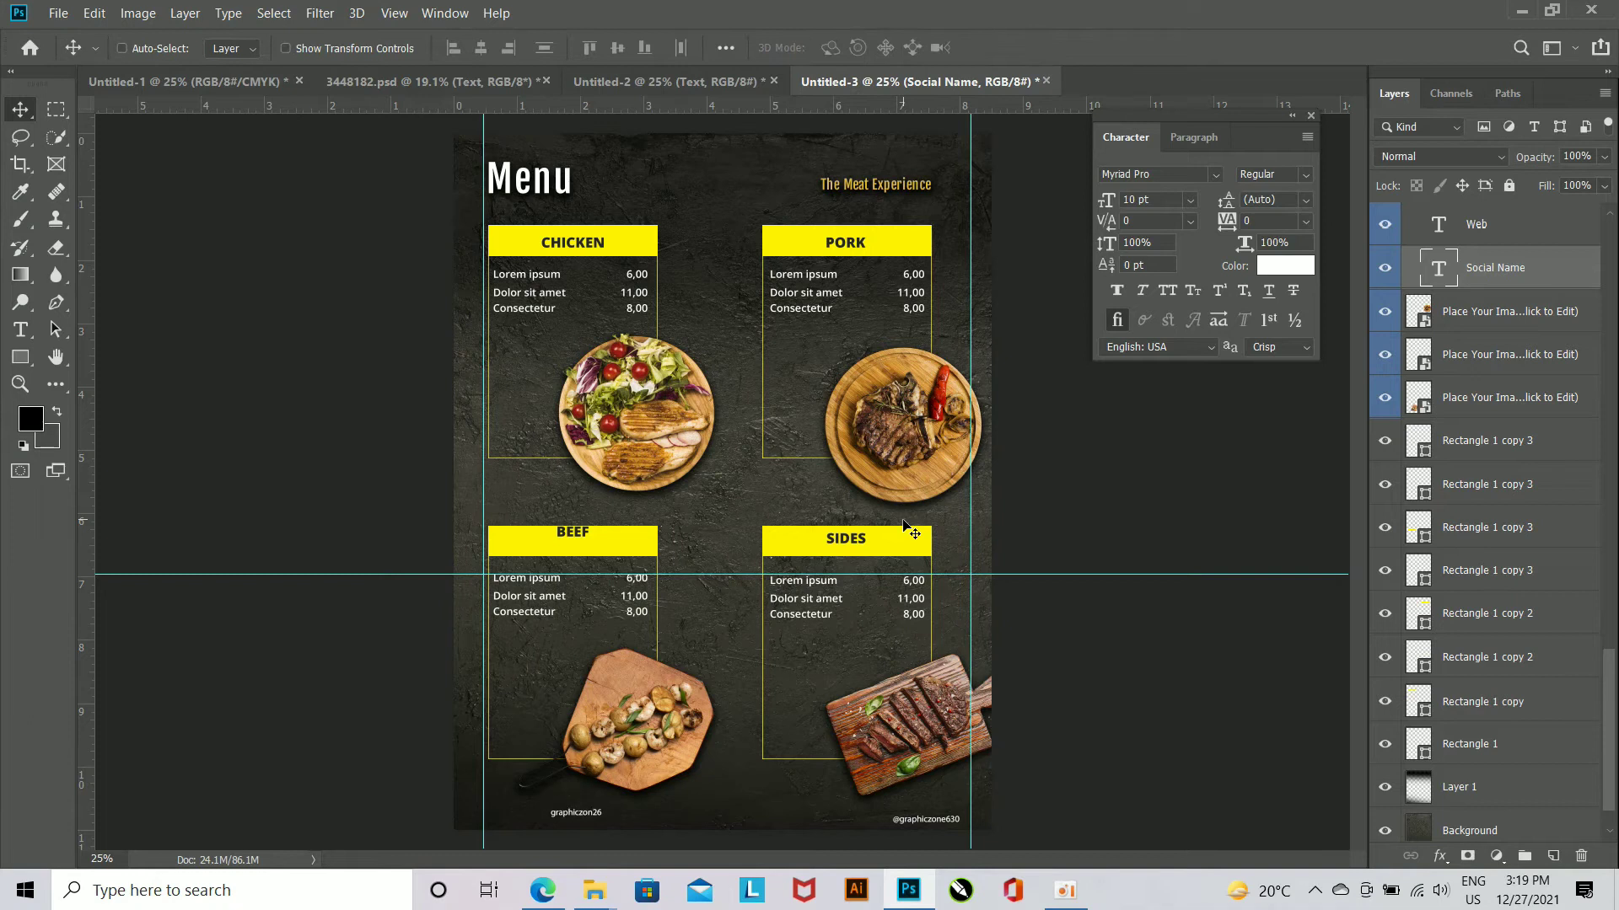
# - Add a horizontal guide near the page's bottom edge and nudge the "graphiczon26" text down to sit just below it
pyautogui.moveTo(975, 106); pyautogui.dragTo(978, 813)
pyautogui.moveTo(659, 840); pyautogui.dragTo(788, 658)
pyautogui.press('Down')
pyautogui.press('Down')
pyautogui.press('Down')
pyautogui.press('Down')
pyautogui.press('Down')
pyautogui.press('Down')
pyautogui.press('Down')
pyautogui.press('Down')
pyautogui.press('Down')
pyautogui.press('Down')
pyautogui.press('Down')
pyautogui.press('Down')
pyautogui.press('Down')
pyautogui.press('Down')
pyautogui.press('Down')
pyautogui.press('Down')
pyautogui.press('Down')
pyautogui.press('Down')
pyautogui.press('Down')
pyautogui.press('Down')
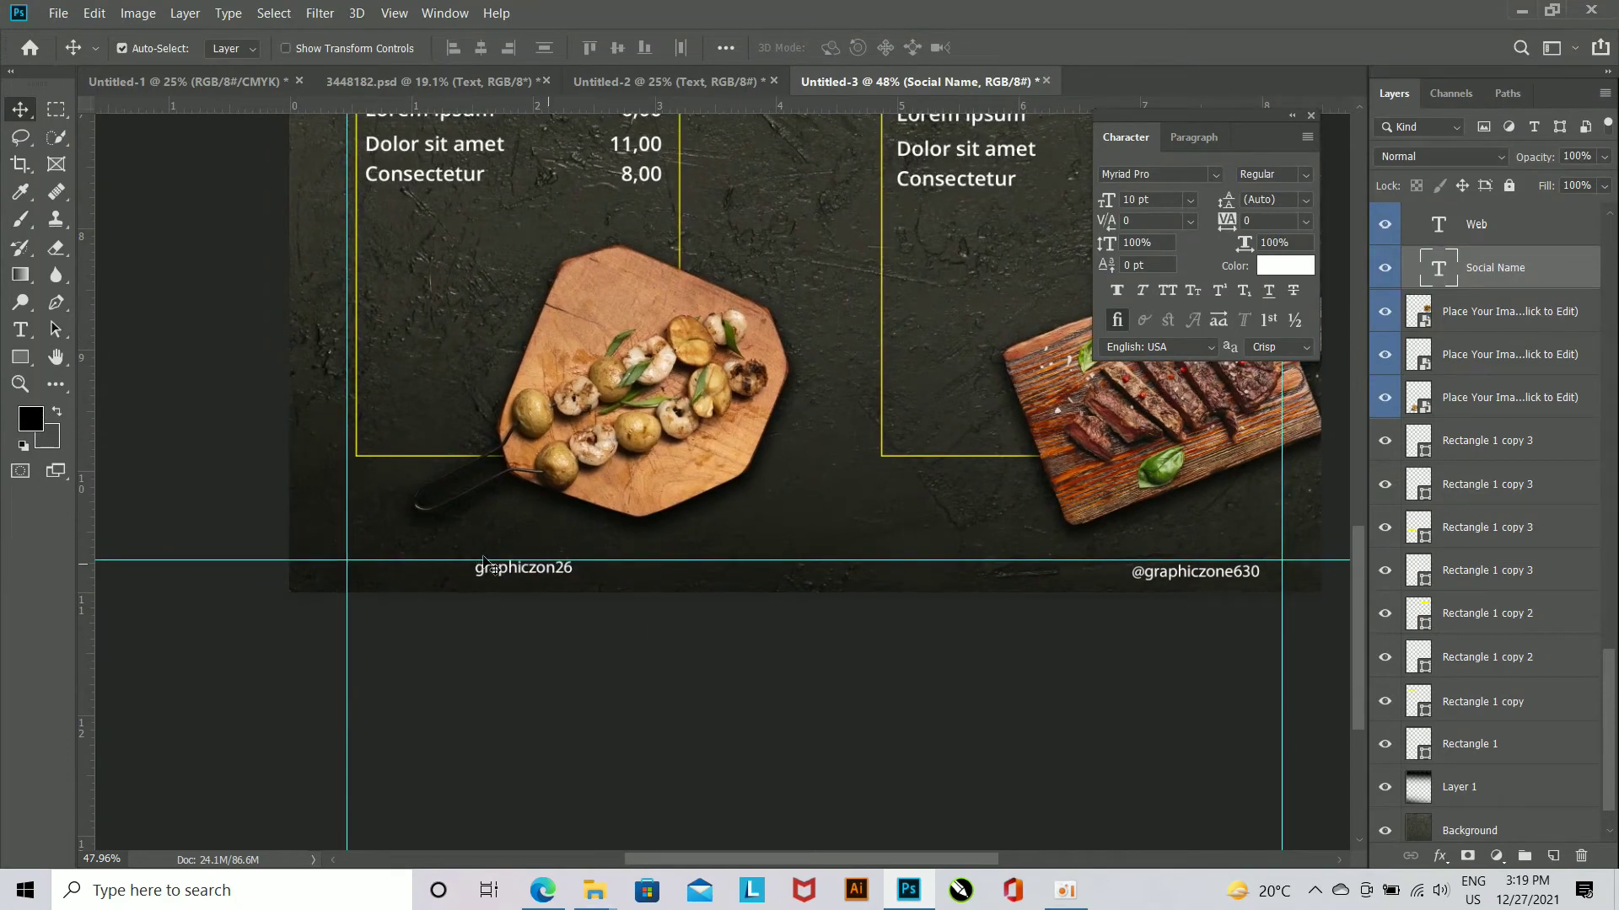
pyautogui.moveTo(513, 576); pyautogui.dragTo(379, 576)
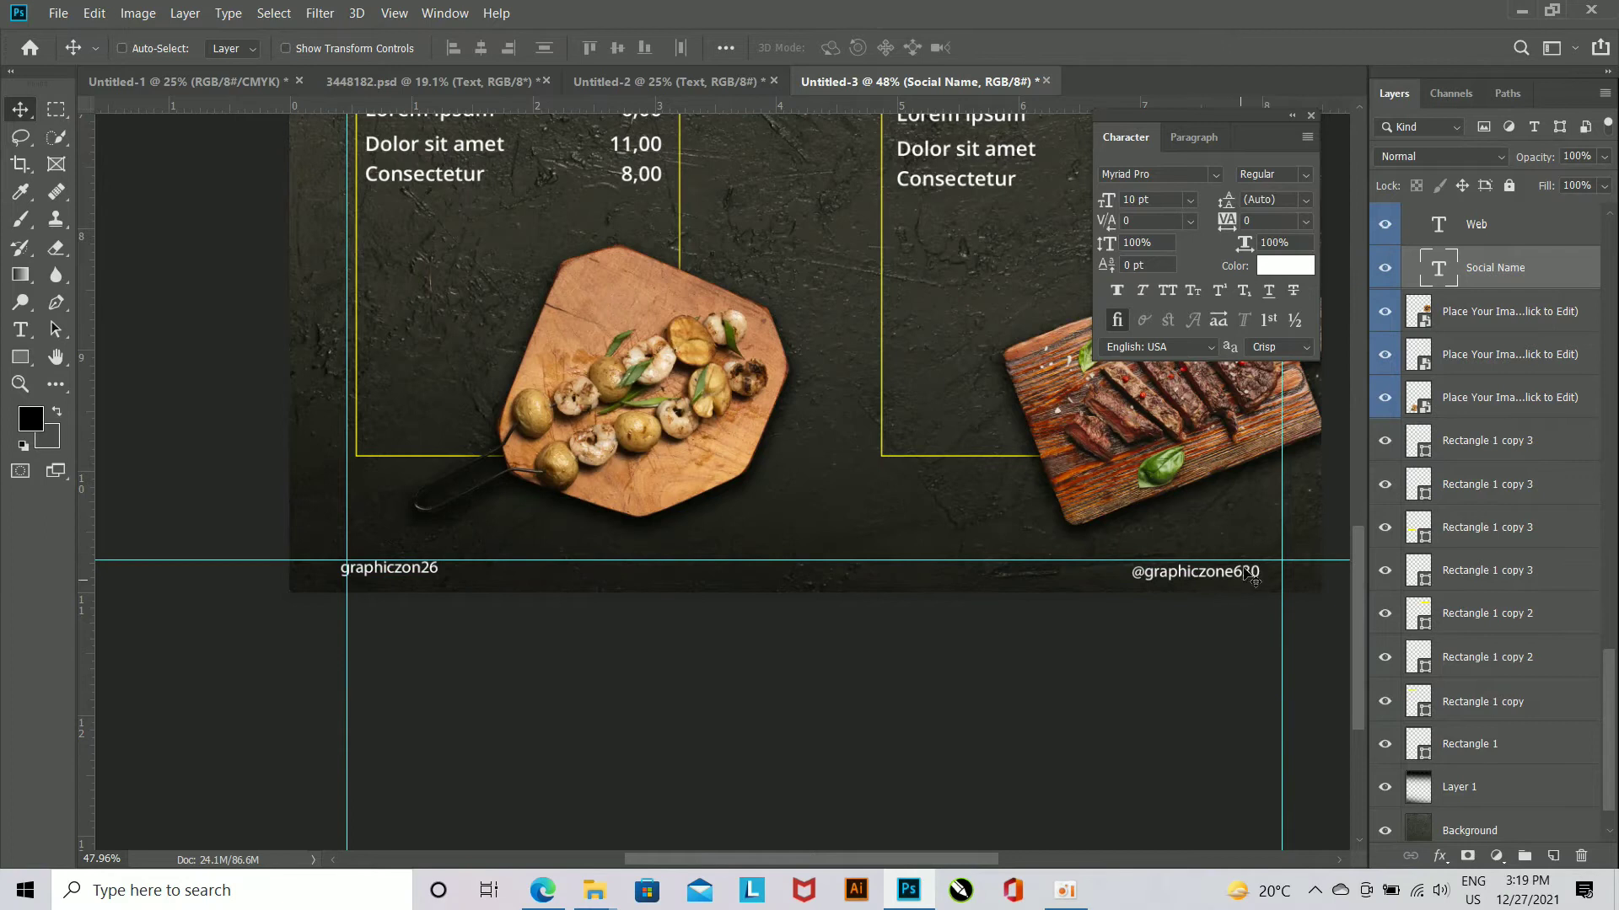
pyautogui.moveTo(1234, 571); pyautogui.dragTo(1268, 573)
pyautogui.hotkey('shift', 'Left')
pyautogui.hotkey('shift', 'Left')
pyautogui.hotkey('shift', 'Left')
pyautogui.hotkey('shift', 'Left')
pyautogui.hotkey('shift', 'Left')
pyautogui.hotkey('shift', 'Left')
pyautogui.hotkey('shift', 'Down')
pyautogui.hotkey('shift', 'Left')
pyautogui.hotkey('shift', 'Down')
pyautogui.hotkey('ctrl', 'z')
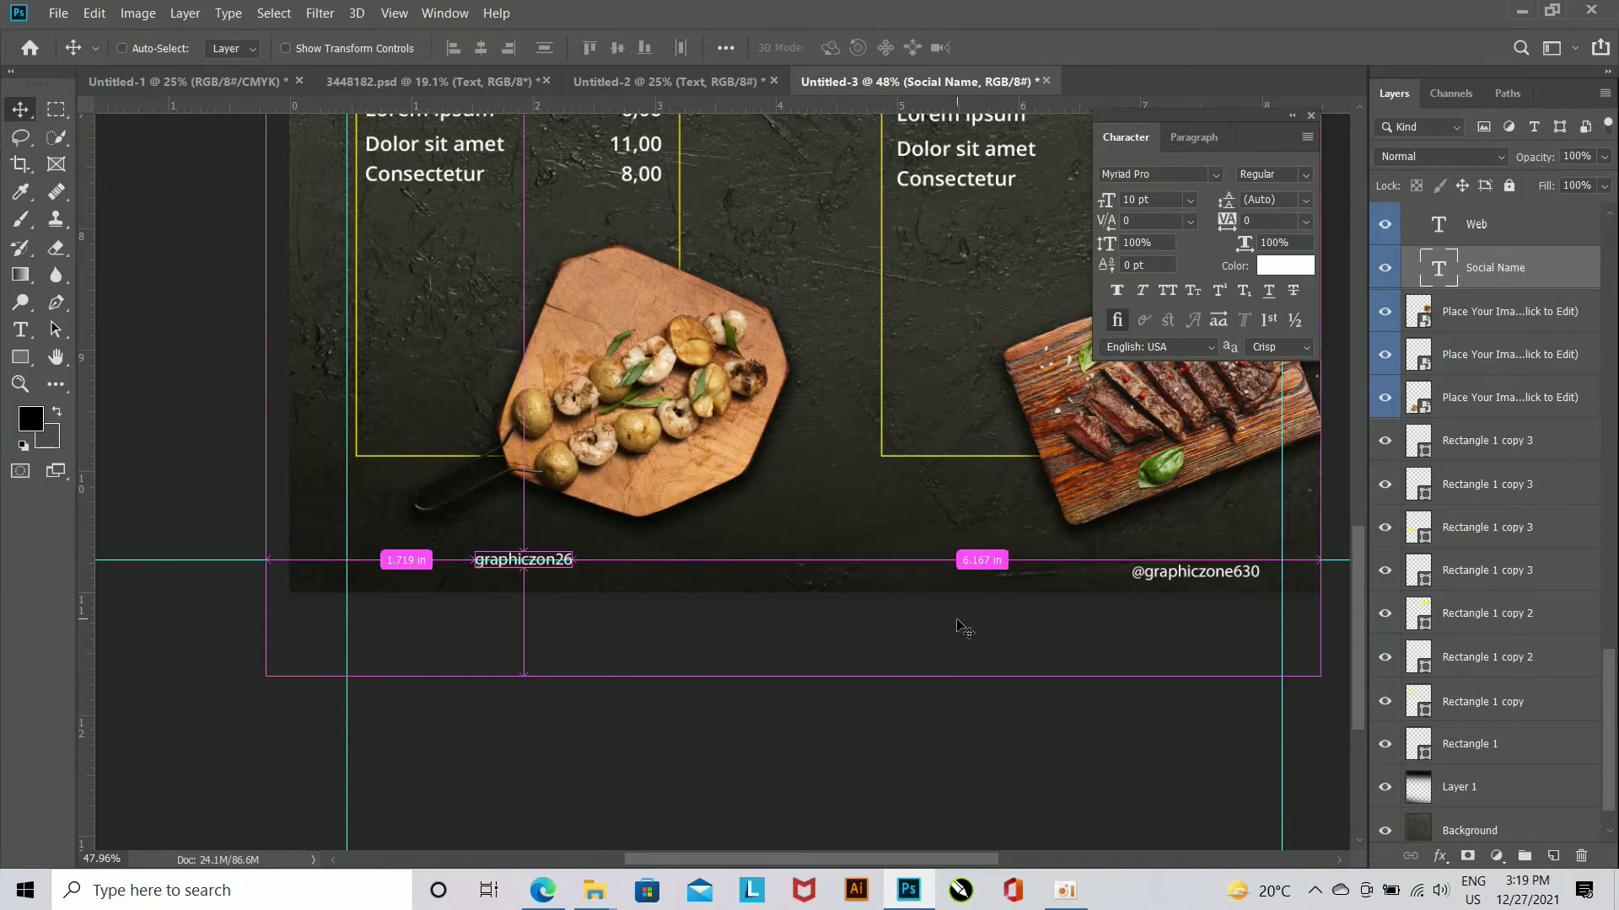
pyautogui.moveTo(556, 570); pyautogui.dragTo(427, 573)
pyautogui.moveTo(1189, 573); pyautogui.dragTo(1224, 572)
pyautogui.hotkey('ctrl', '-')
pyautogui.hotkey('ctrl', '-')
pyautogui.hotkey('ctrl', '-')
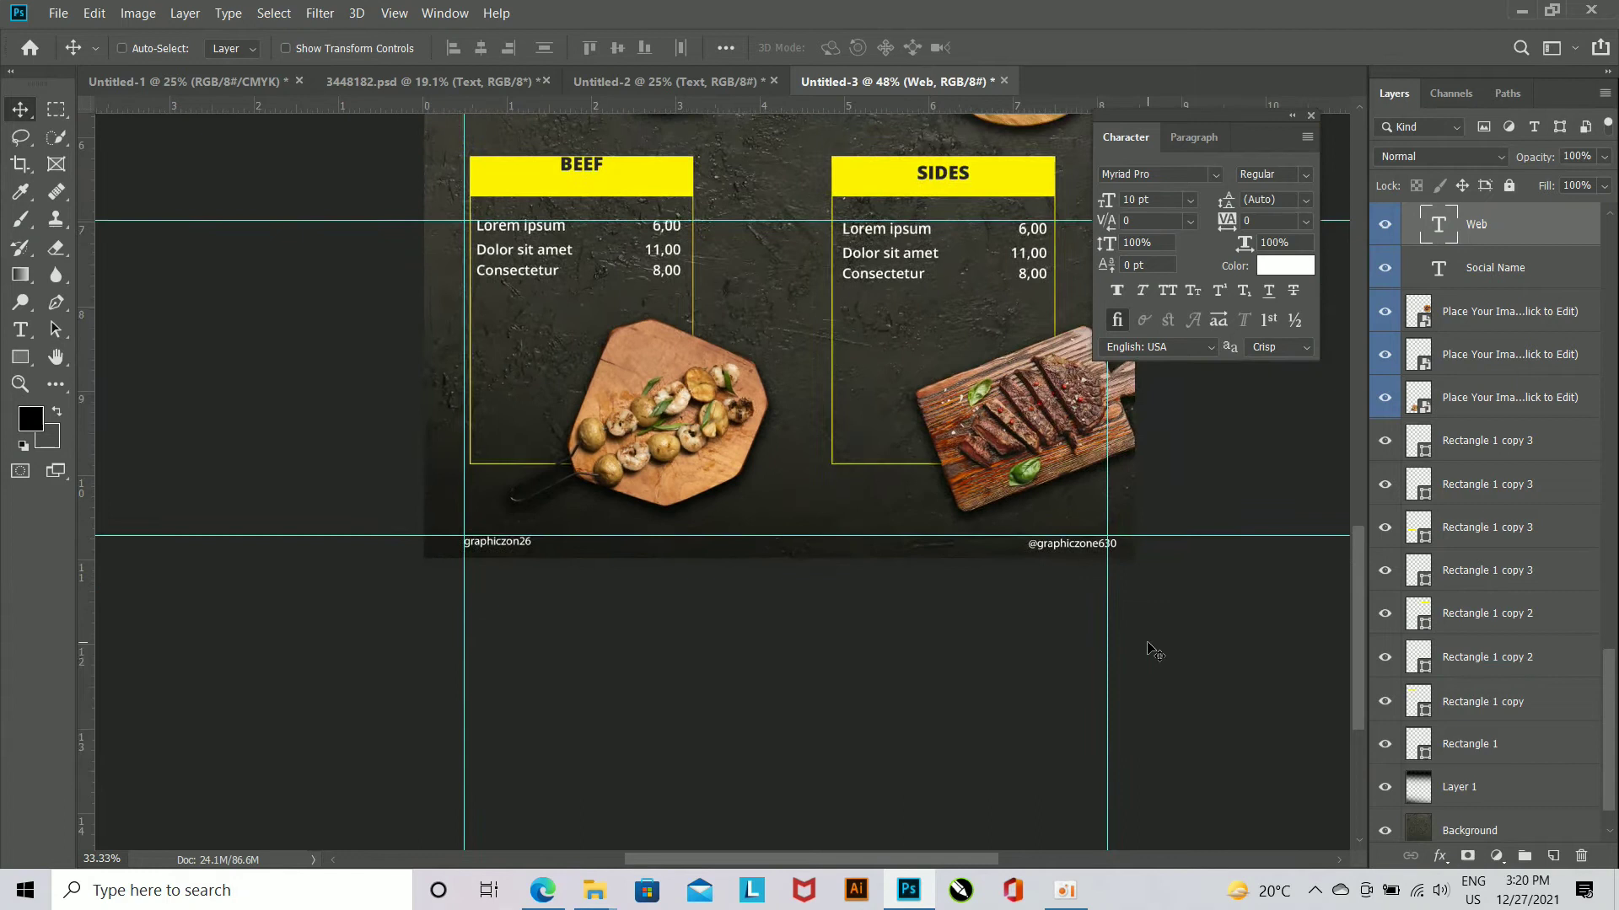
pyautogui.hotkey('ctrl', '+')
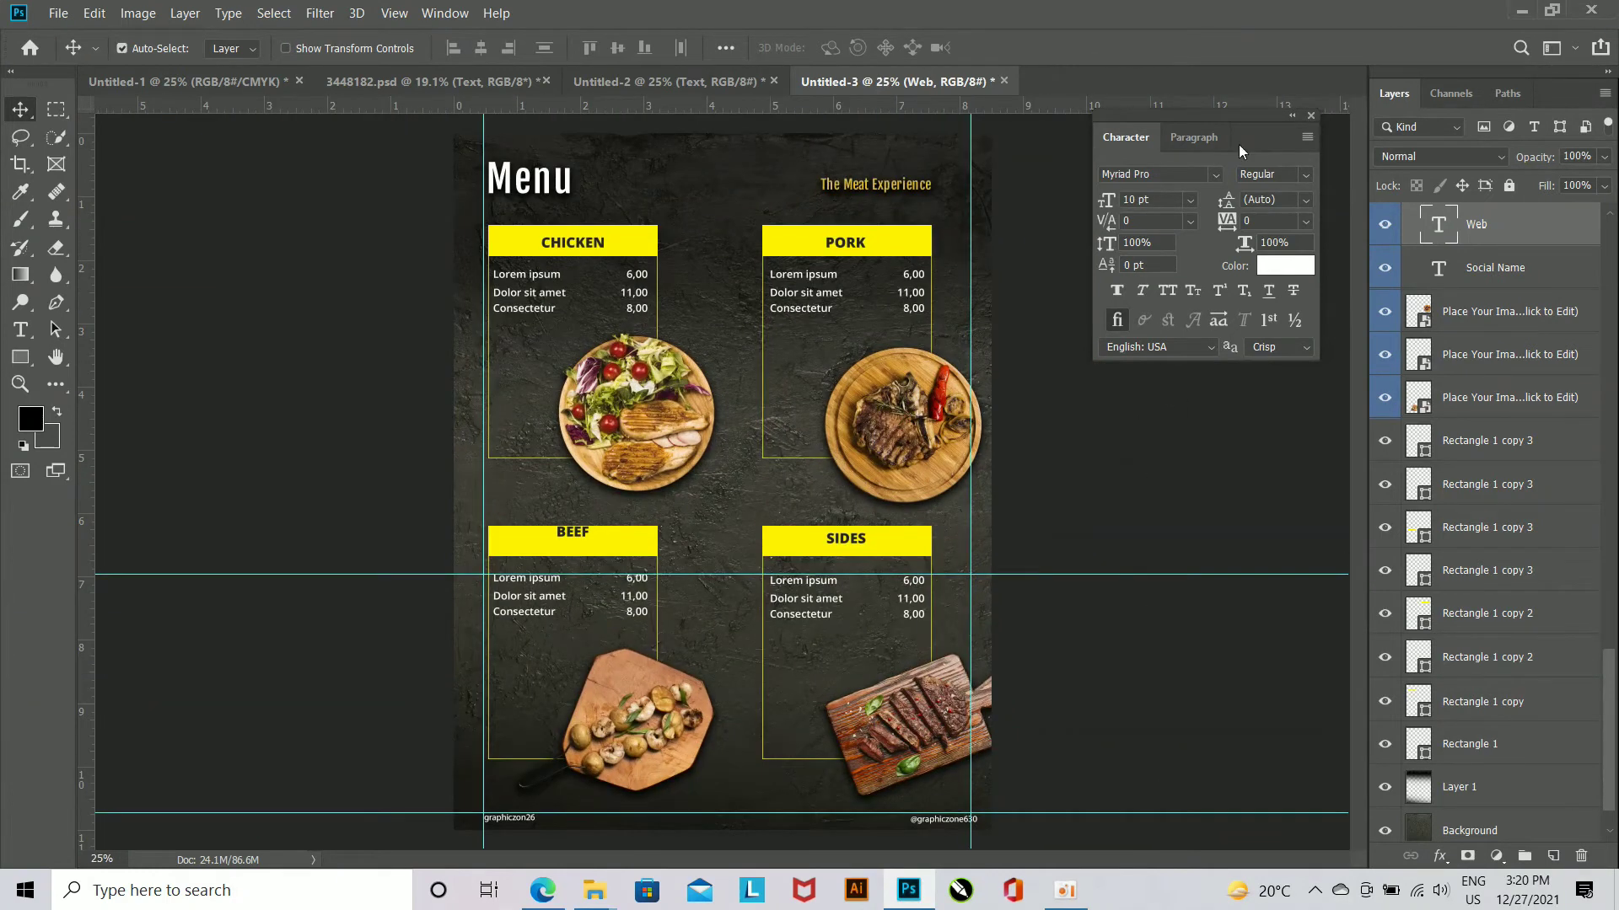
# - Fill the Untitled-2 document's background with black and bring its Grill House logo into the Untitled-3 menu's upper right area
pyautogui.click(722, 82)
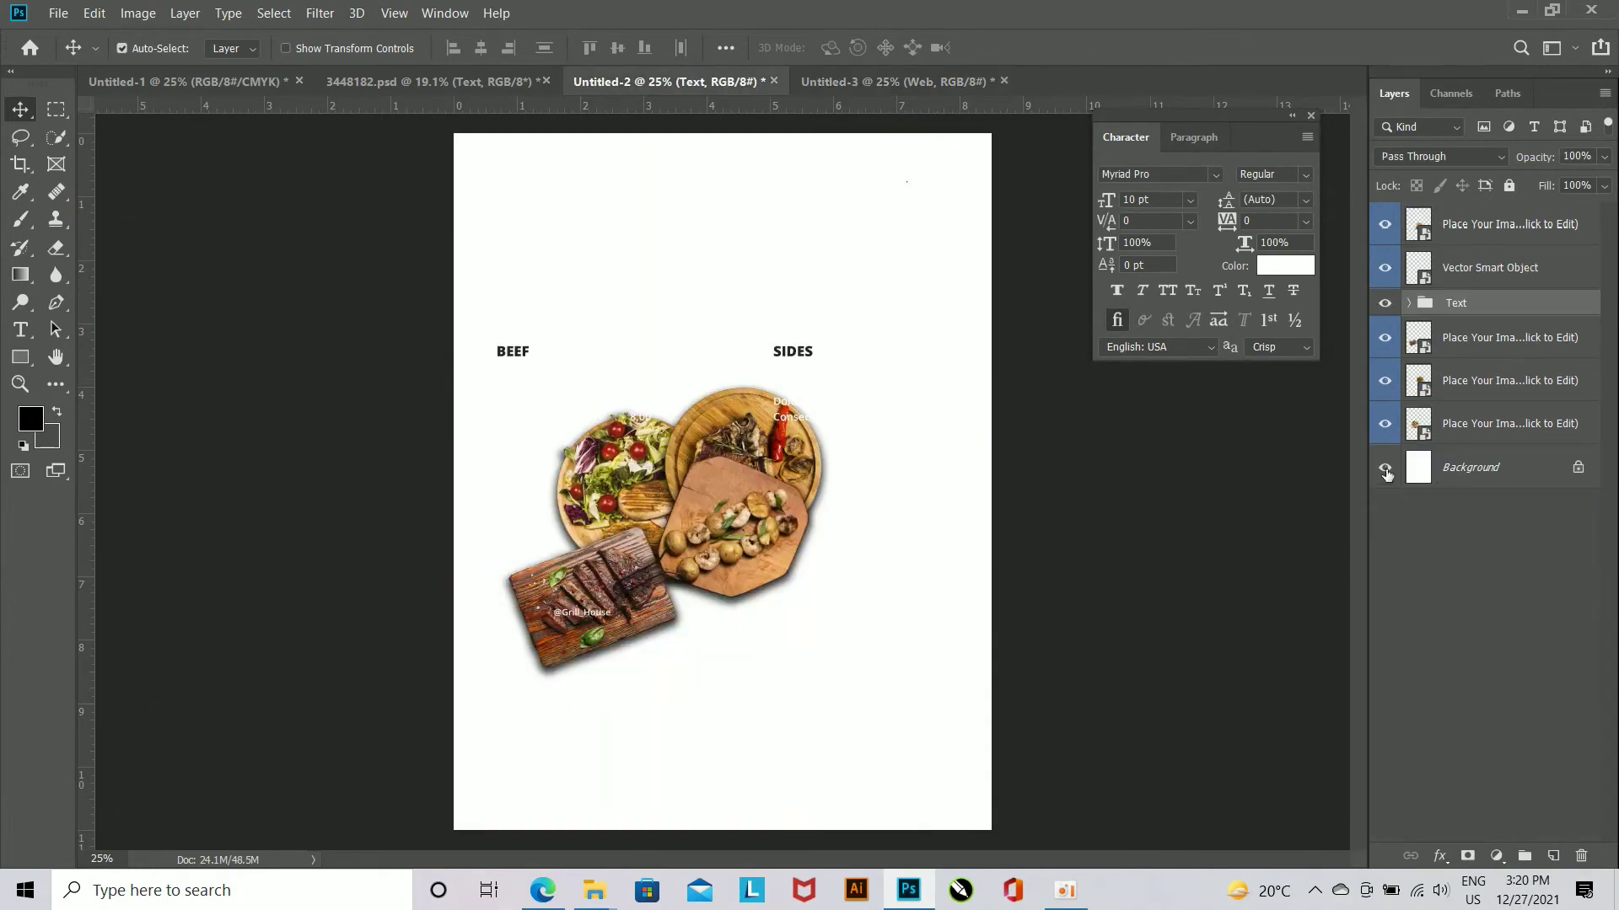
pyautogui.click(1464, 471)
pyautogui.hotkey('alt', 'BackSpace')
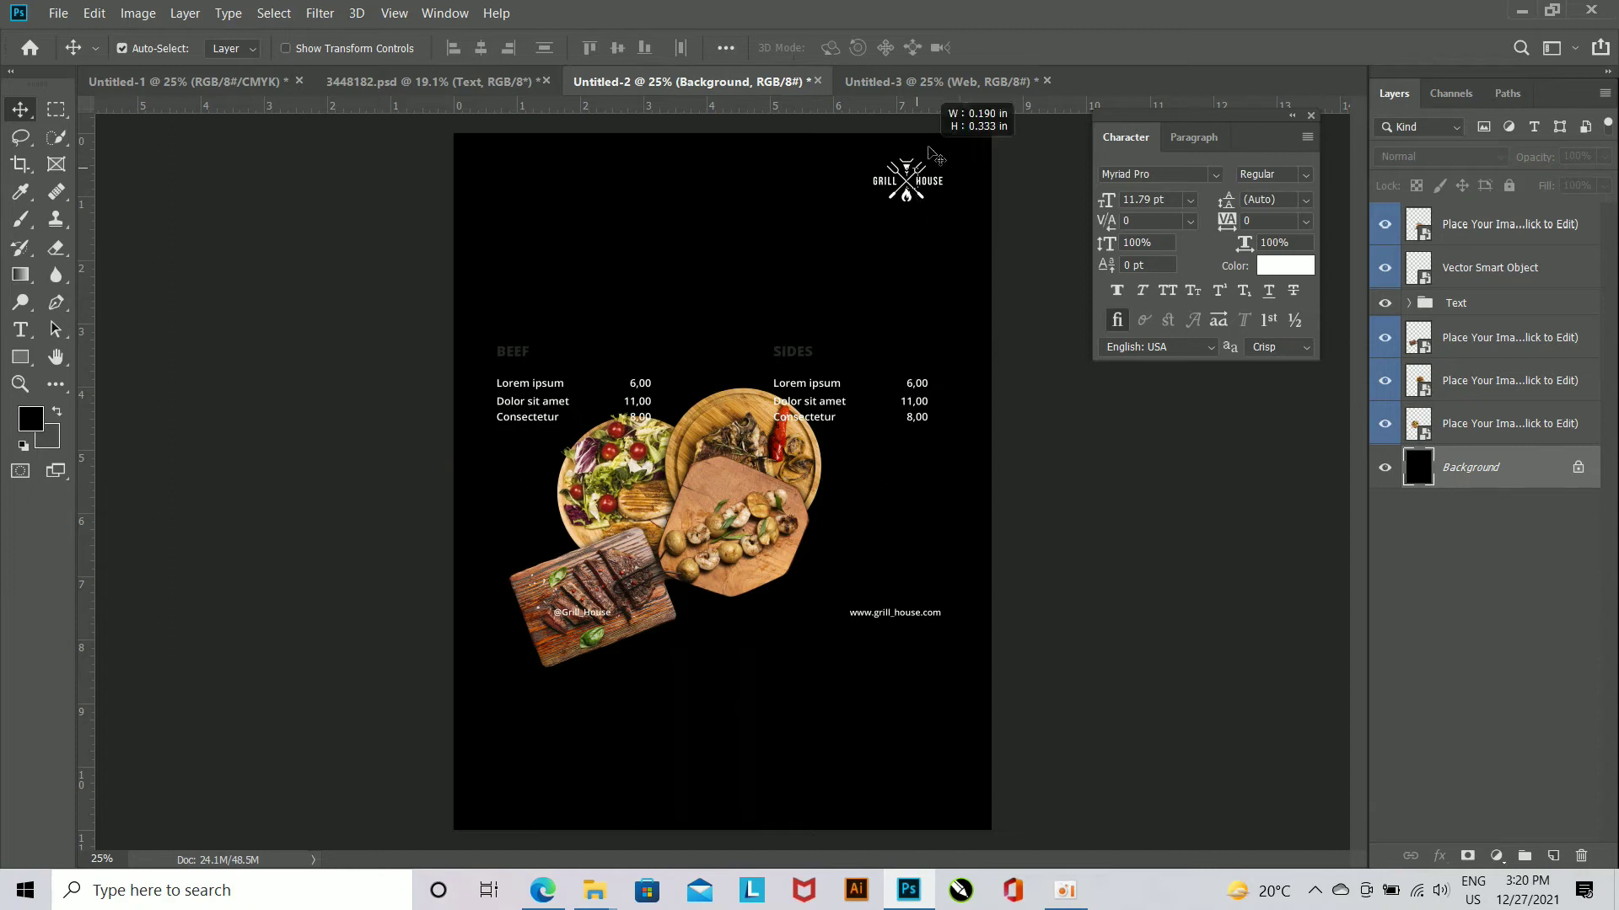
pyautogui.click(930, 164)
pyautogui.moveTo(930, 187); pyautogui.dragTo(754, 207)
# - Move the "Menu" title to the page's top middle above the subtitle, and shift the logo right towards the right guide
pyautogui.moveTo(569, 184); pyautogui.dragTo(753, 174)
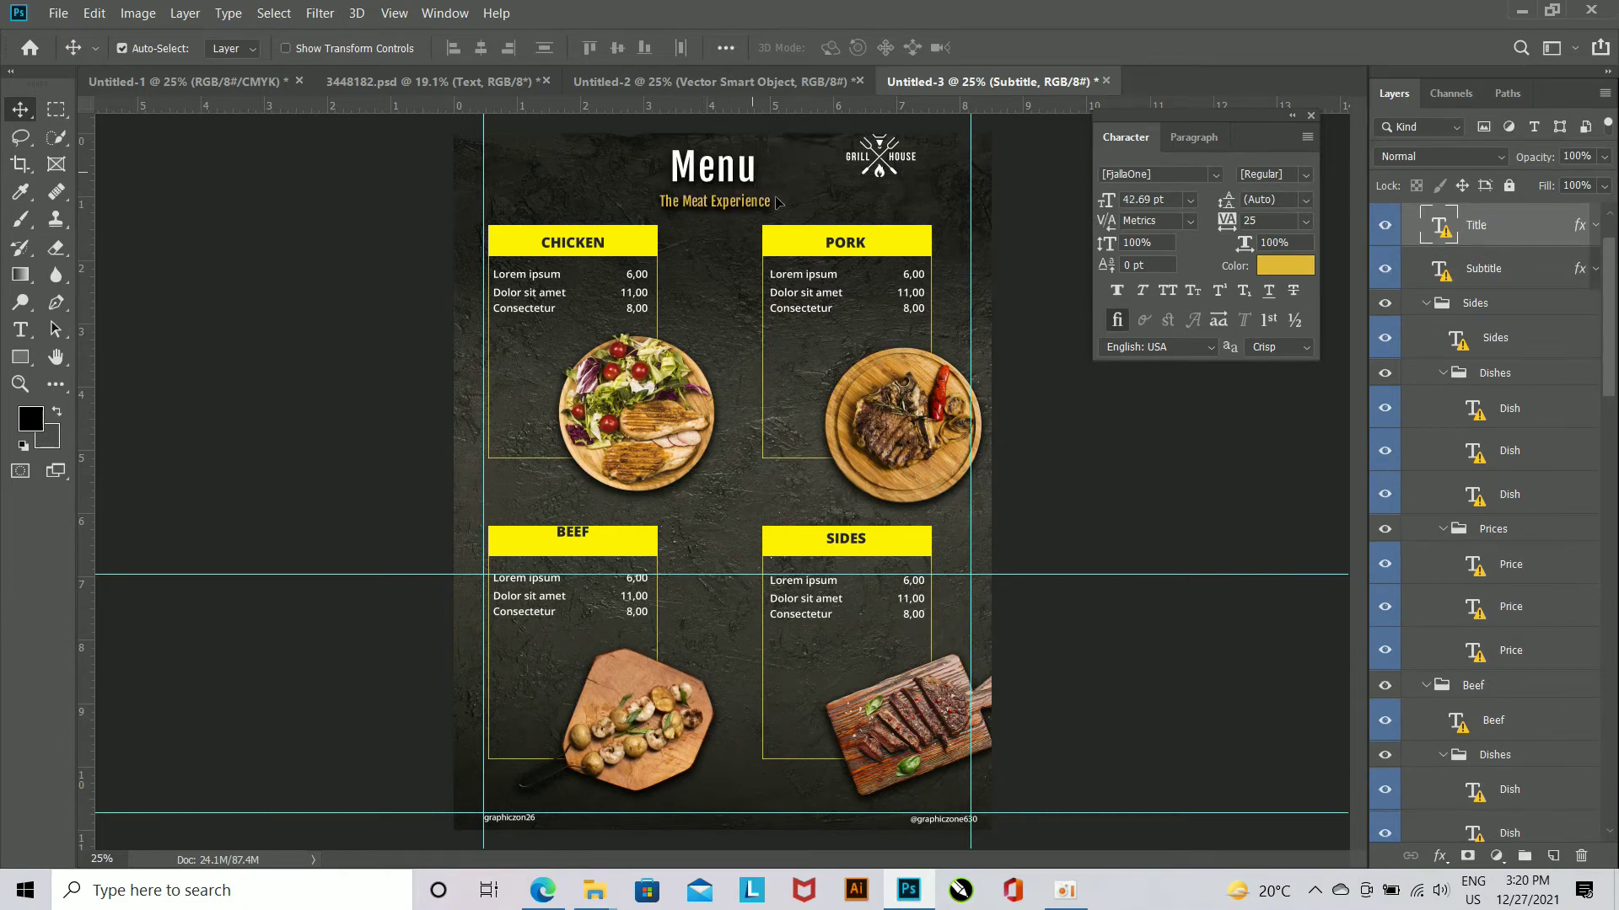
pyautogui.click(904, 172)
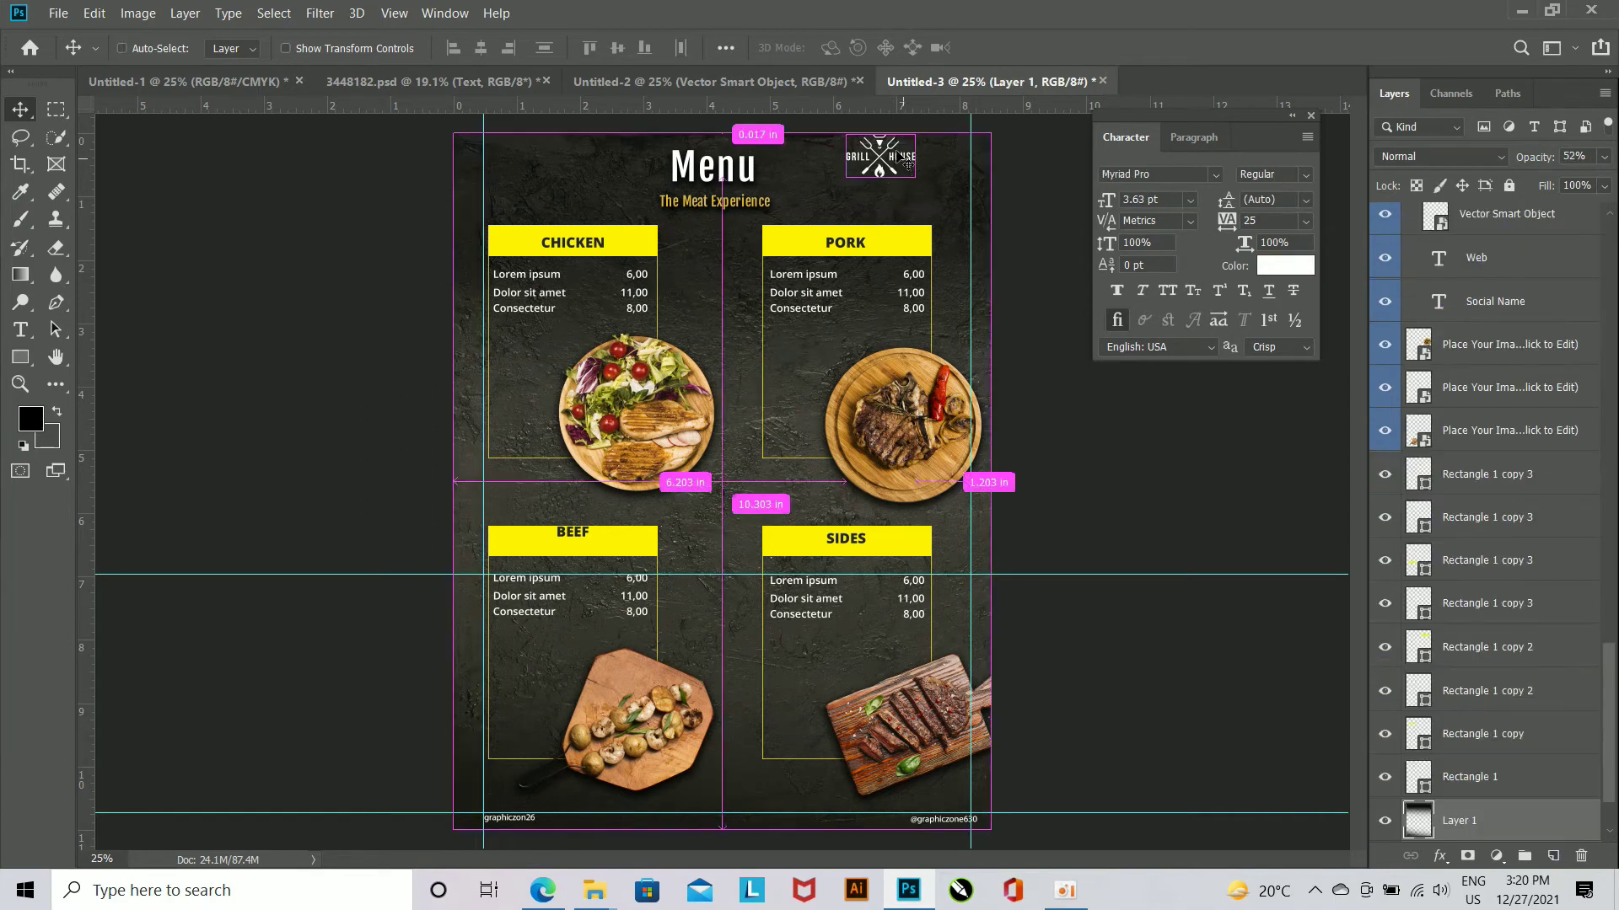
pyautogui.moveTo(906, 162); pyautogui.dragTo(976, 171)
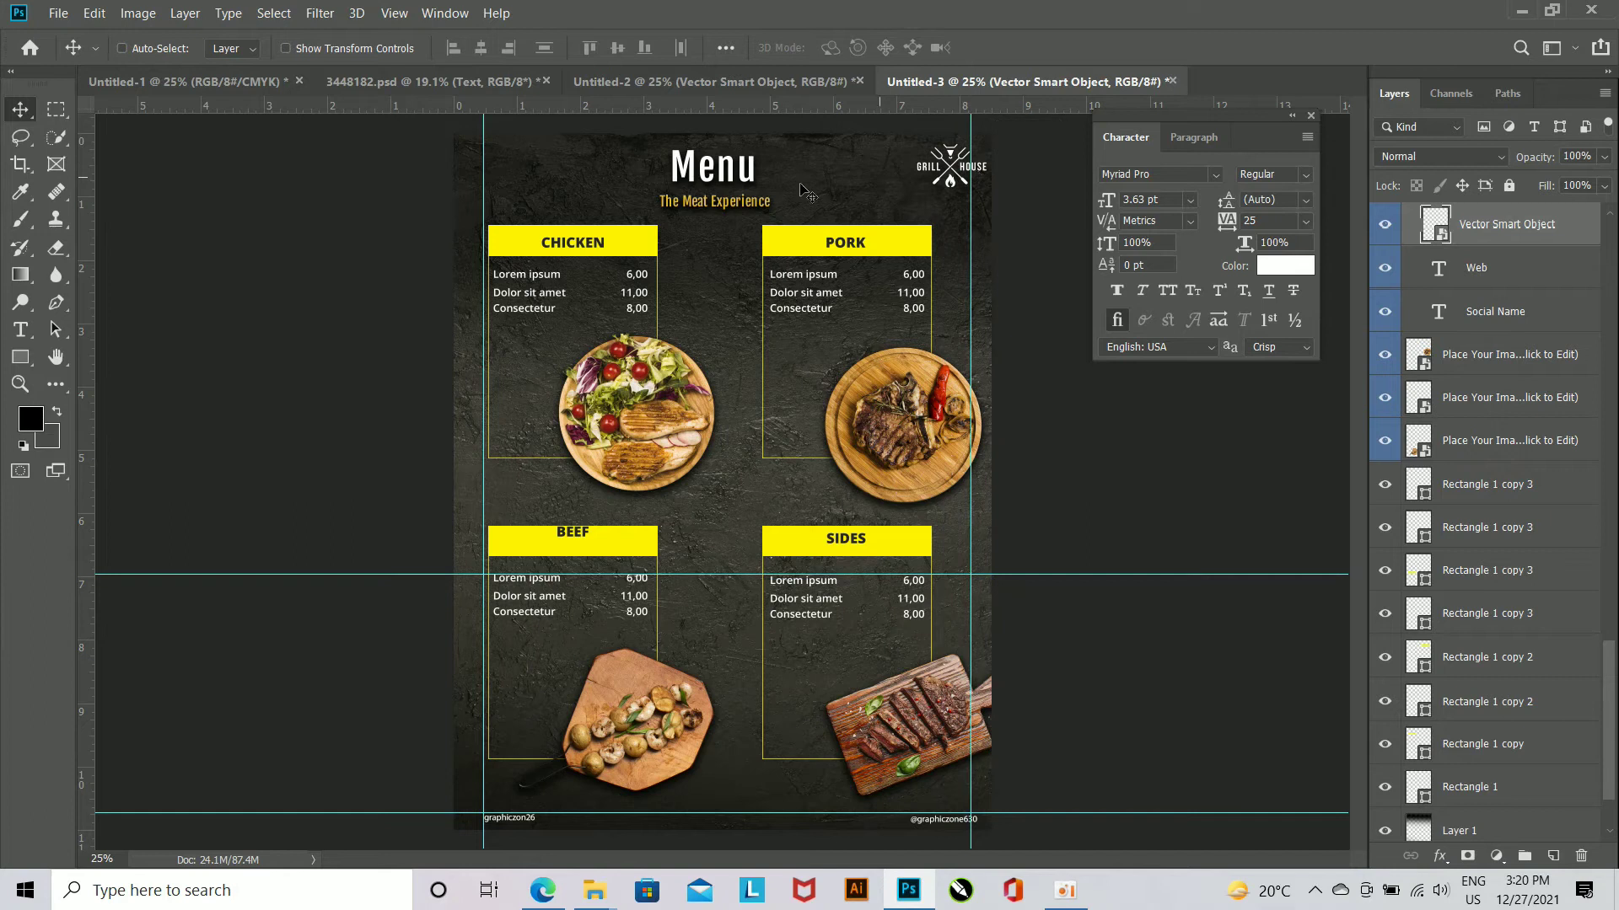
# - Centre the "Menu" title and "The Meat Experience" subtitle horizontally on the page and raise the subtitle slightly towards the title
pyautogui.click(753, 177)
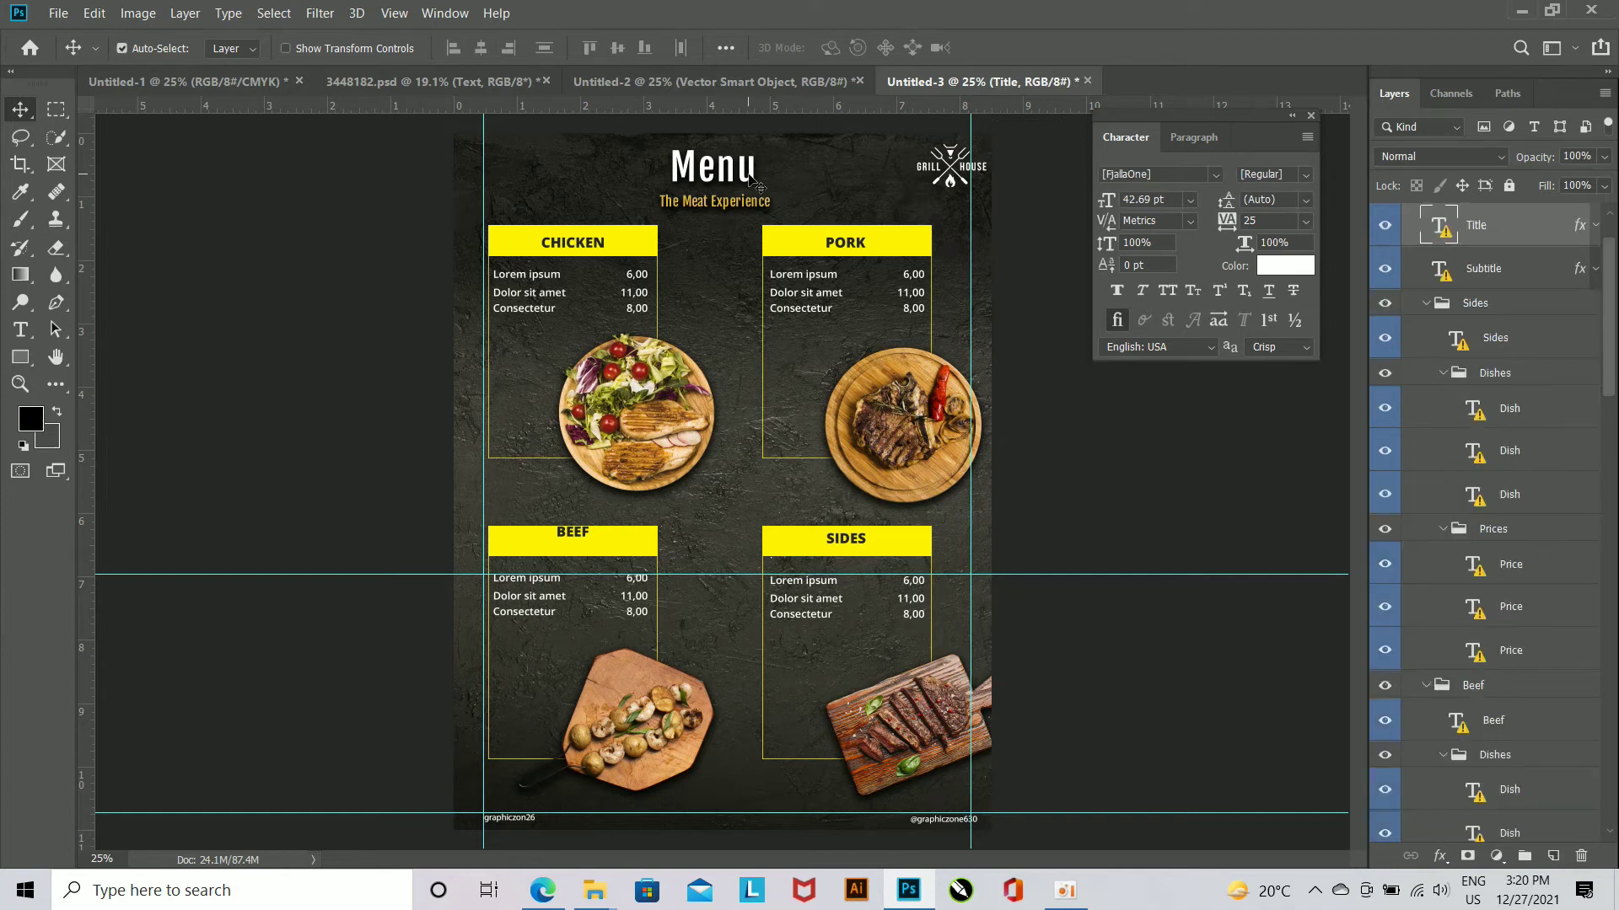
pyautogui.keyDown('shift'); pyautogui.click(740, 134); pyautogui.keyUp('shift')
pyautogui.click(480, 48)
pyautogui.click(761, 212)
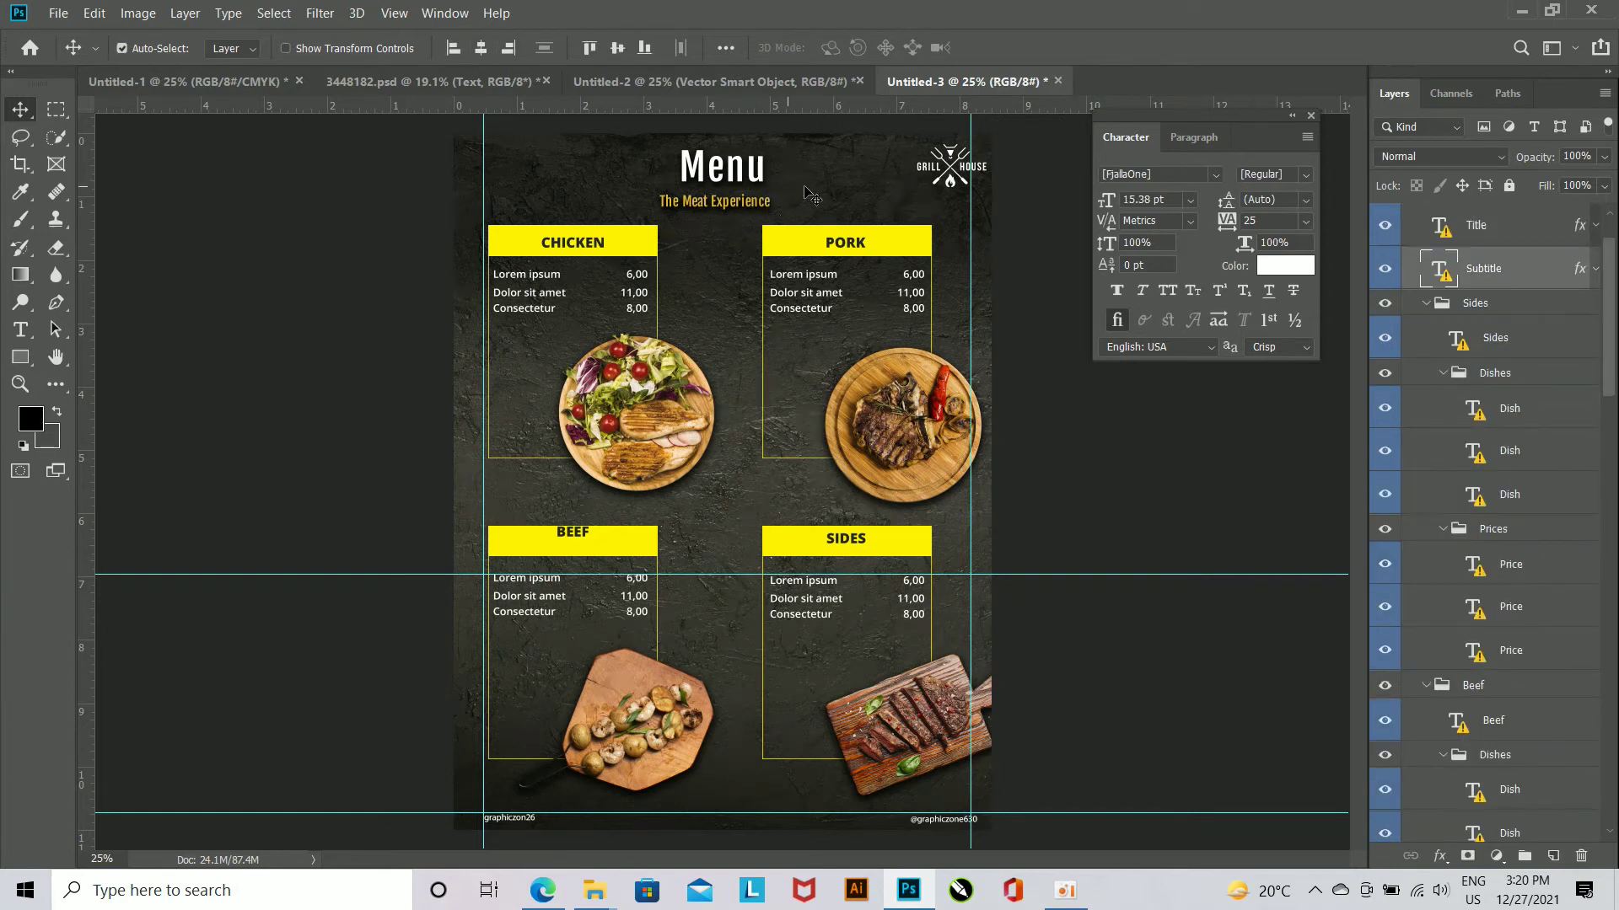
pyautogui.click(480, 48)
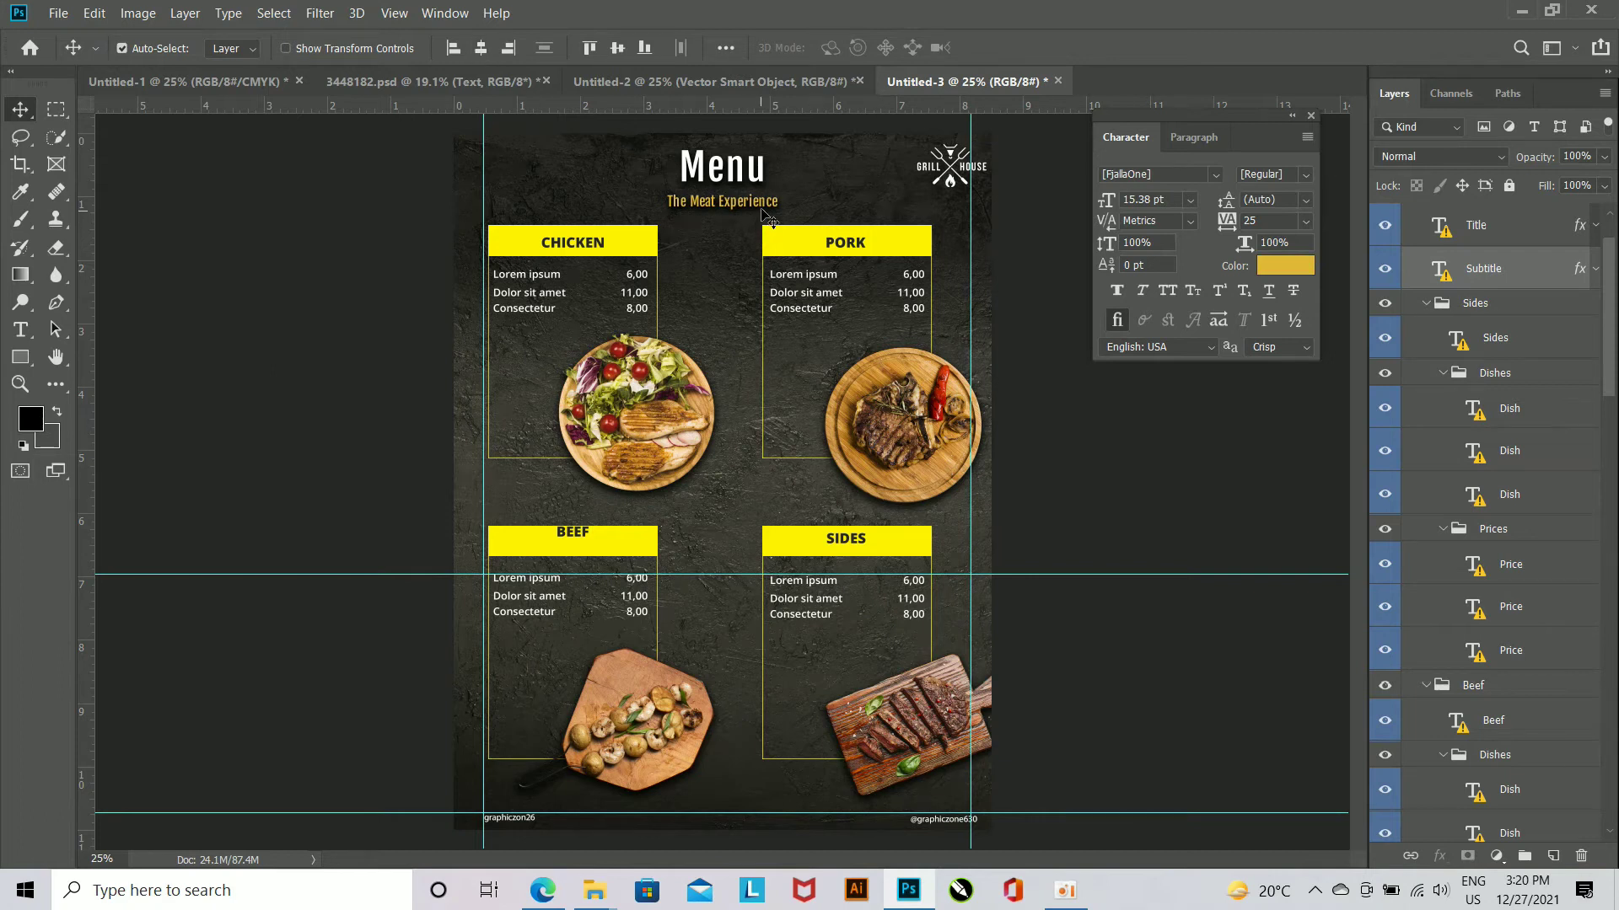
pyautogui.moveTo(733, 217); pyautogui.dragTo(733, 213)
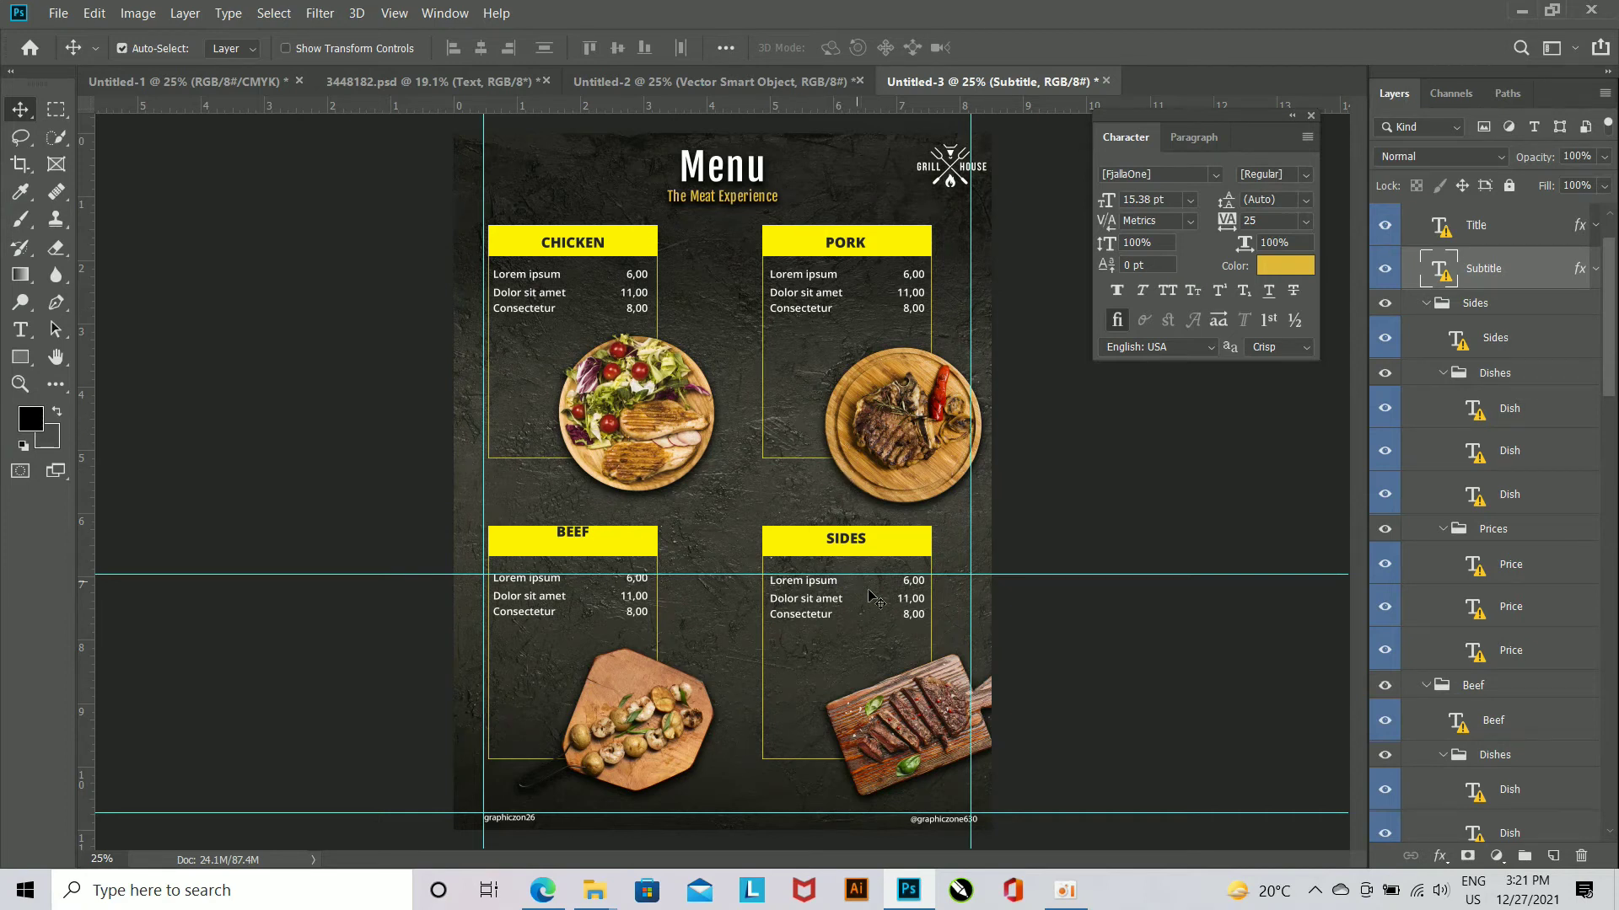
# - Set the opacity of the shading layer, Layer 1, to 60%
pyautogui.scroll(-10, 1503, 740)
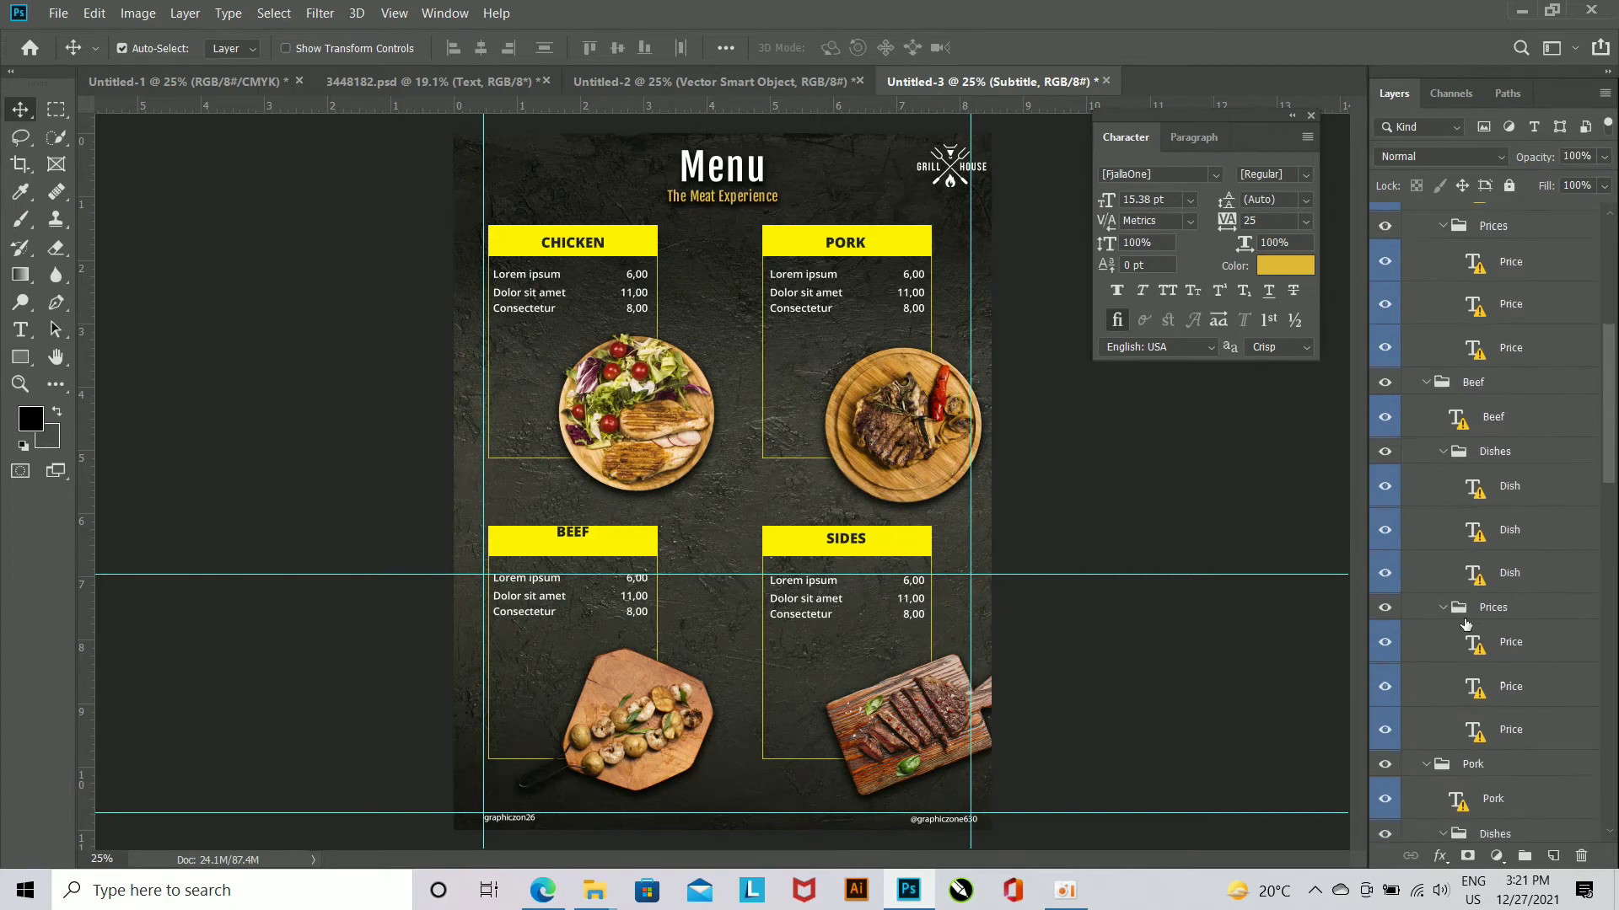
pyautogui.click(1503, 735)
pyautogui.click(1545, 161)
pyautogui.click(20, 109)
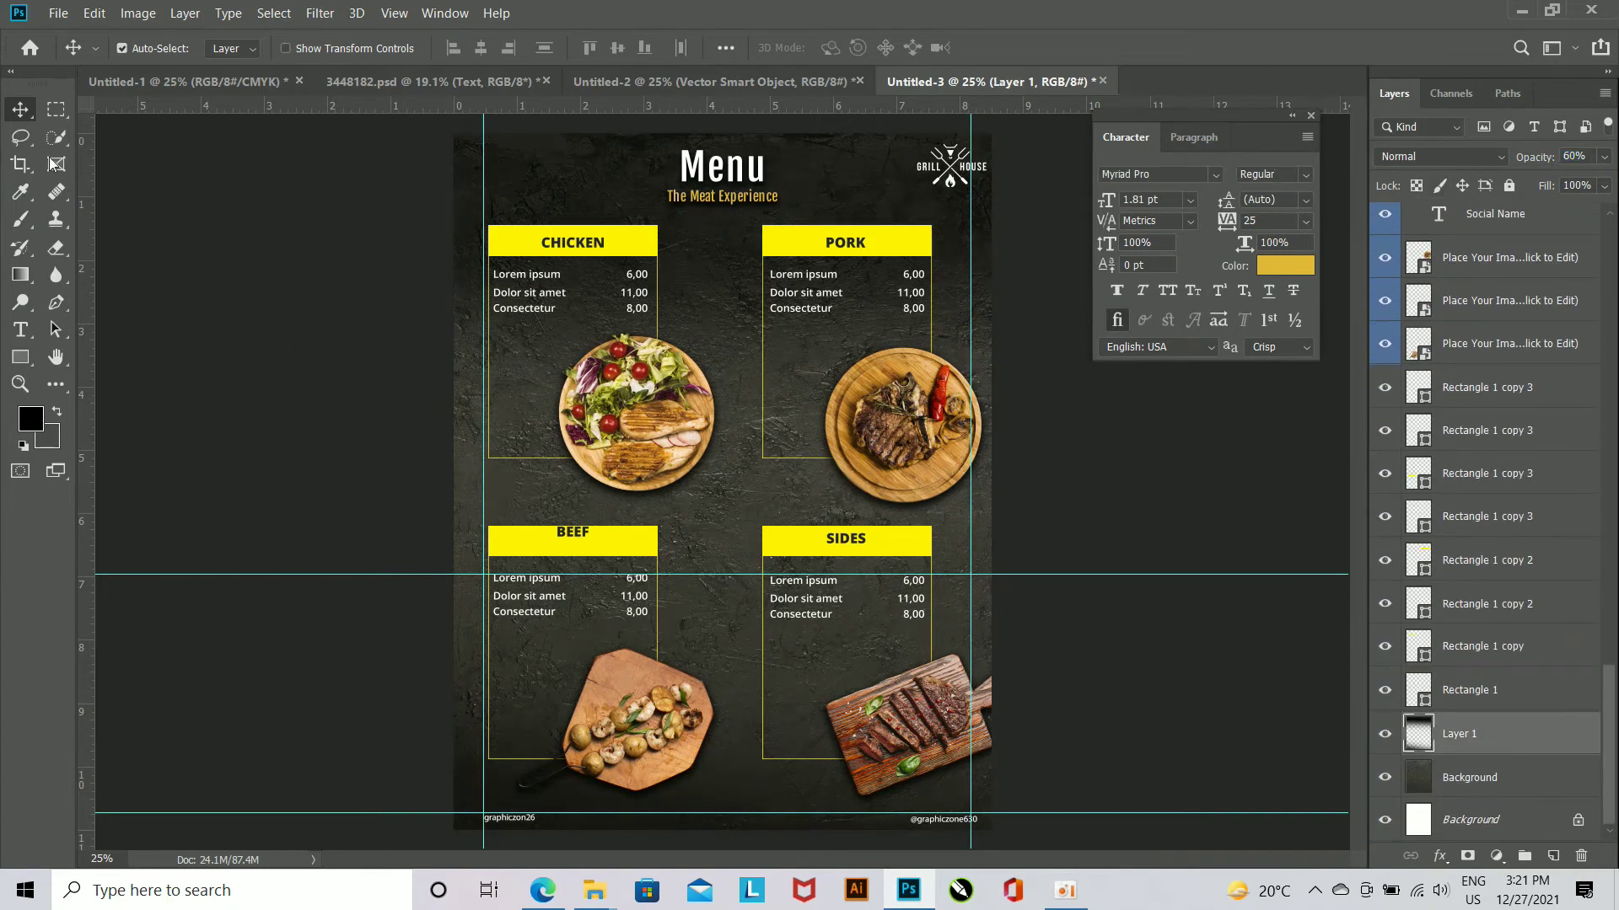
# - Add a horizontal guide across the lower header bars and move the "BEEF" heading down to line up with "SIDES"
pyautogui.click(634, 250)
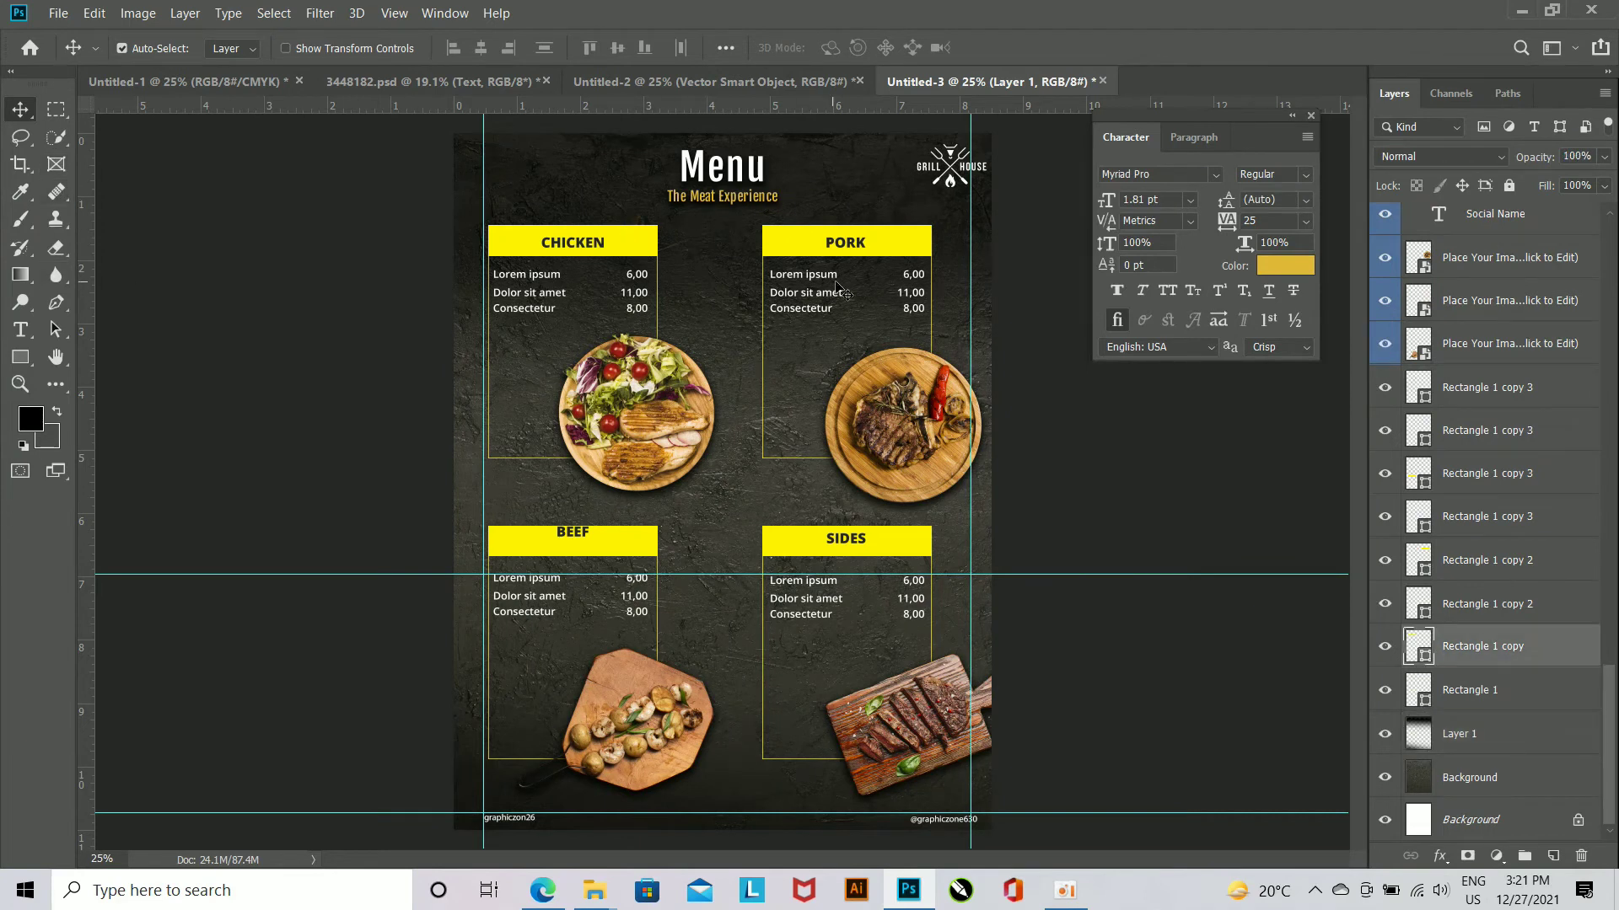
pyautogui.keyDown('shift'); pyautogui.click(634, 556); pyautogui.keyUp('shift')
pyautogui.click(388, 570)
pyautogui.moveTo(713, 107); pyautogui.dragTo(805, 546)
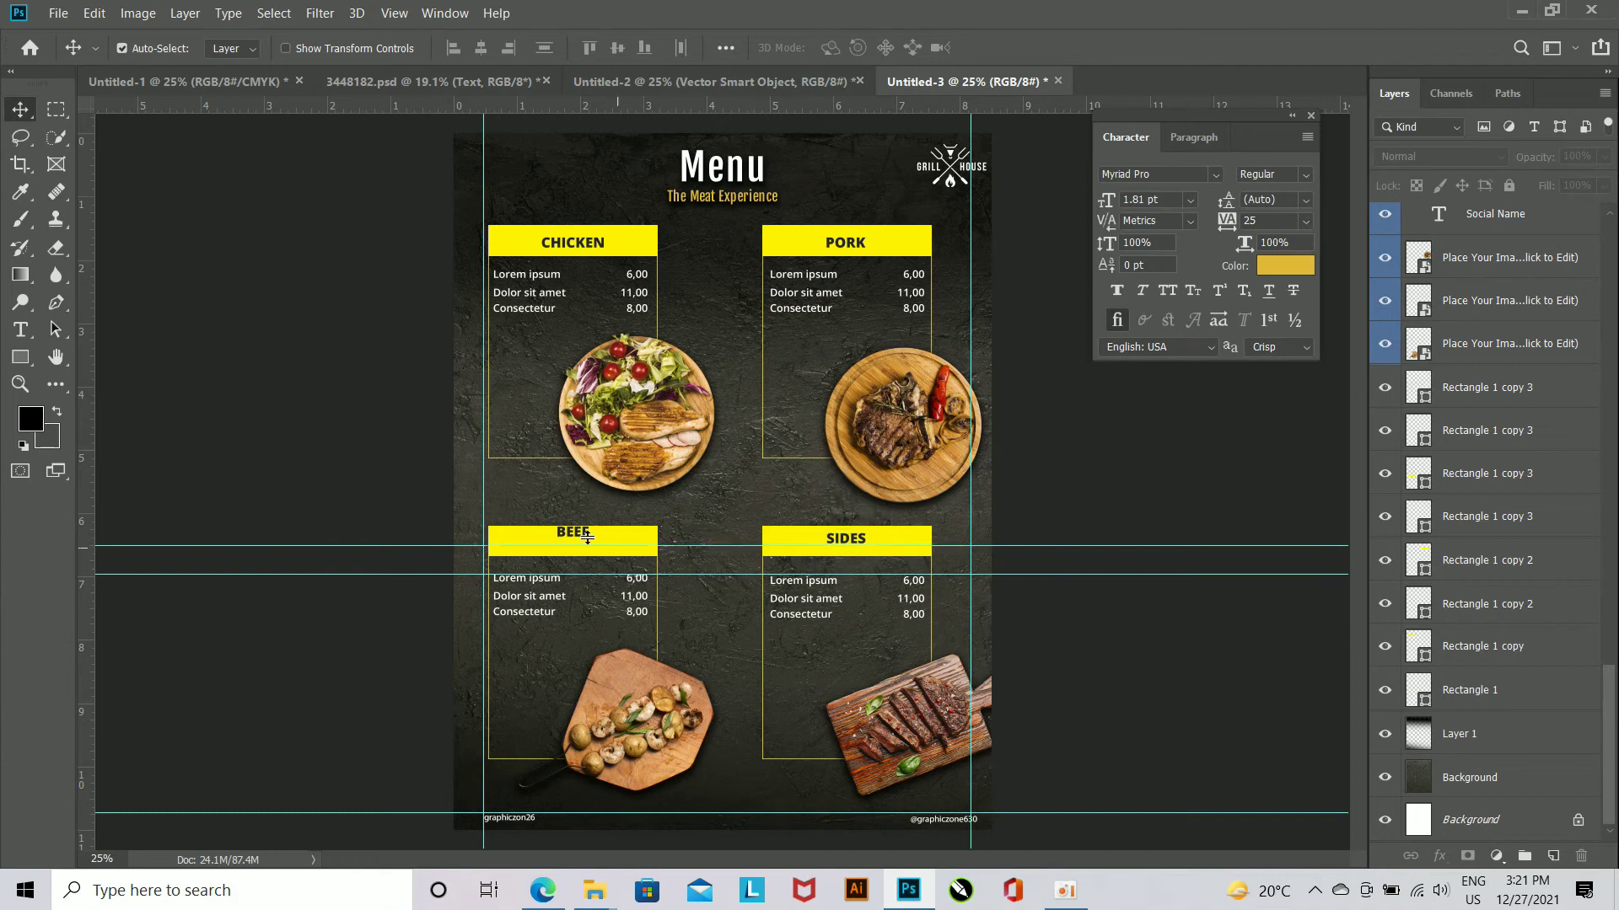
pyautogui.click(577, 538)
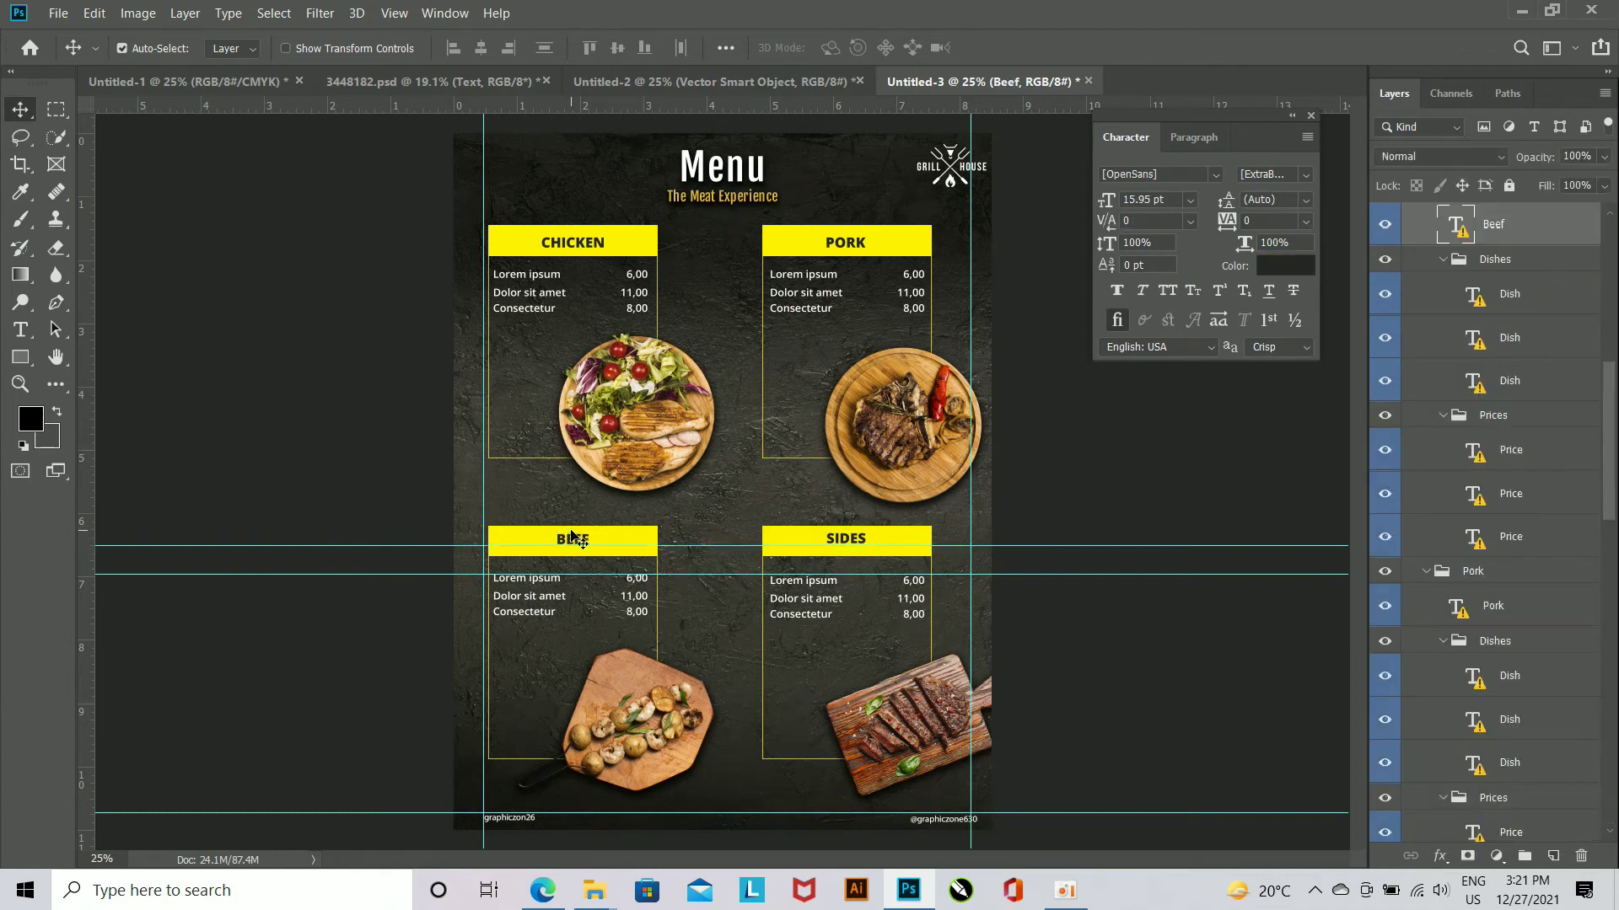
pyautogui.click(199, 421)
# - Select the four yellow header bars, remove their stroke and change their fill to red
pyautogui.click(772, 266)
pyautogui.keyDown('shift'); pyautogui.click(811, 543); pyautogui.keyUp('shift')
pyautogui.keyDown('shift'); pyautogui.click(811, 548); pyautogui.keyUp('shift')
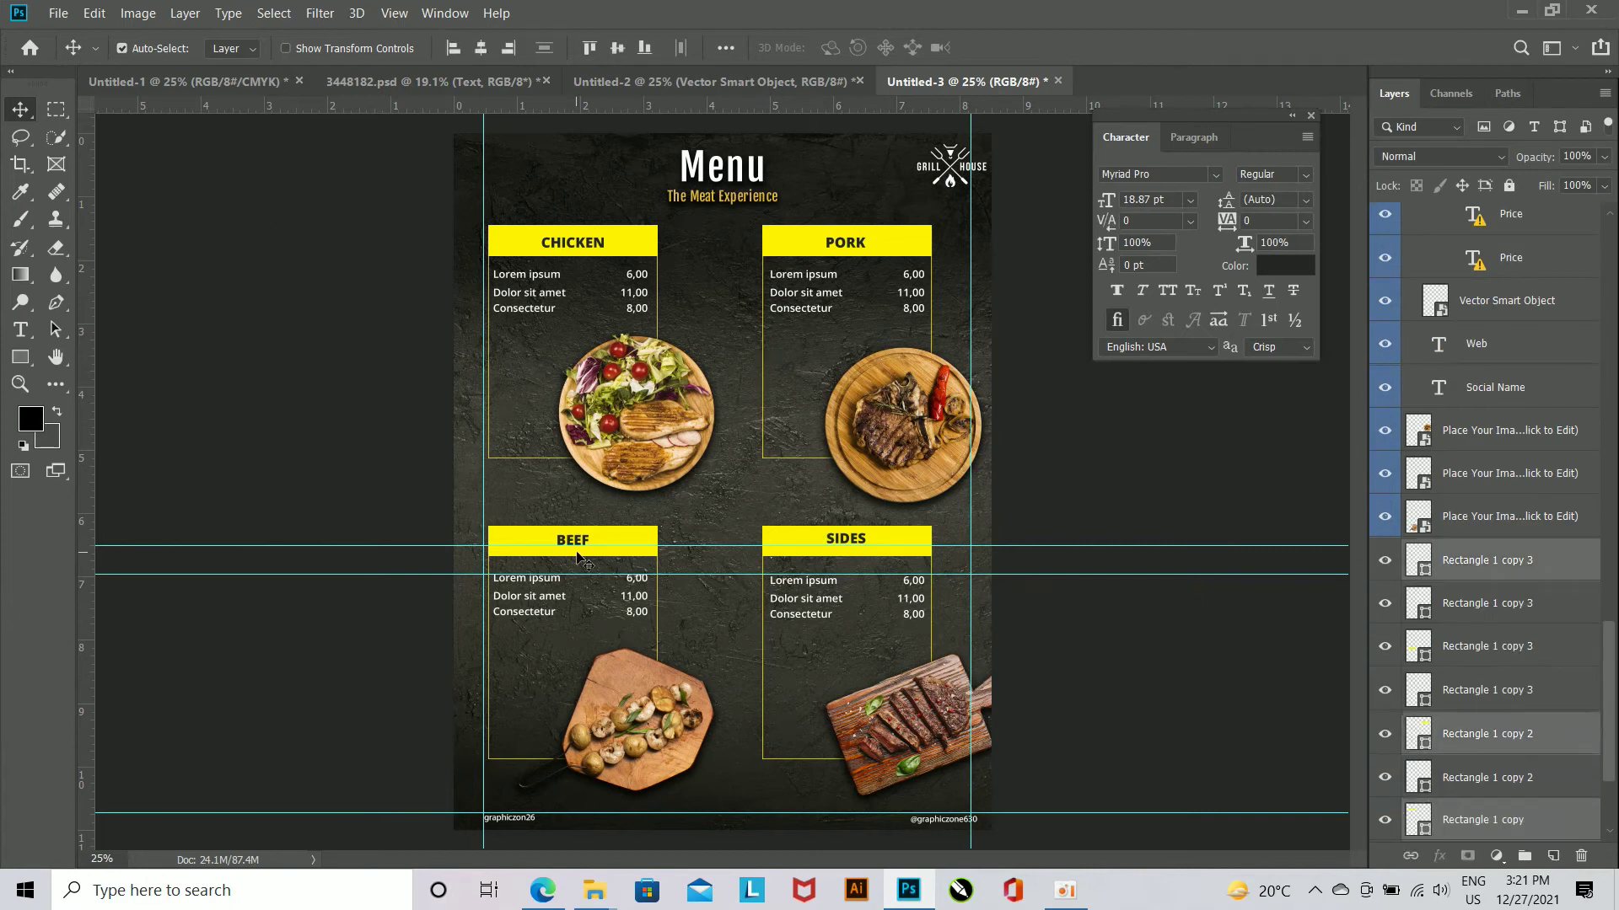
pyautogui.click(20, 358)
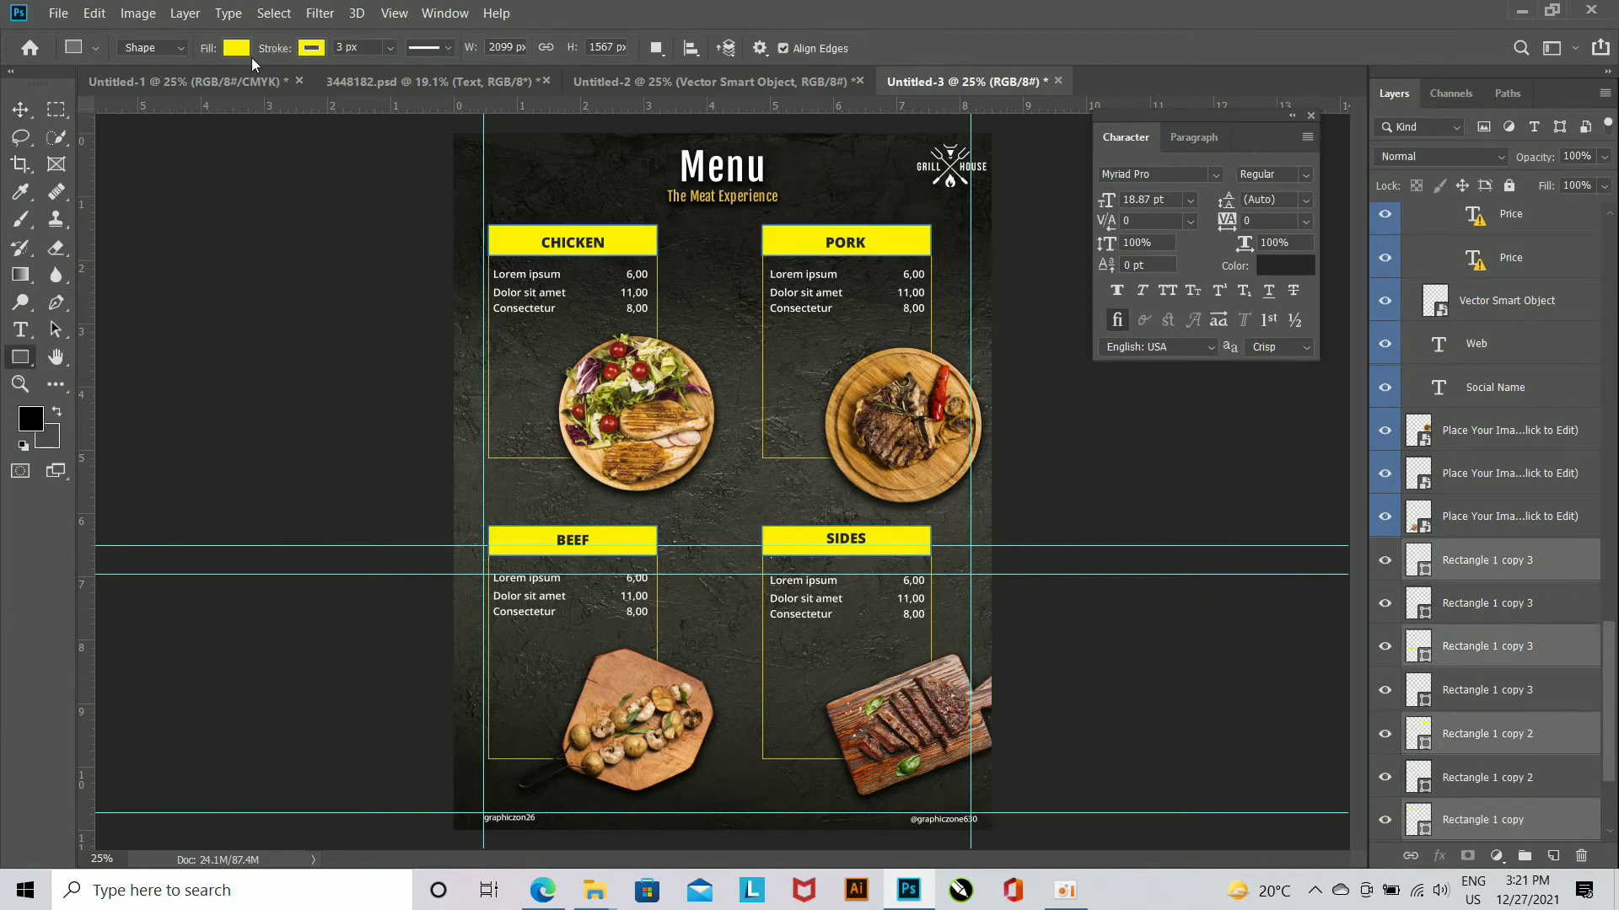
pyautogui.click(312, 53)
pyautogui.click(242, 47)
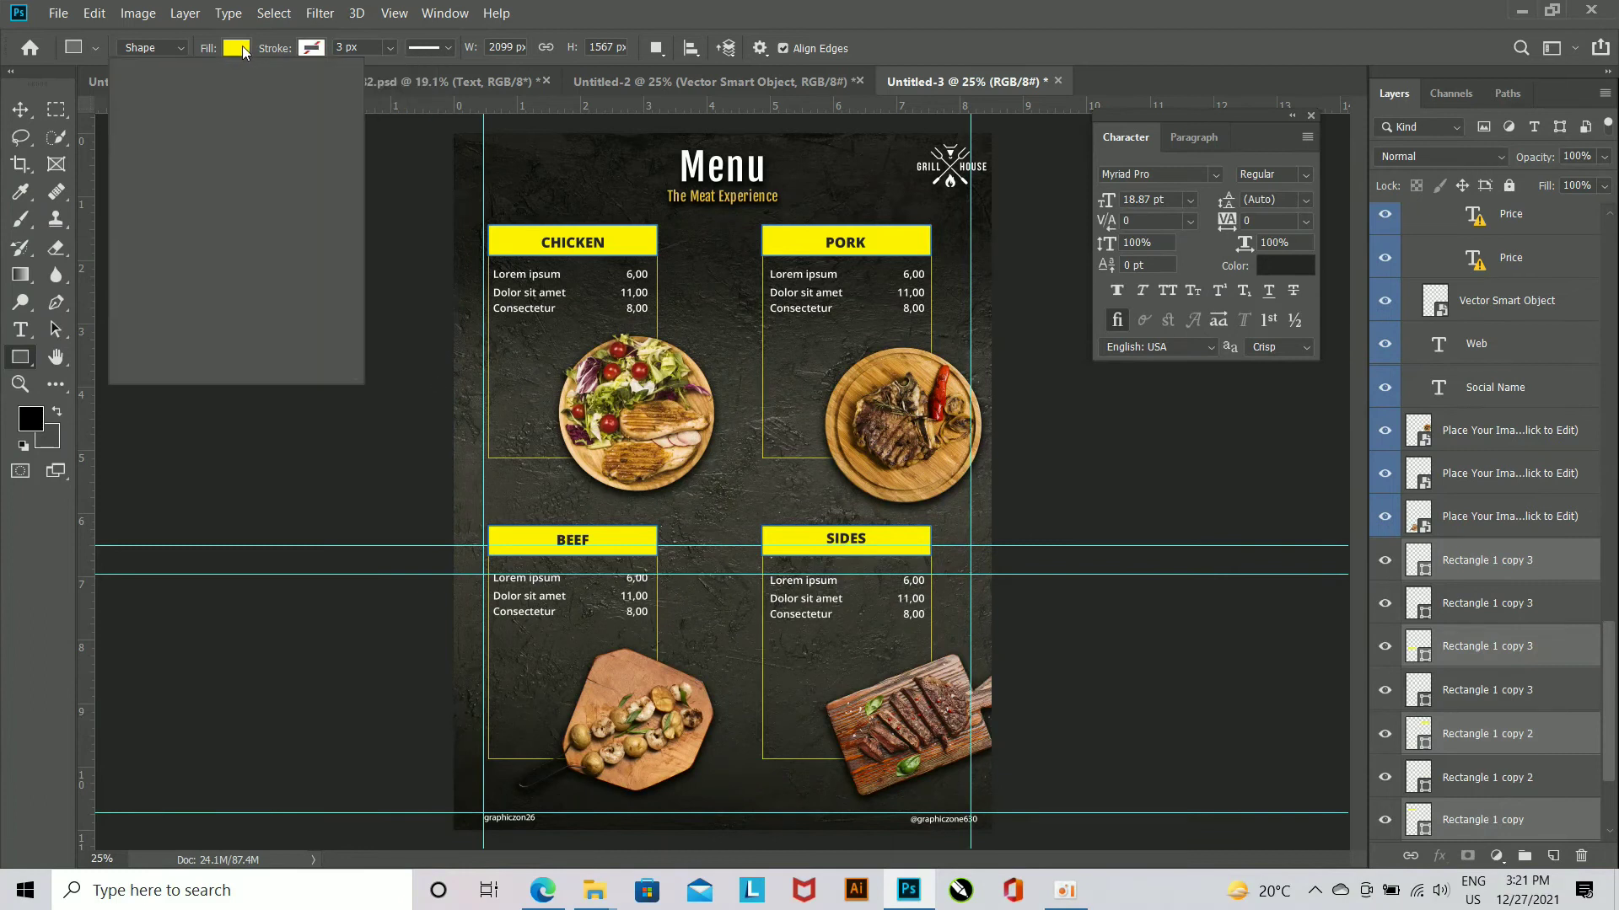
pyautogui.click(241, 47)
pyautogui.click(209, 200)
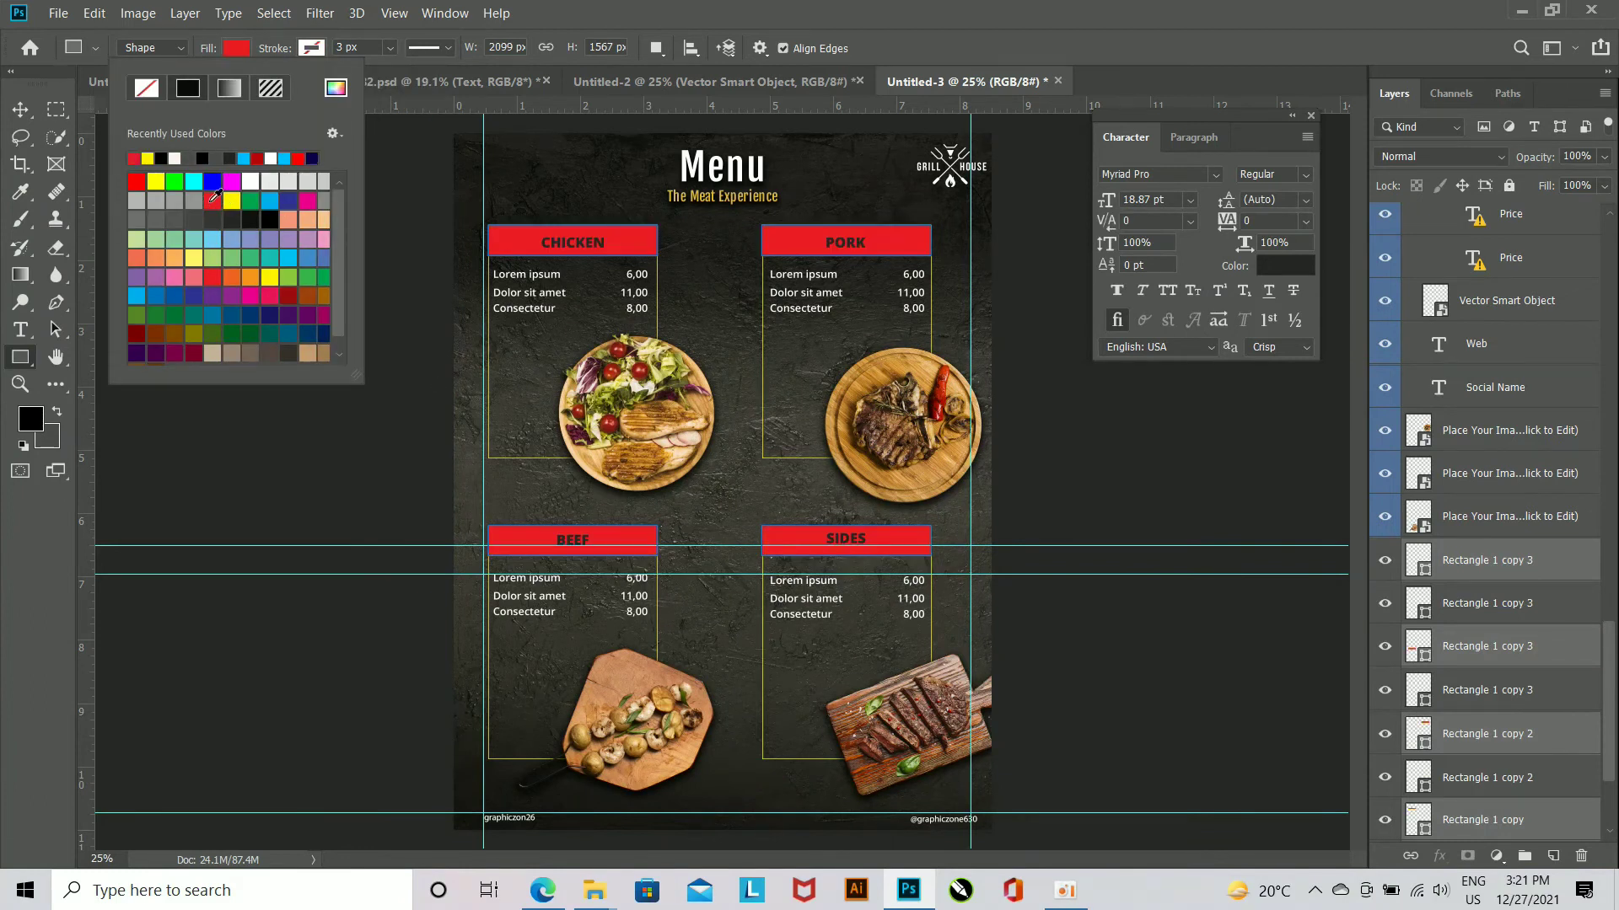
pyautogui.press('v')
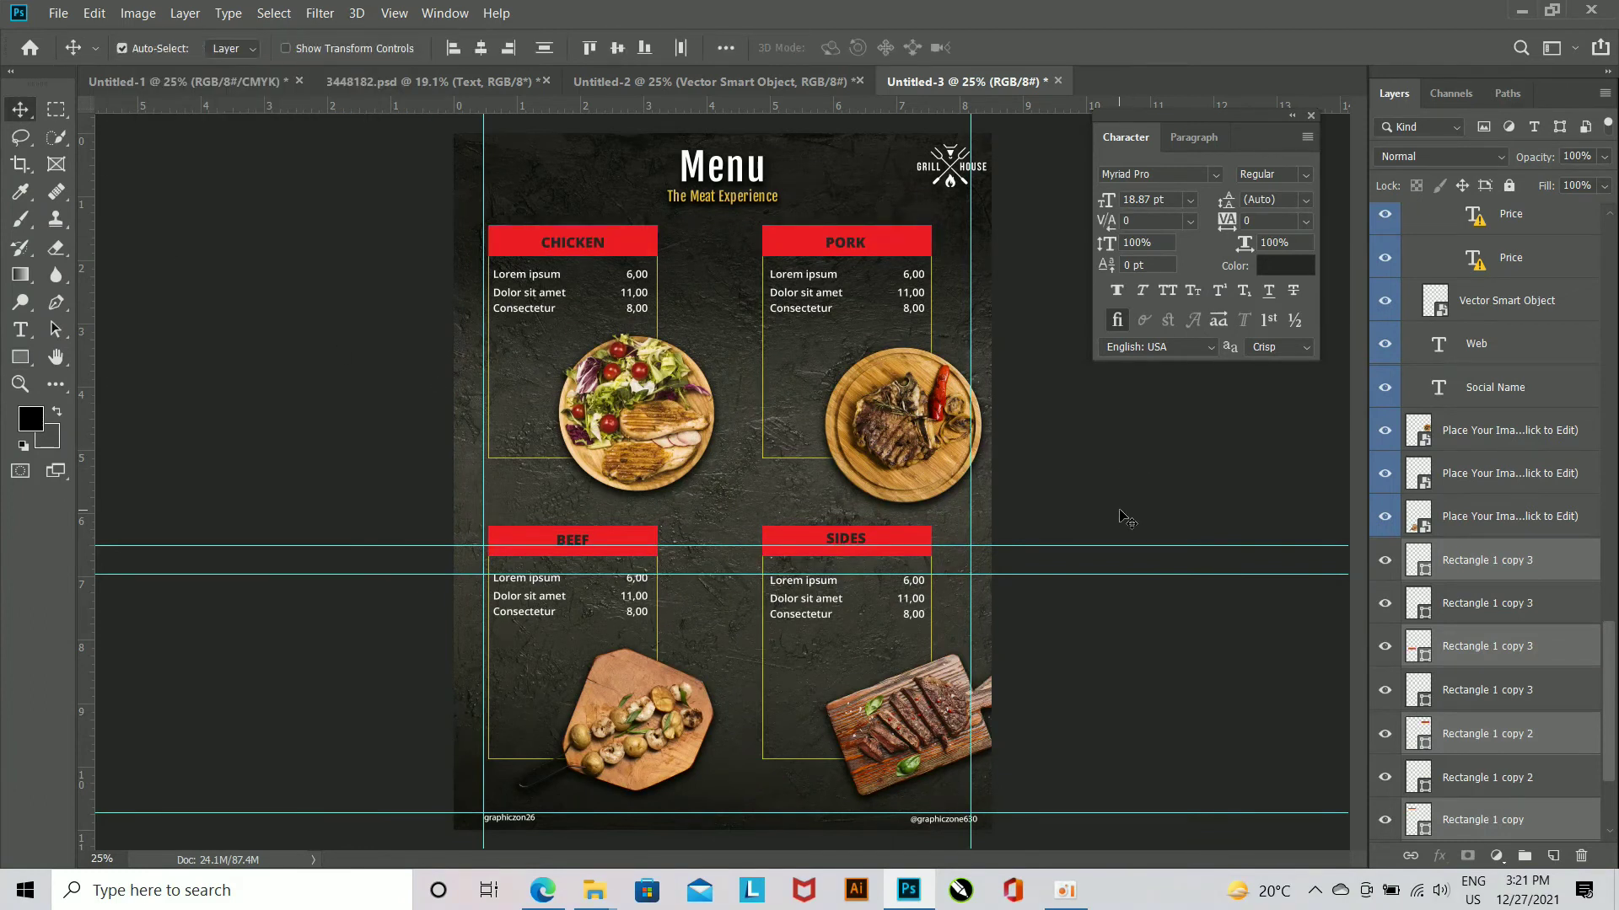
# - Add the four outlined box rectangles to the selection of header bars
pyautogui.scroll(-3, 1548, 612)
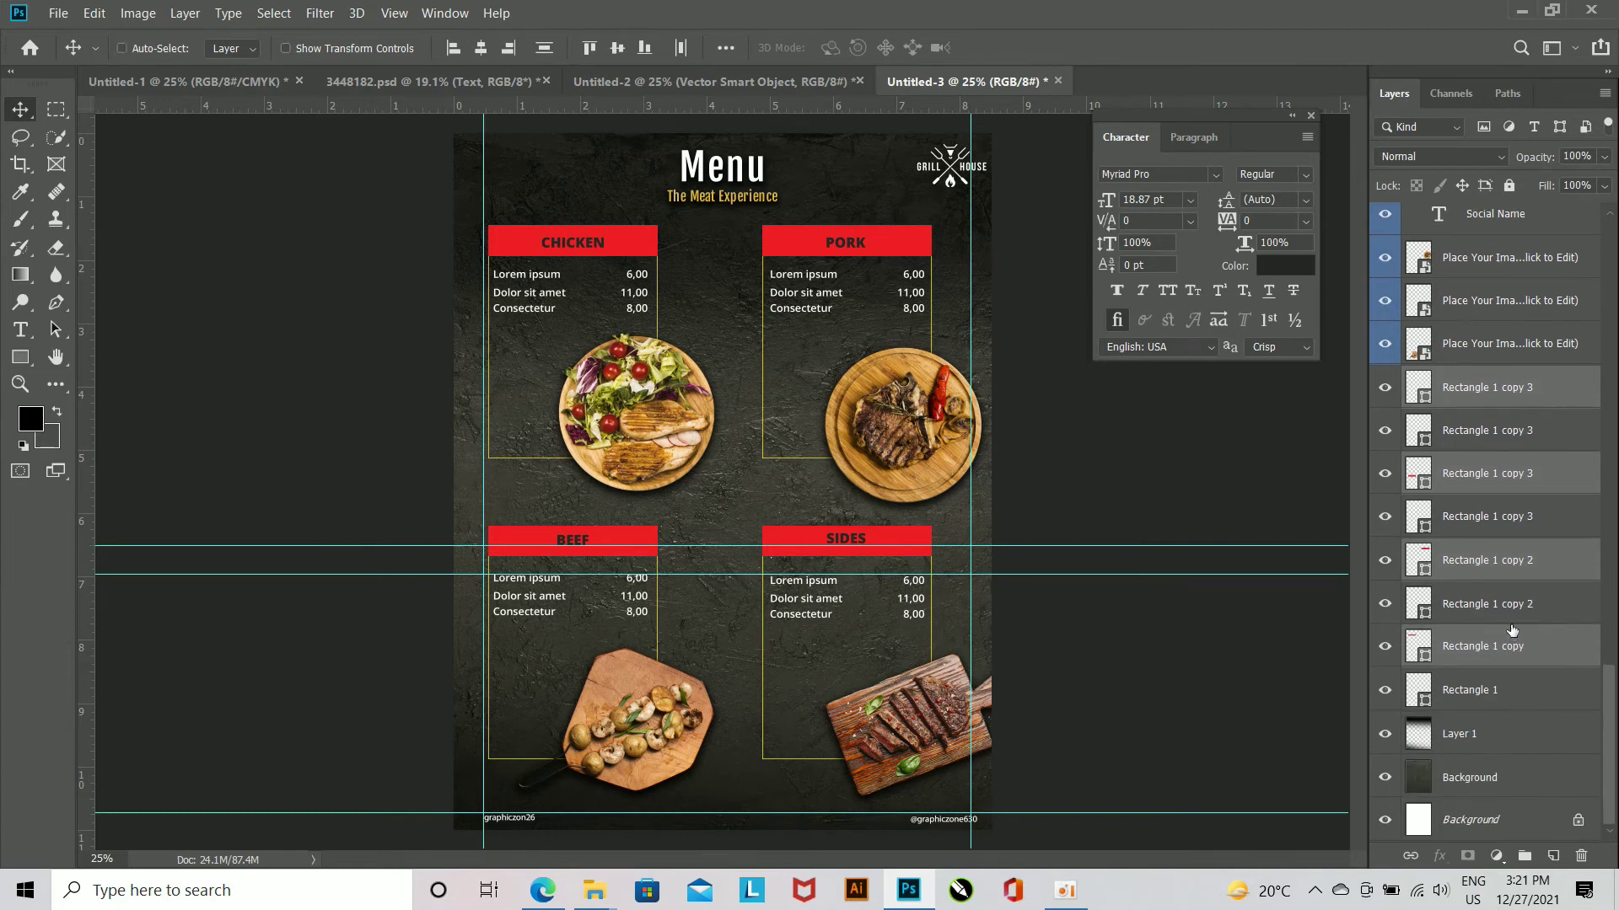
pyautogui.keyDown('ctrl'); pyautogui.click(1512, 690); pyautogui.keyUp('ctrl')
pyautogui.keyDown('ctrl'); pyautogui.click(1501, 603); pyautogui.keyUp('ctrl')
pyautogui.keyDown('ctrl'); pyautogui.click(1497, 517); pyautogui.keyUp('ctrl')
pyautogui.keyDown('ctrl'); pyautogui.click(1497, 432); pyautogui.keyUp('ctrl')
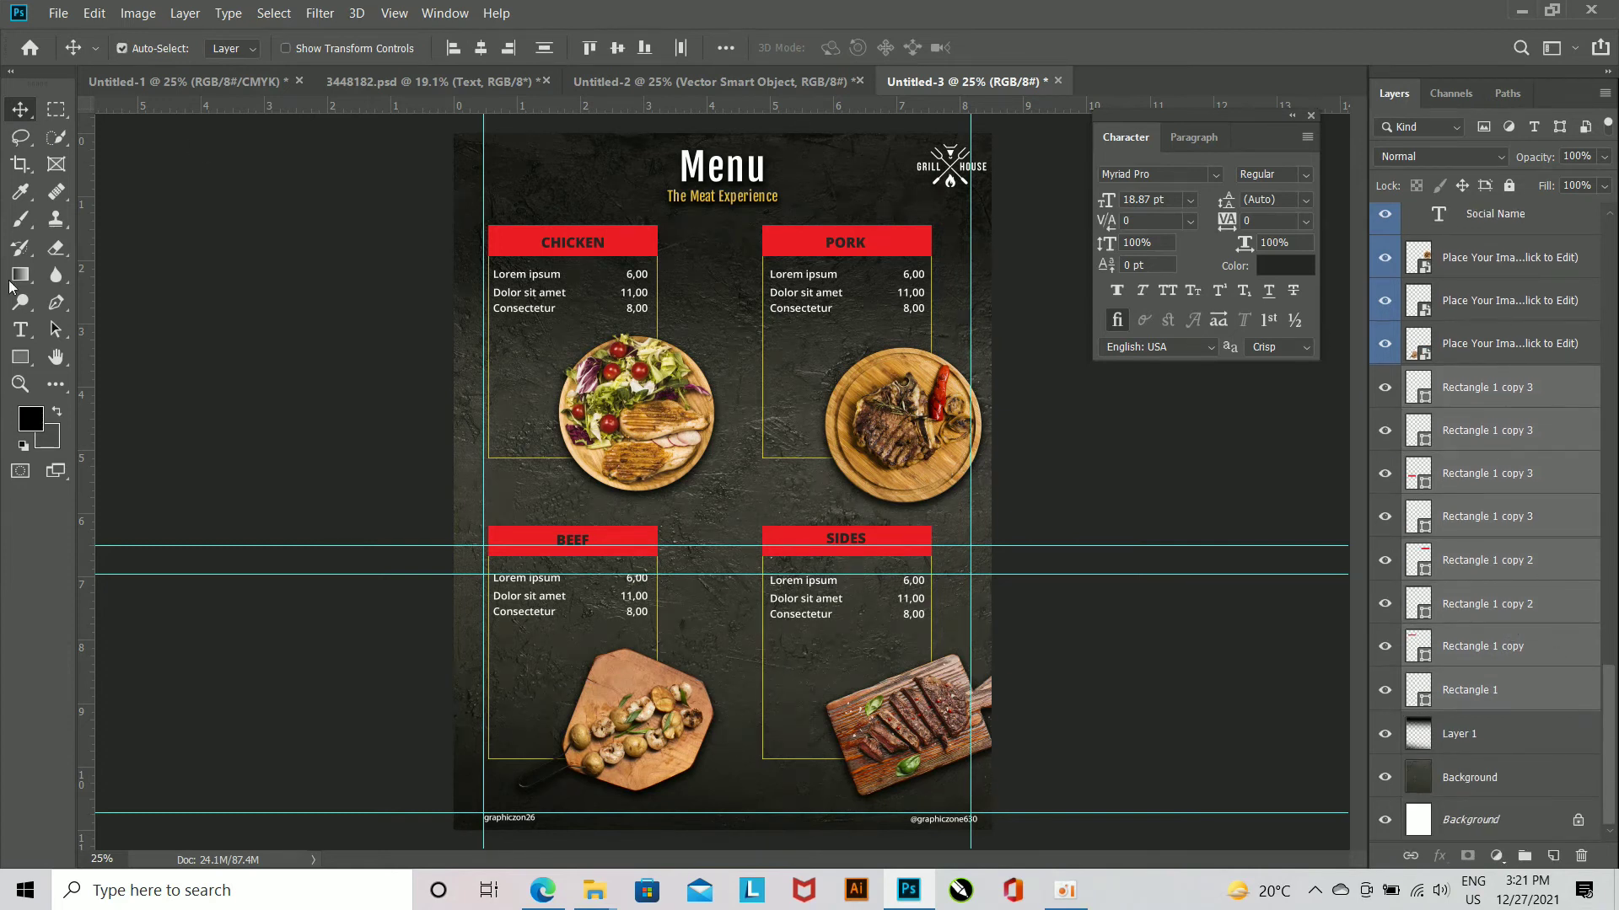
# - Try a red stroke on the selected header bars and box rectangles
pyautogui.rightClick(20, 356)
pyautogui.click(101, 360)
pyautogui.click(236, 48)
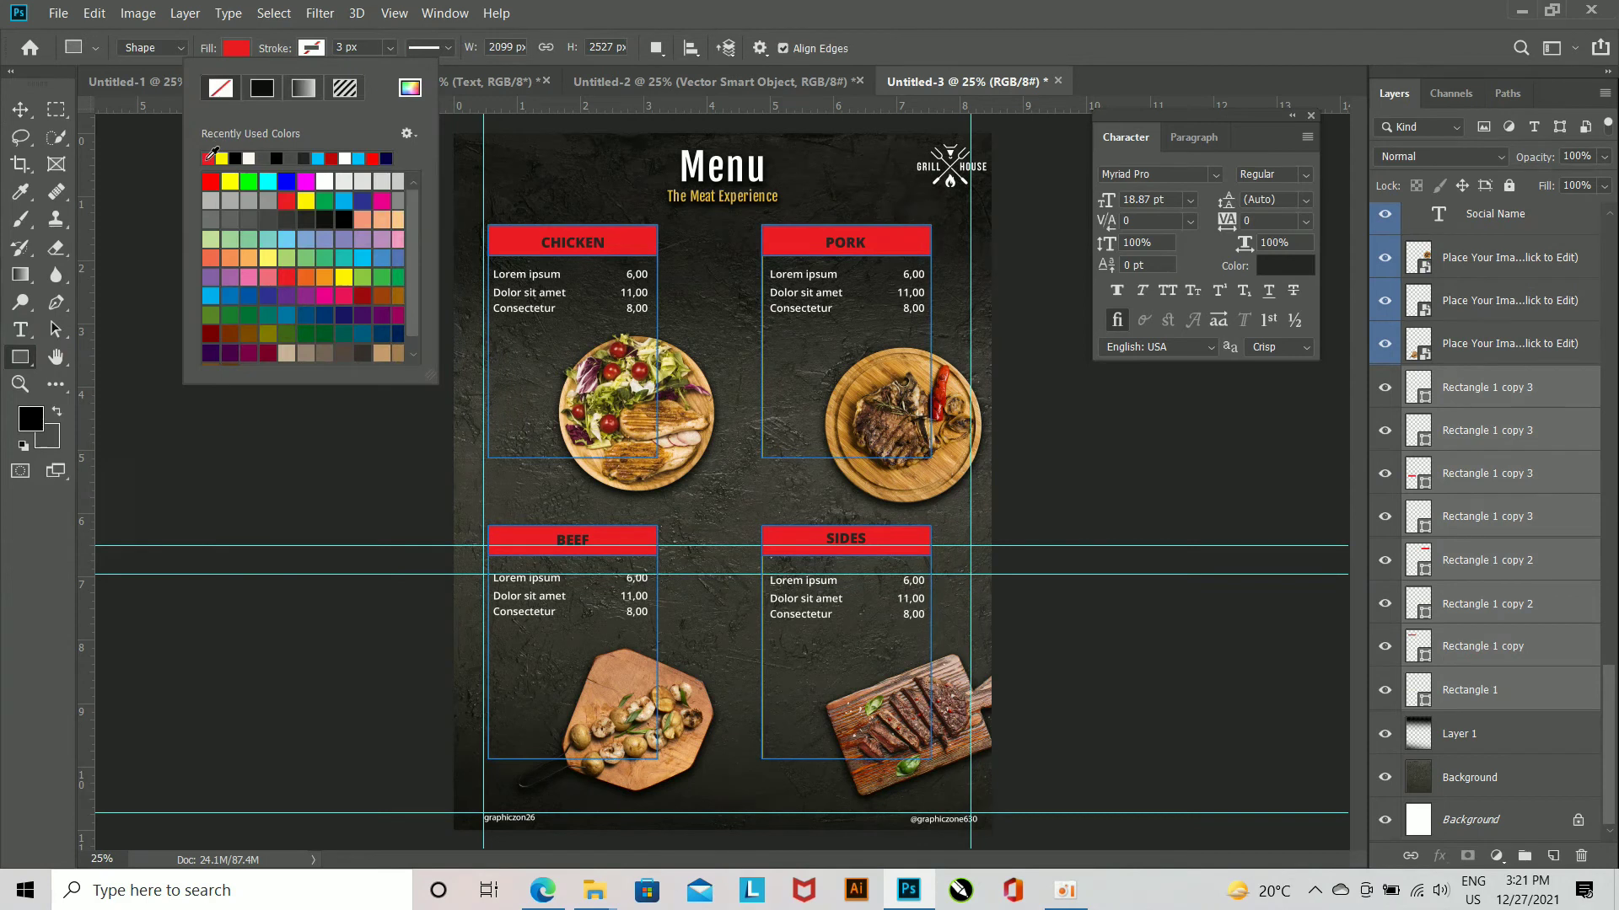
pyautogui.click(20, 109)
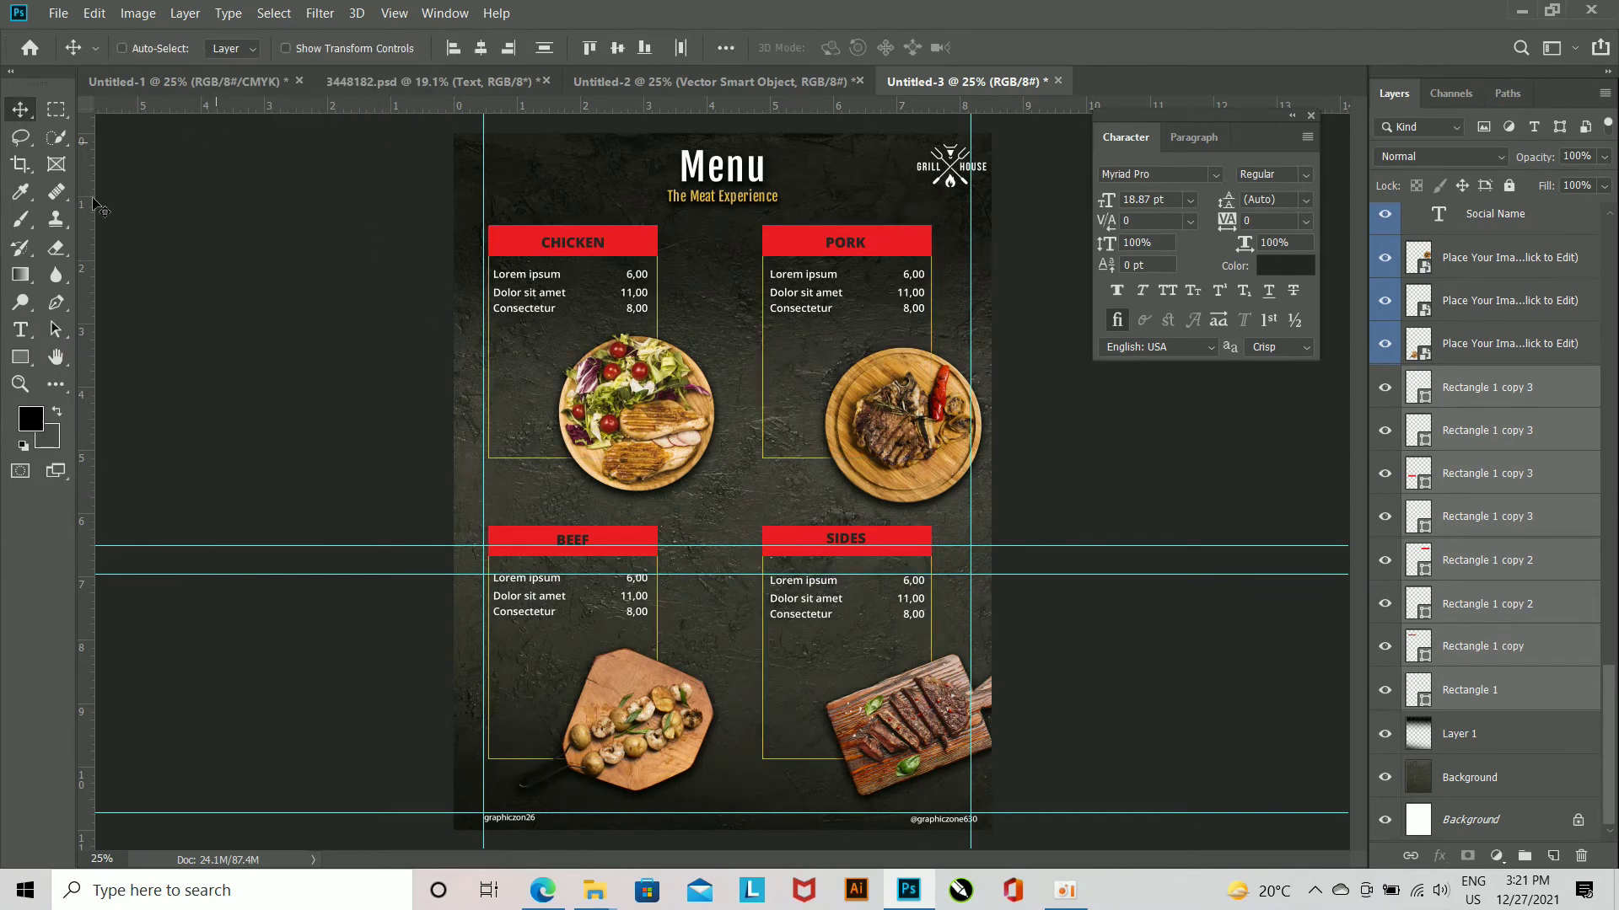
pyautogui.click(20, 357)
pyautogui.click(311, 48)
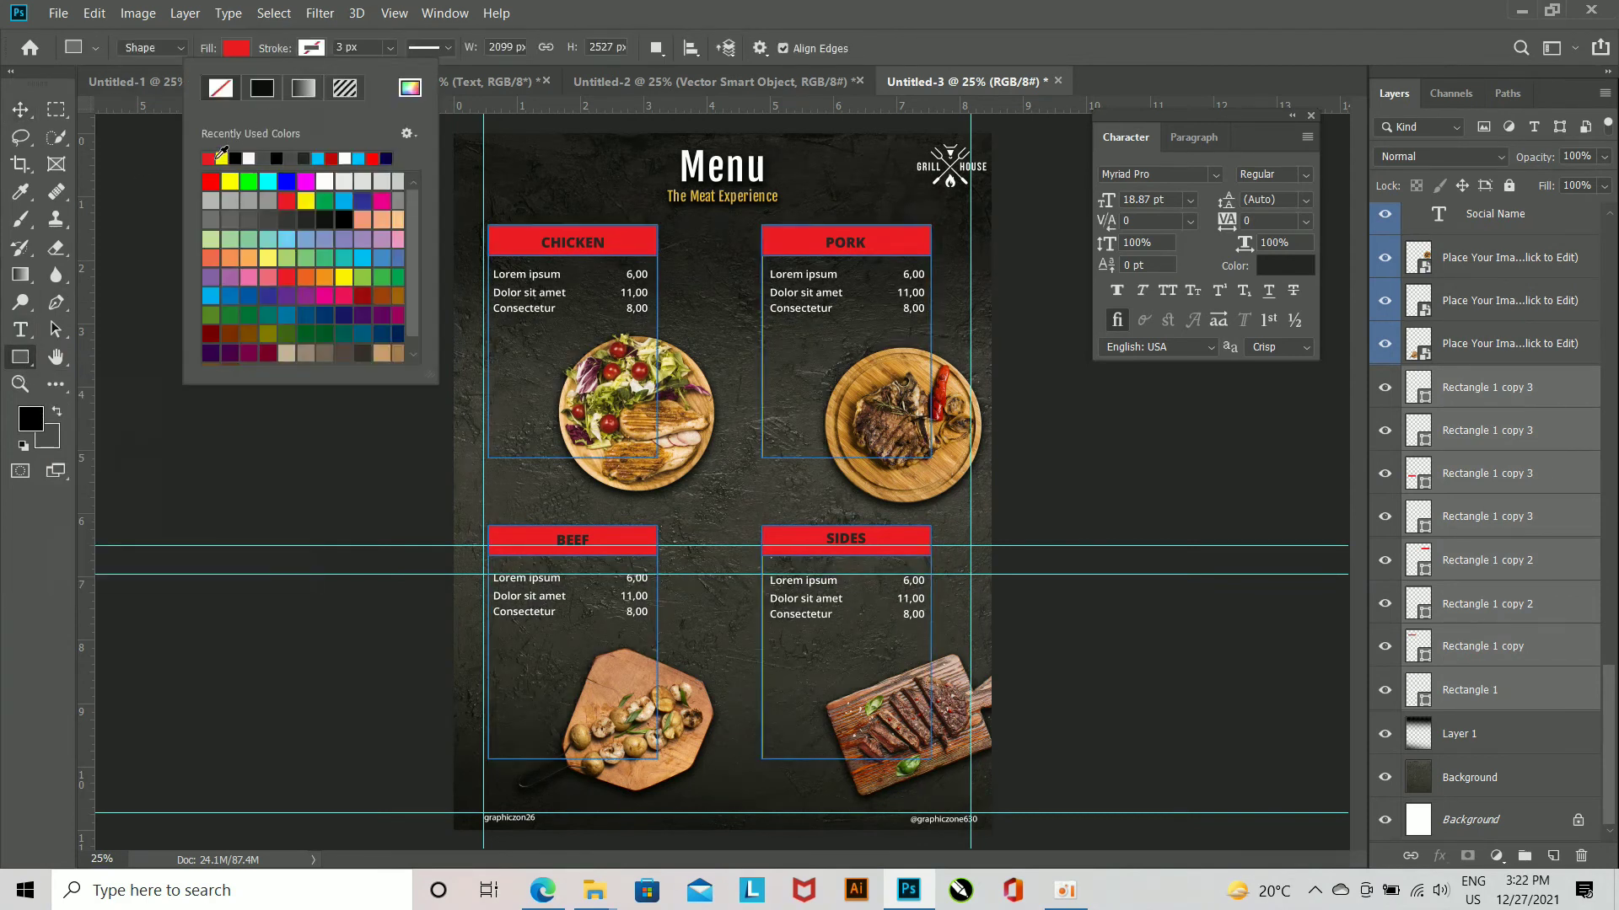
pyautogui.click(209, 157)
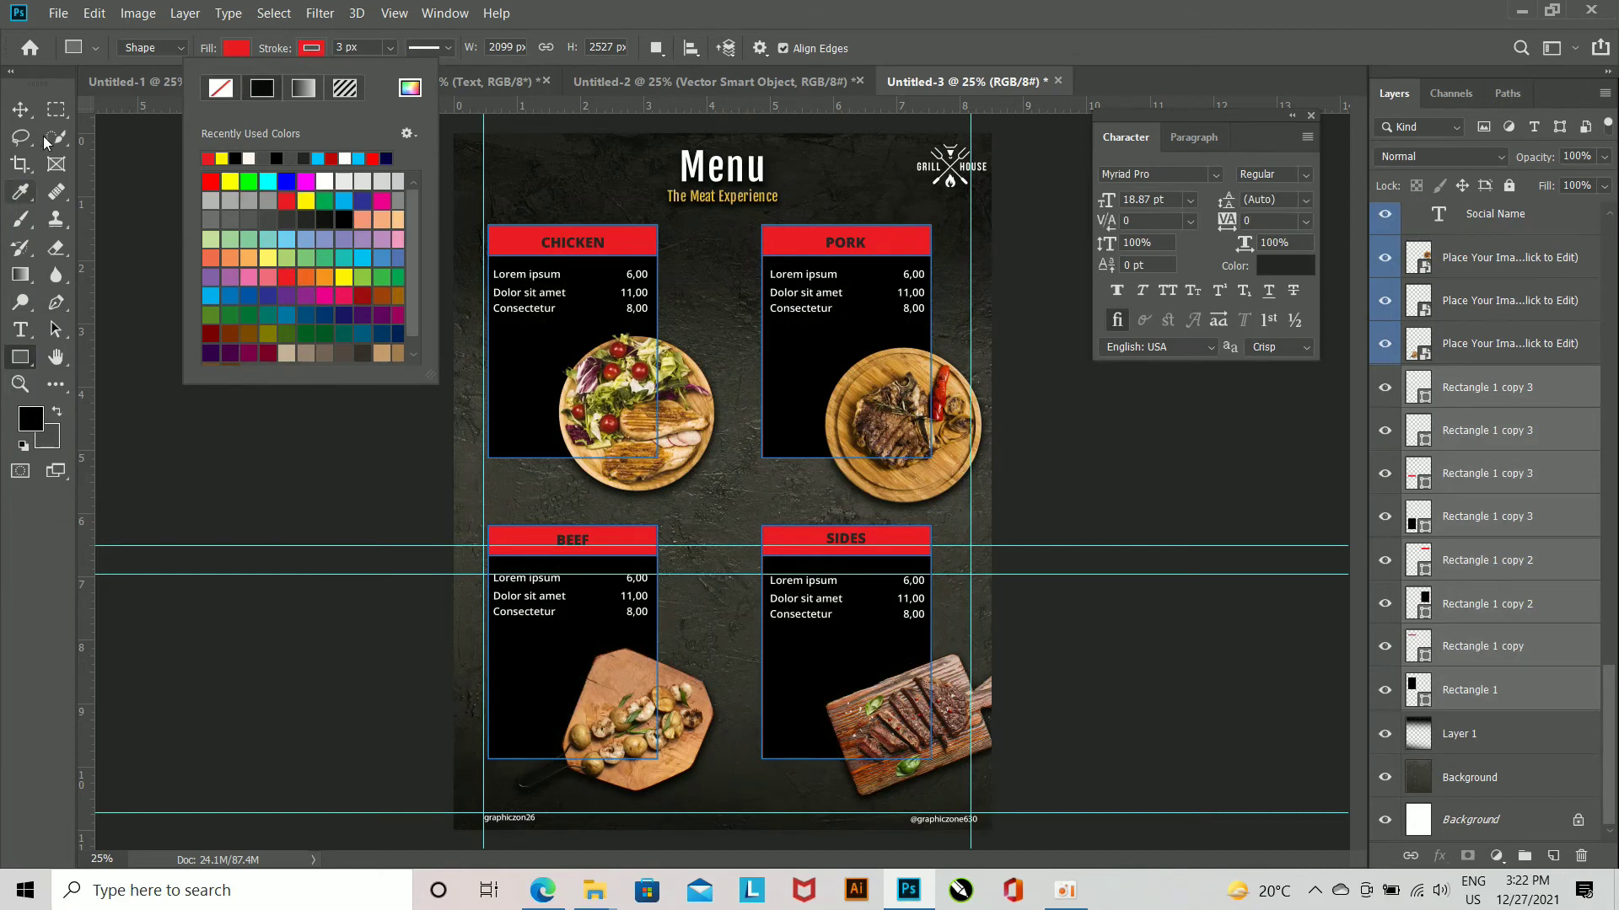
pyautogui.click(21, 110)
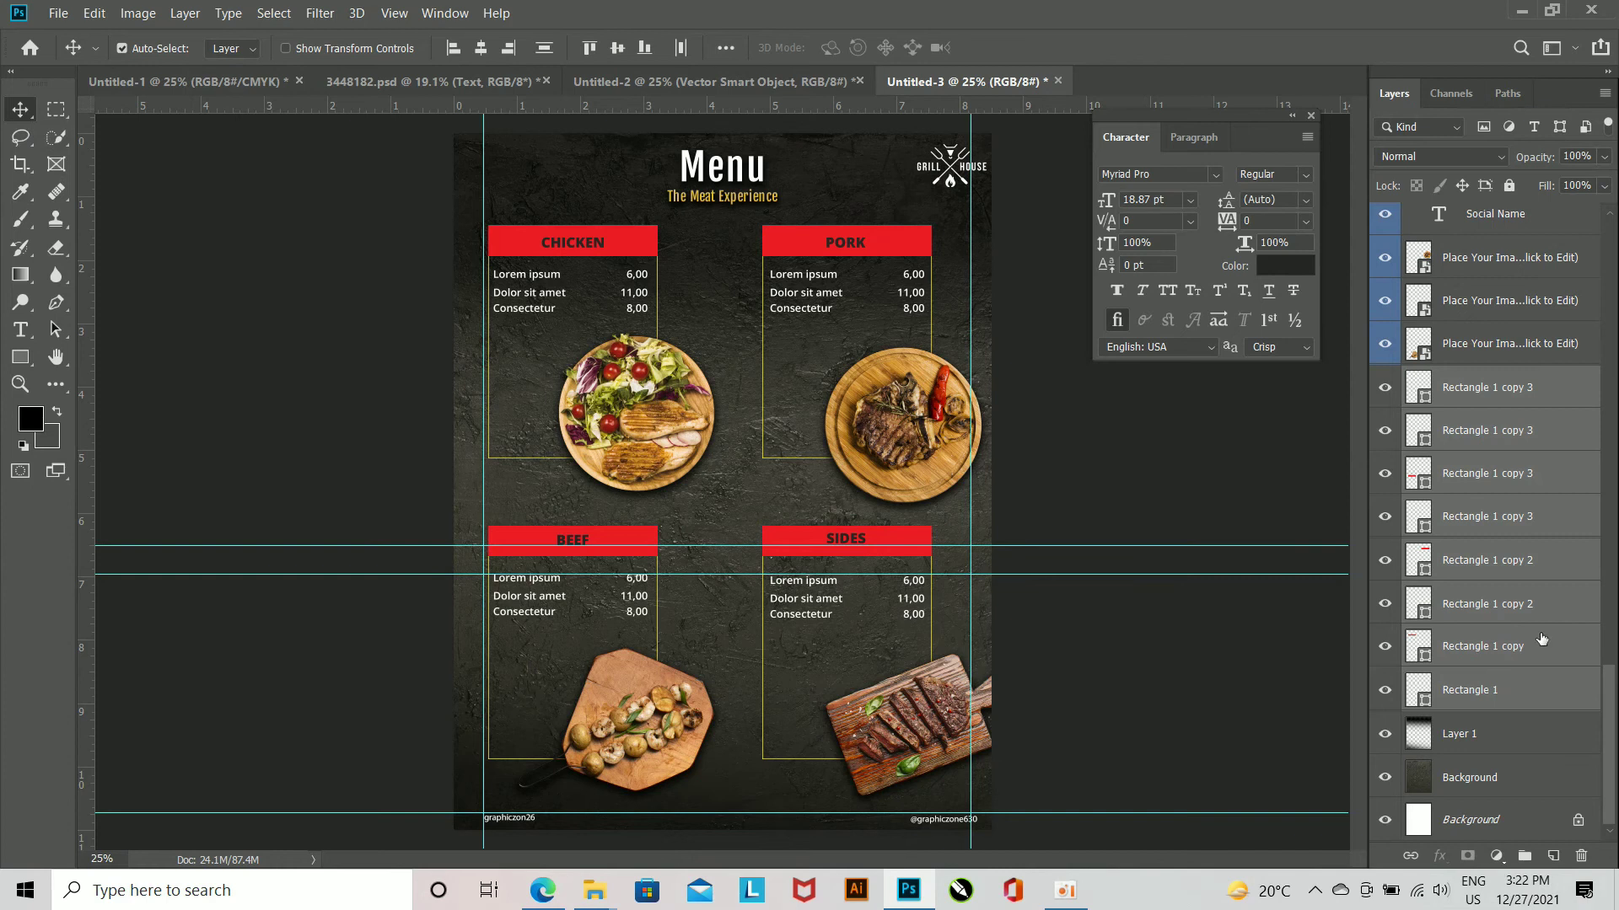
# - Try the stroke of the selected header bars and boxes in red ed1c24 through the stroke colour picker
pyautogui.click(20, 358)
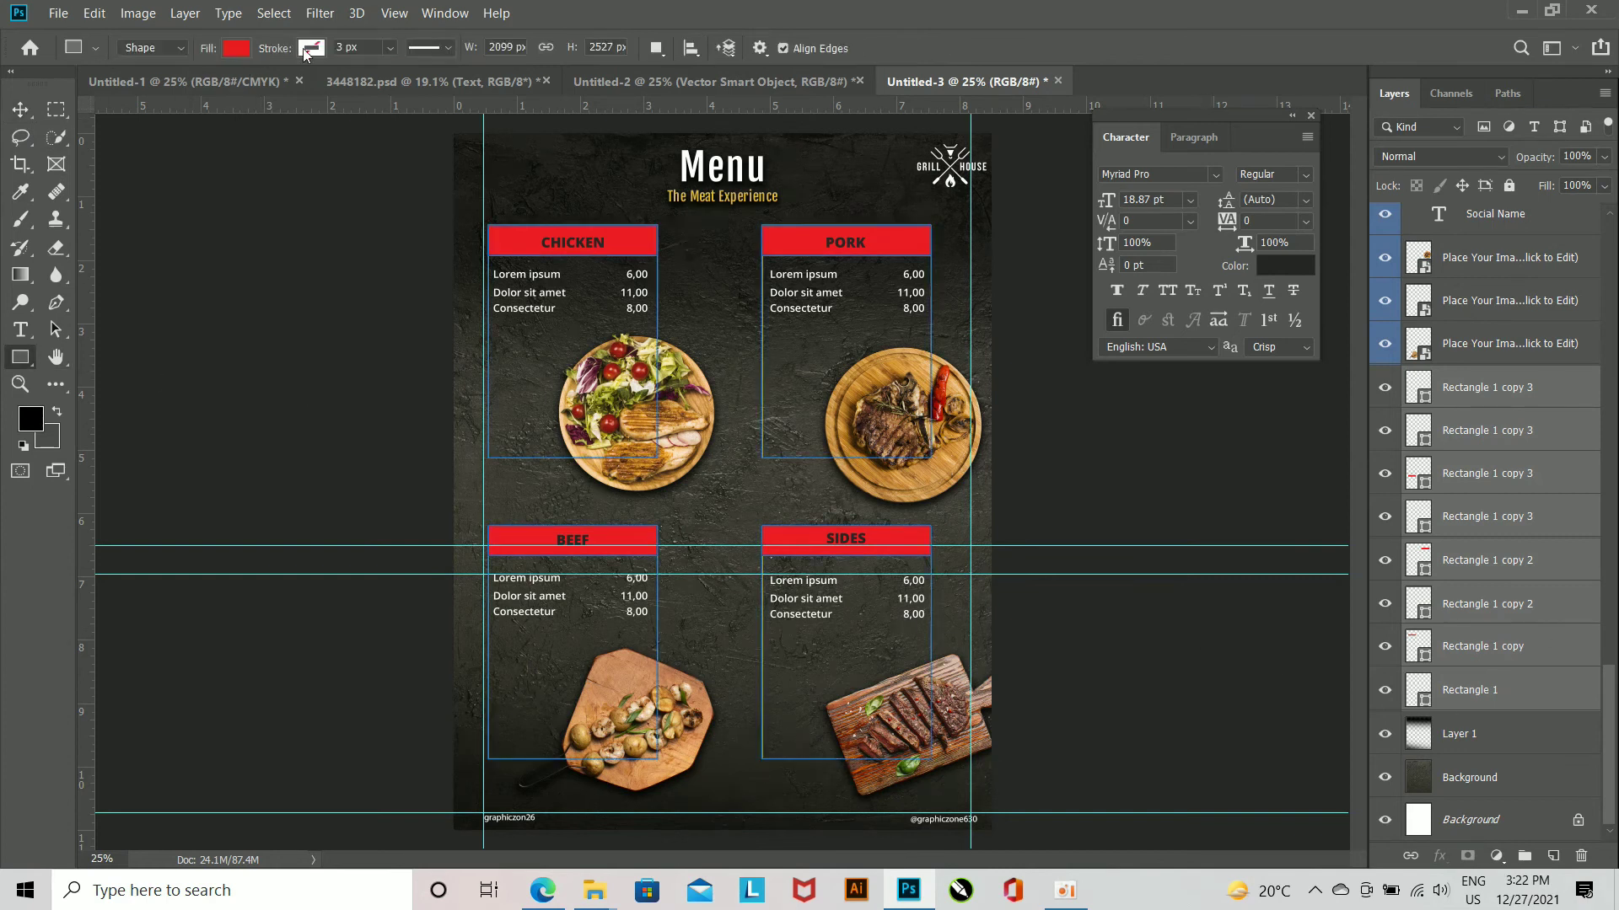
pyautogui.click(309, 50)
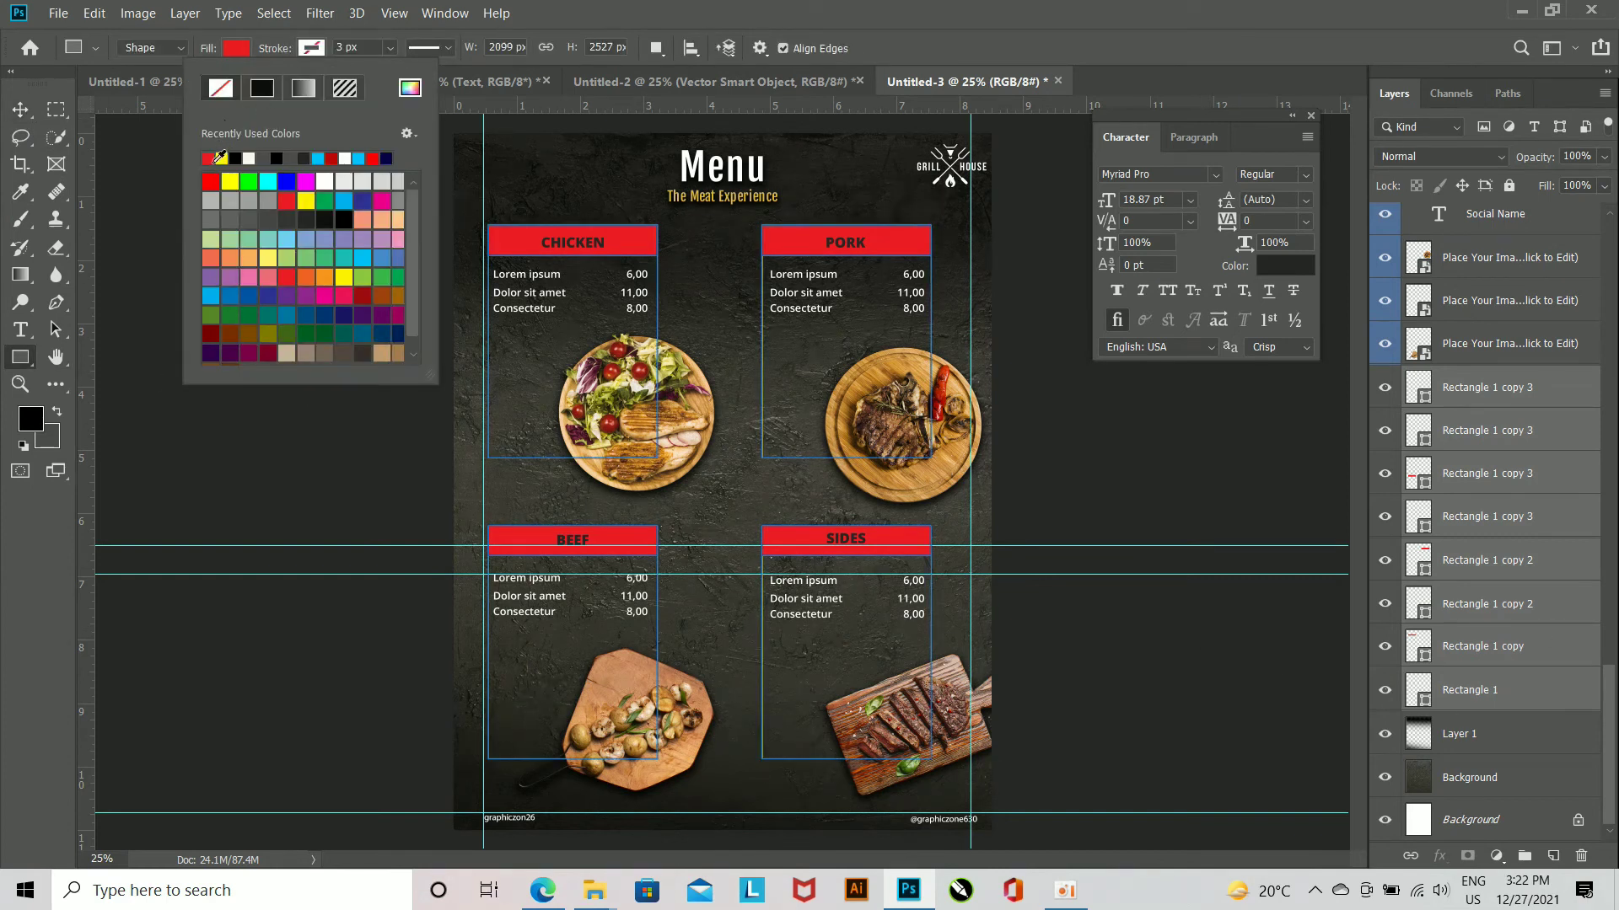
pyautogui.click(218, 158)
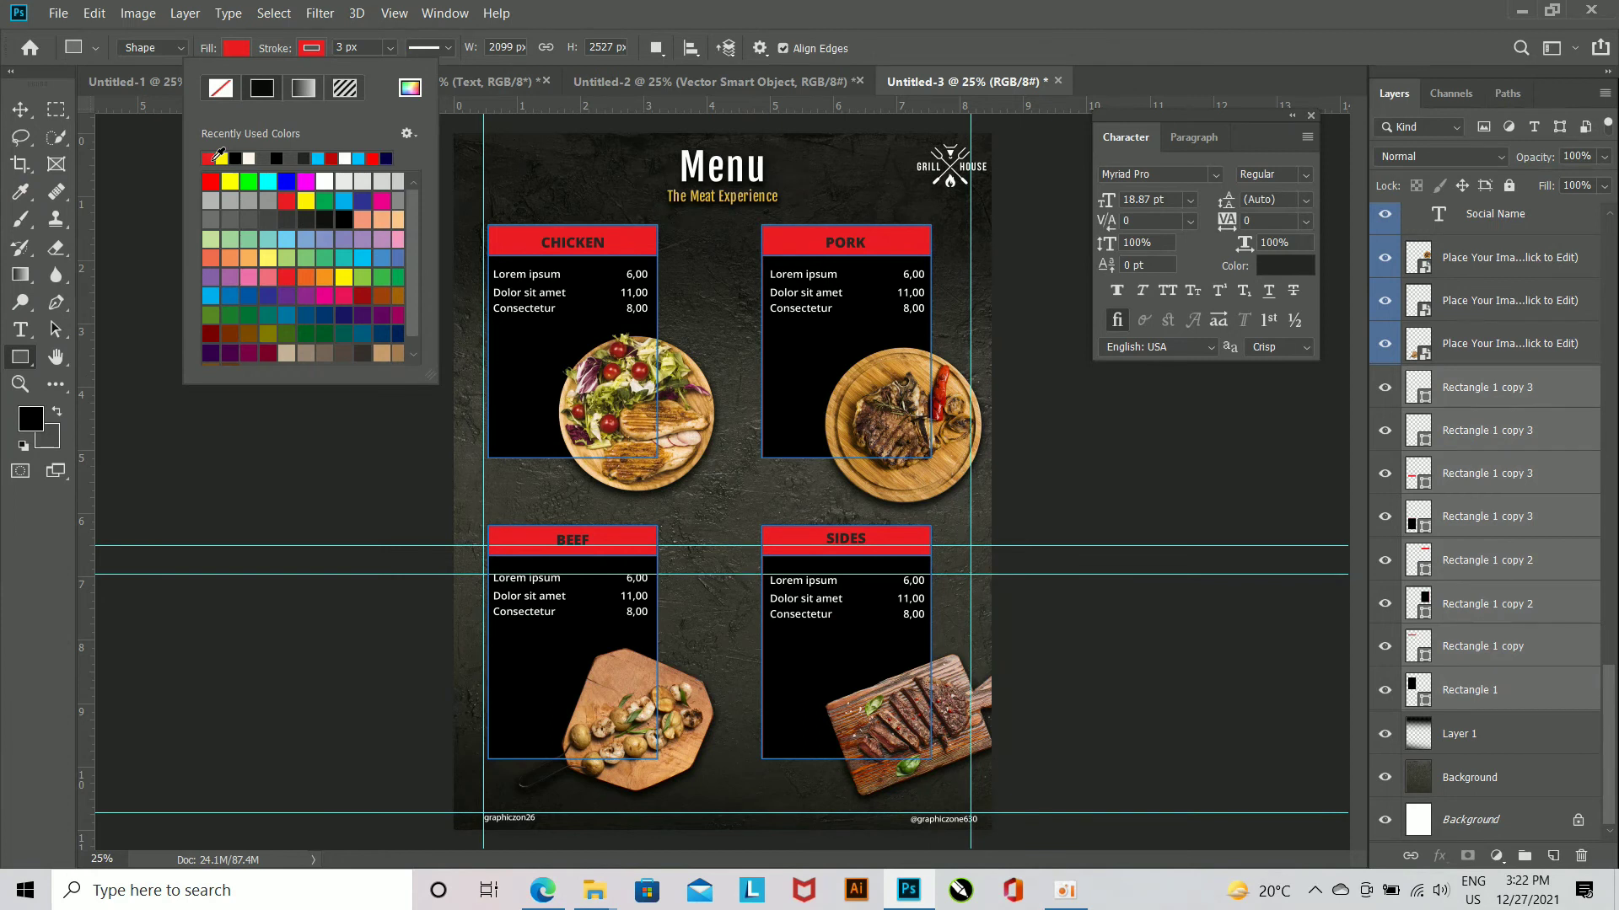
pyautogui.click(411, 89)
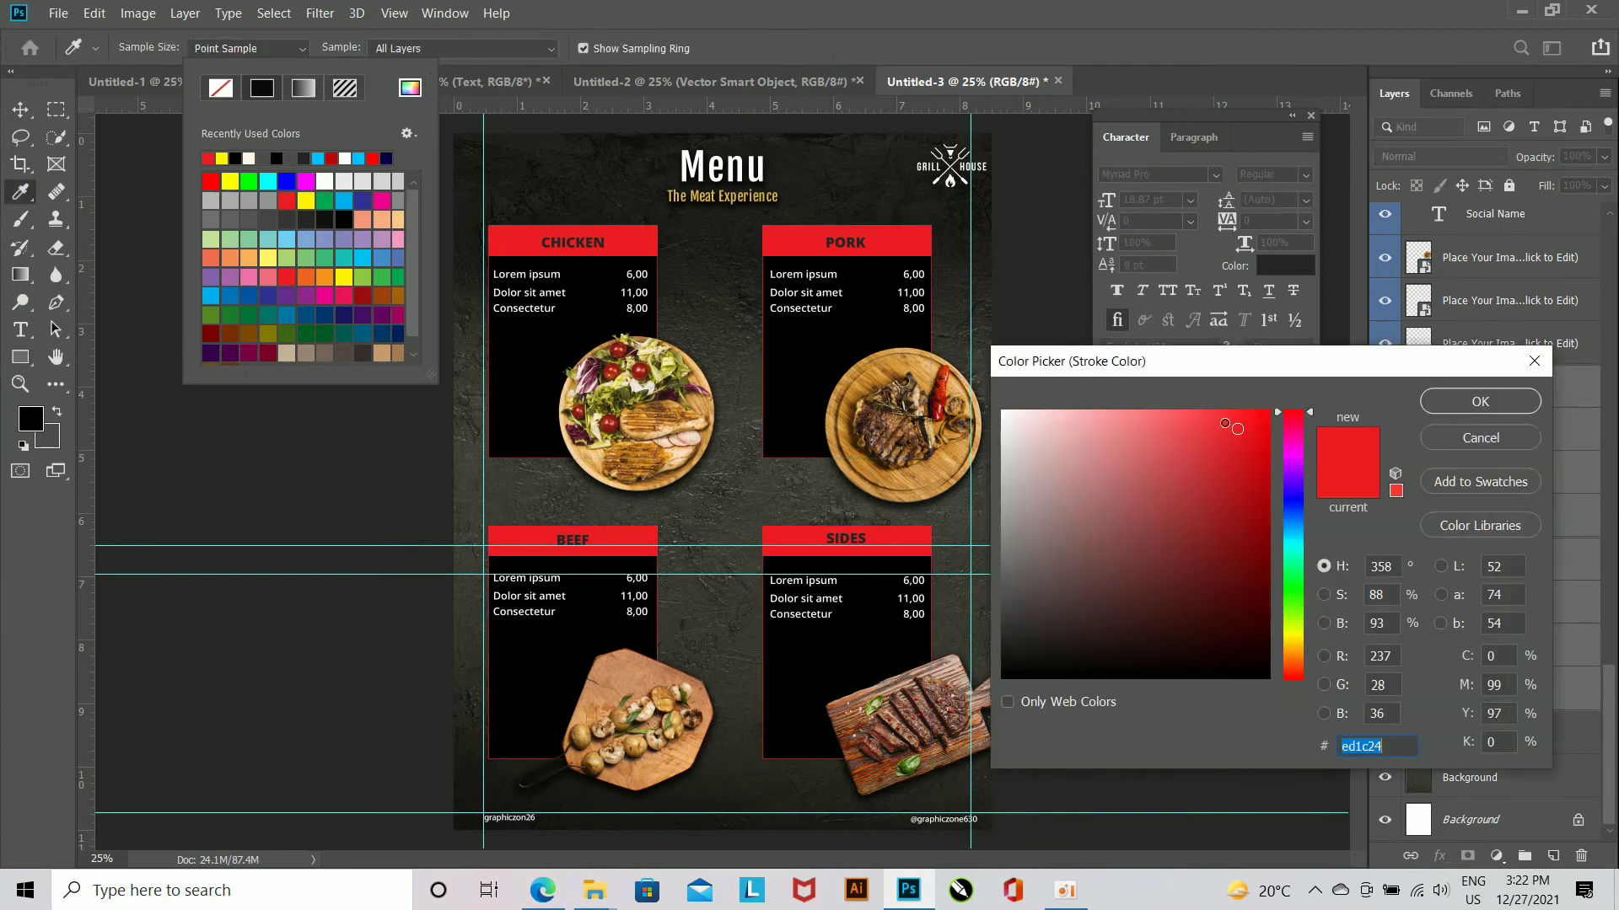
pyautogui.click(1453, 403)
pyautogui.press('v')
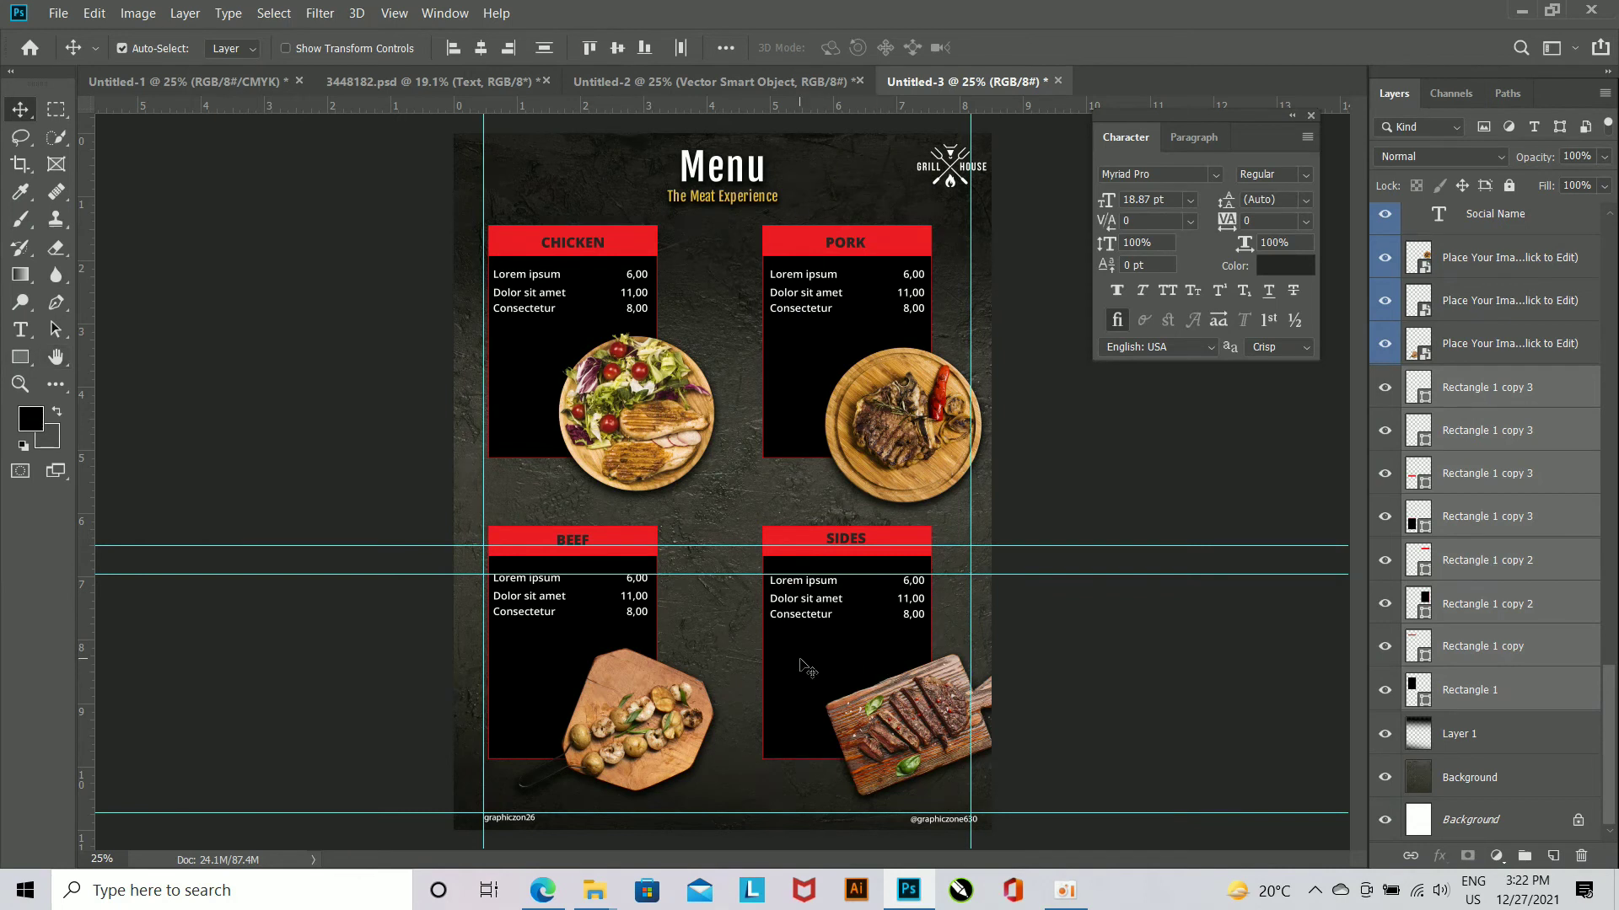
# - Undo the red stroke on the boxes and the red fill of the header bars
pyautogui.click(1069, 675)
pyautogui.click(863, 656)
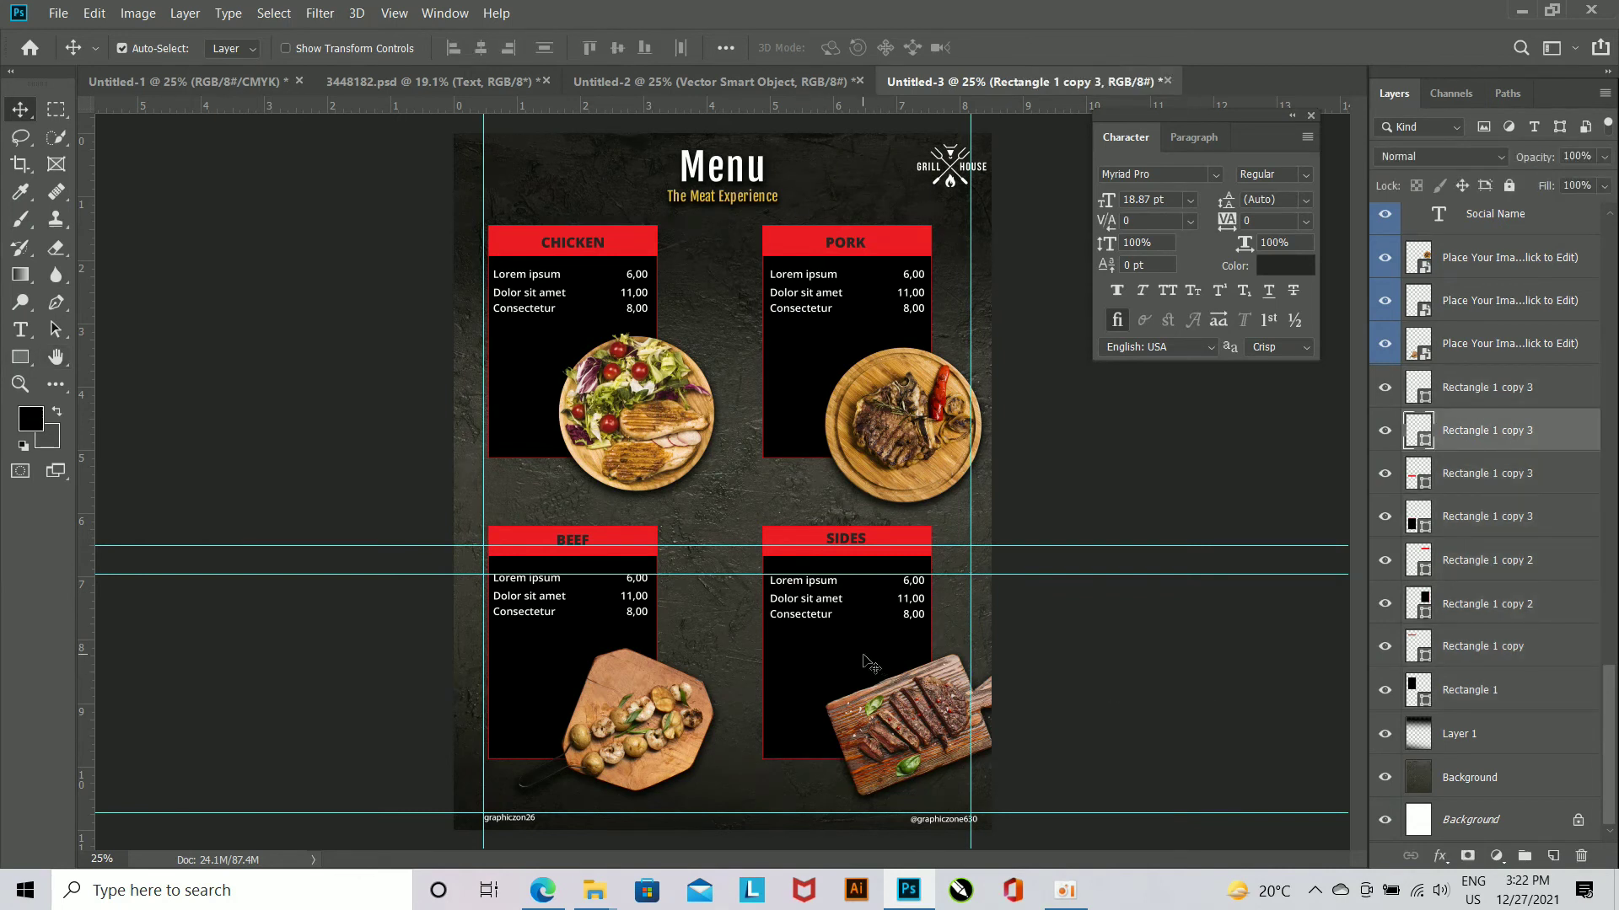
pyautogui.click(1387, 692)
pyautogui.hotkey('ctrl', 'z')
pyautogui.hotkey('ctrl', 'z')
pyautogui.hotkey('ctrl', 'z')
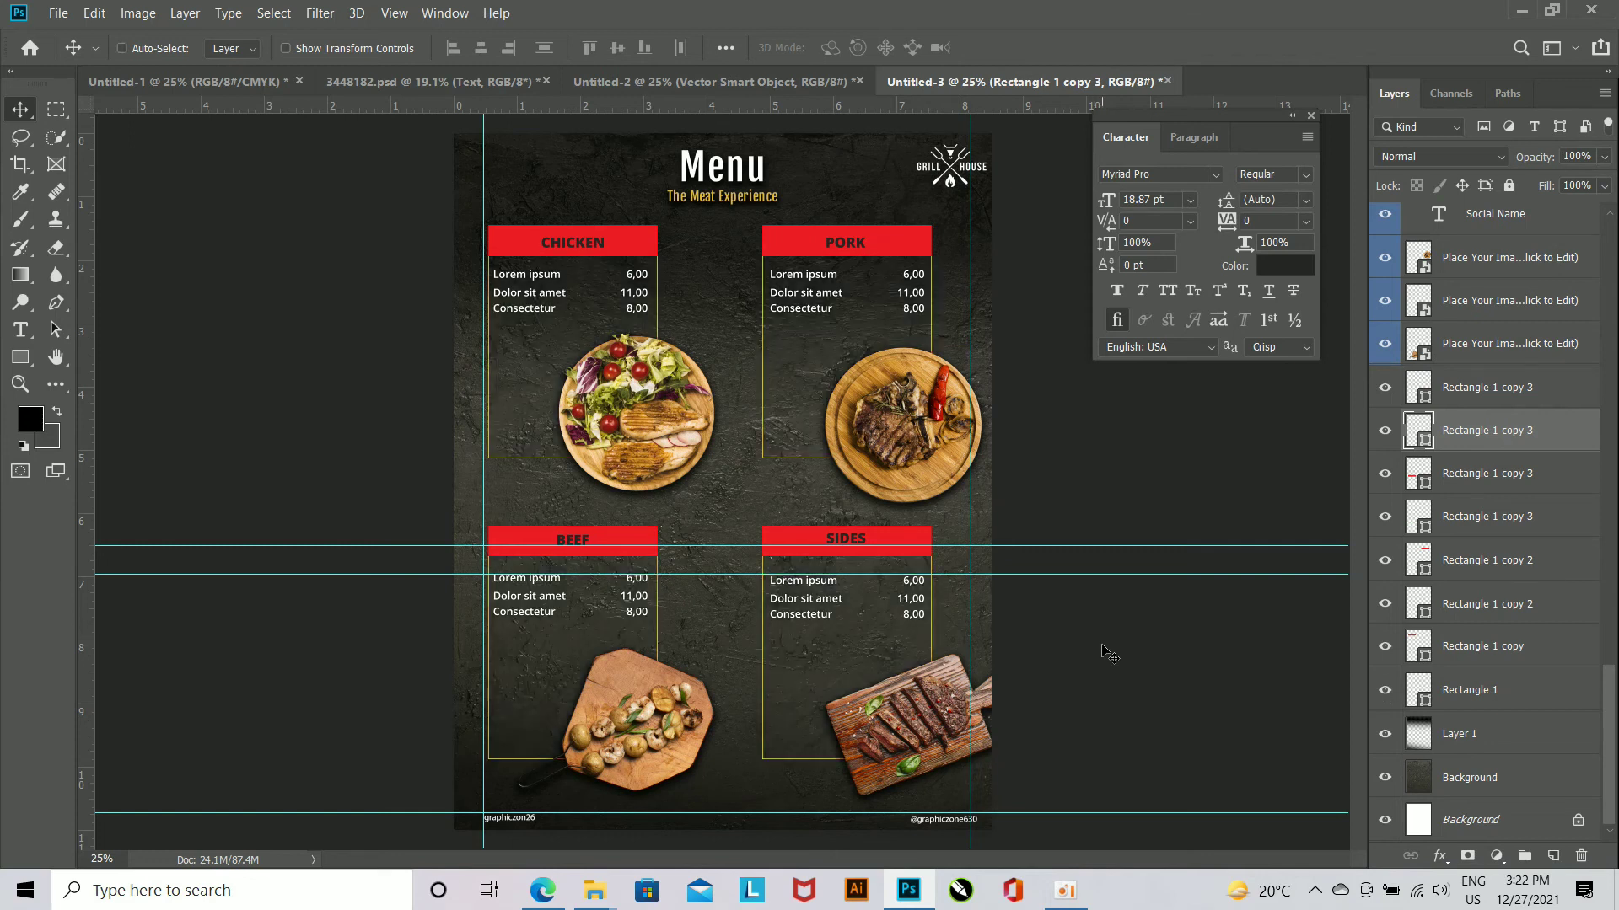
pyautogui.hotkey('ctrl', 'z')
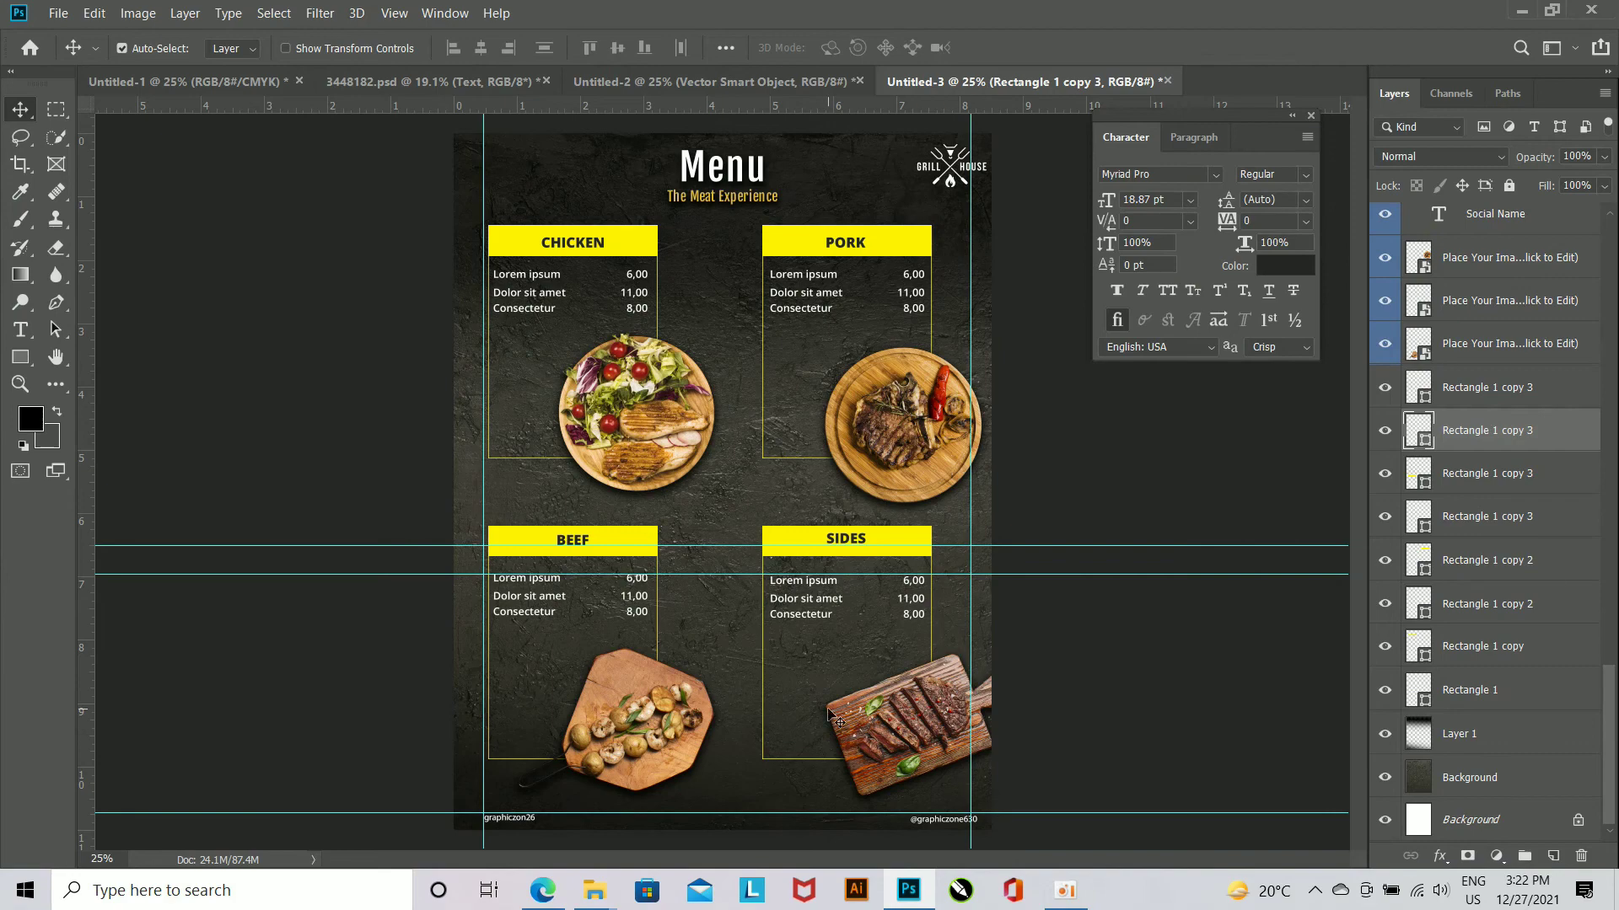
# - Switch to the Edge browser and run a Bing image search for "png patterns" in a new tab
pyautogui.click(542, 890)
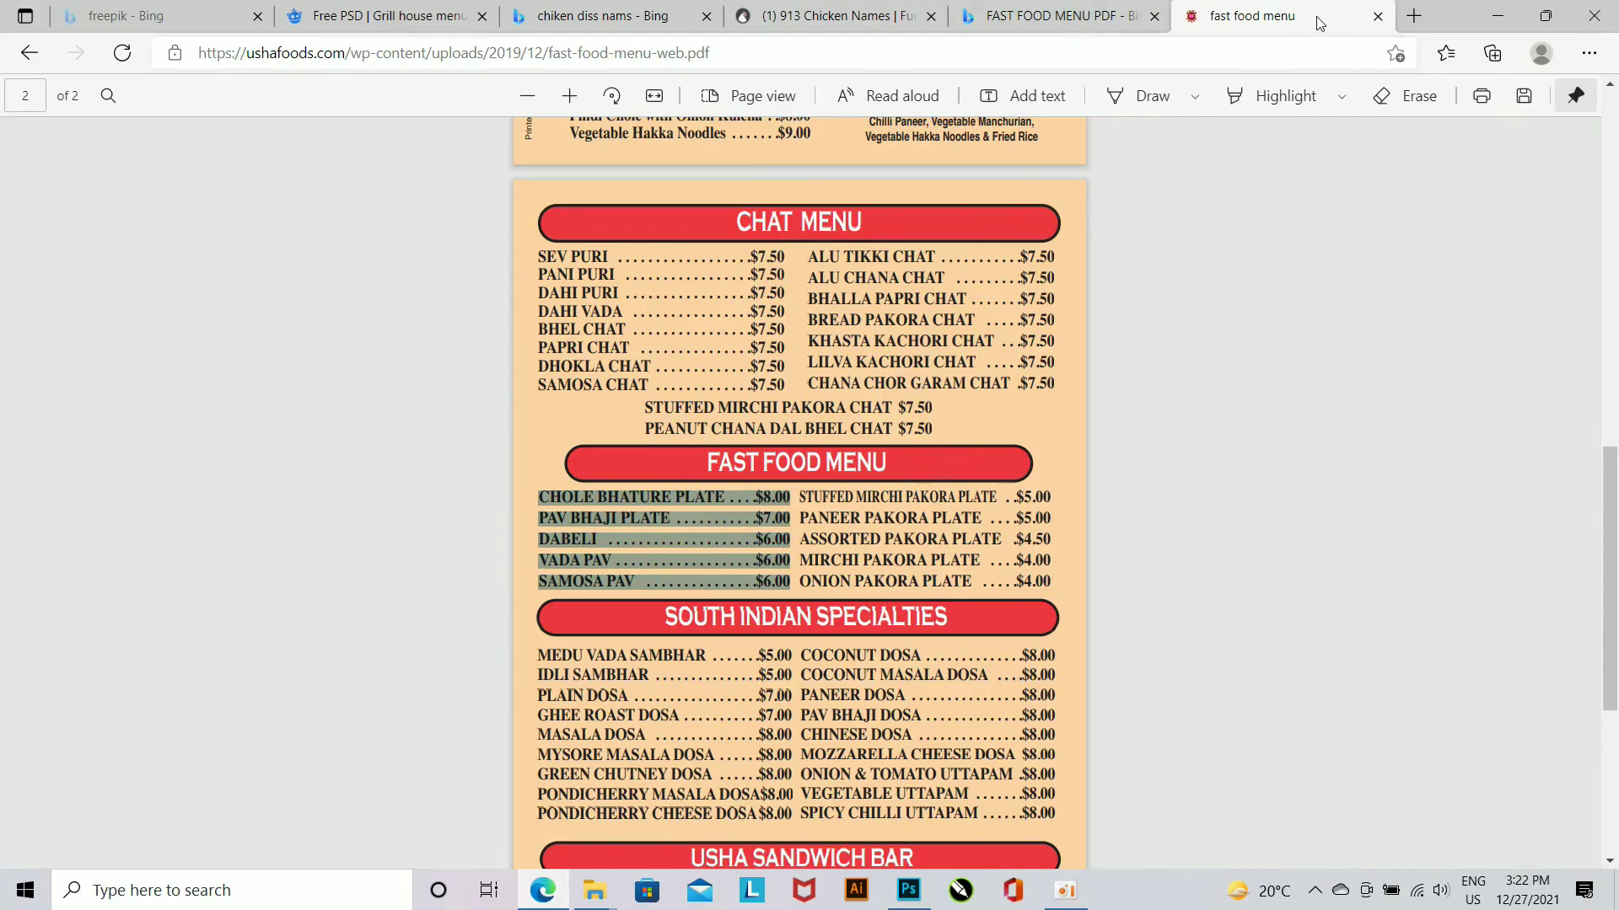
pyautogui.hotkey('ctrl', 't')
pyautogui.click(1050, 49)
pyautogui.write('p')
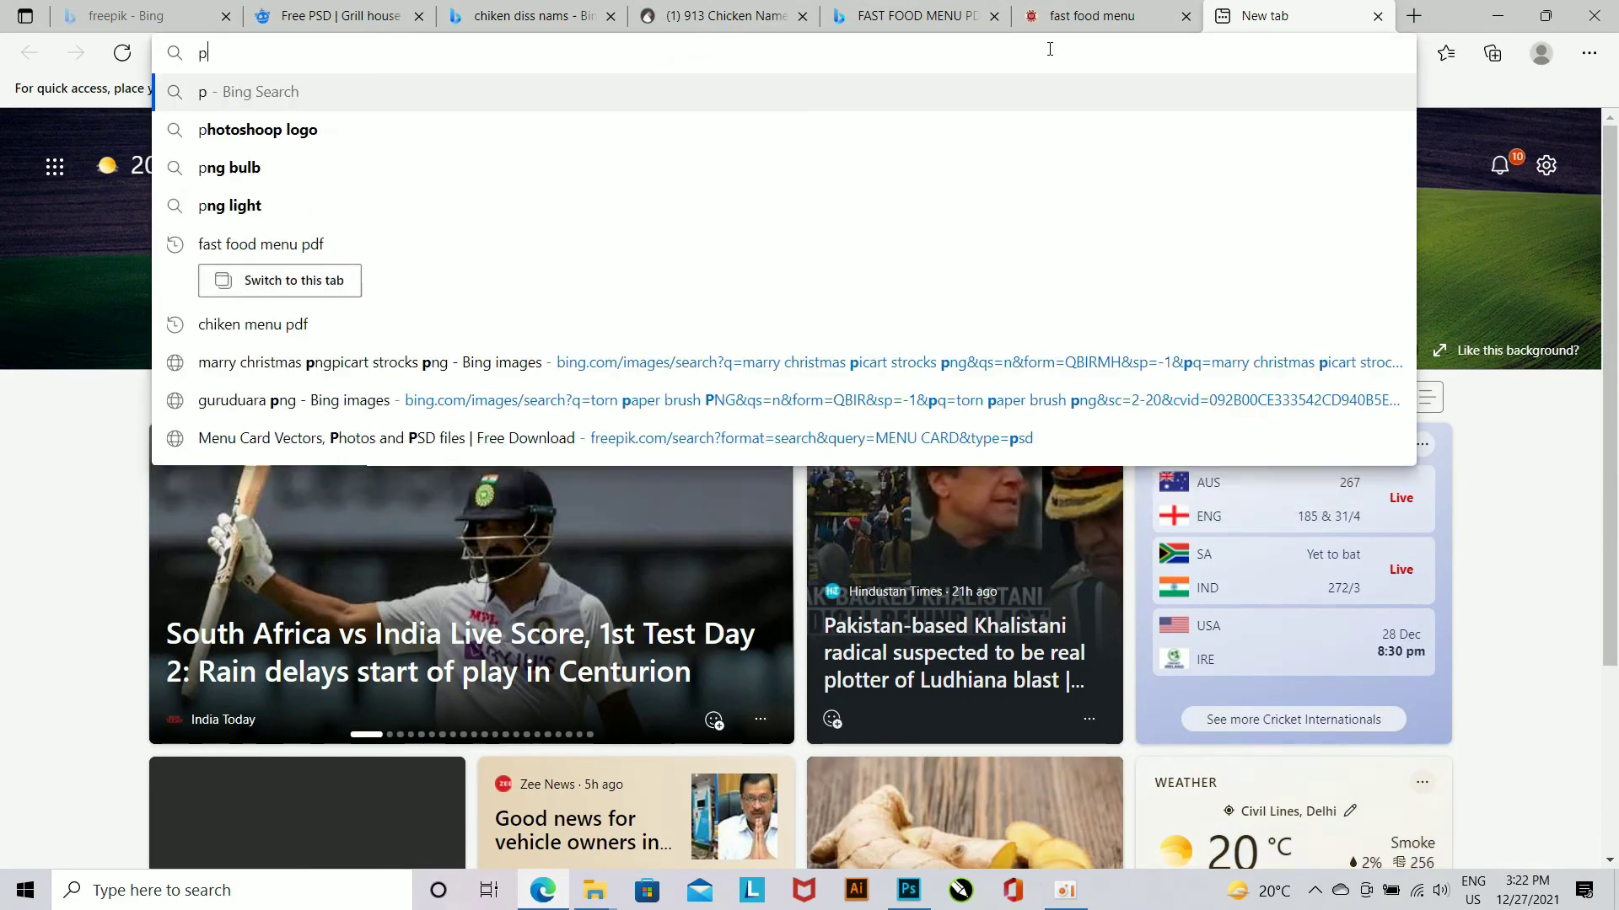
pyautogui.write('ng pa')
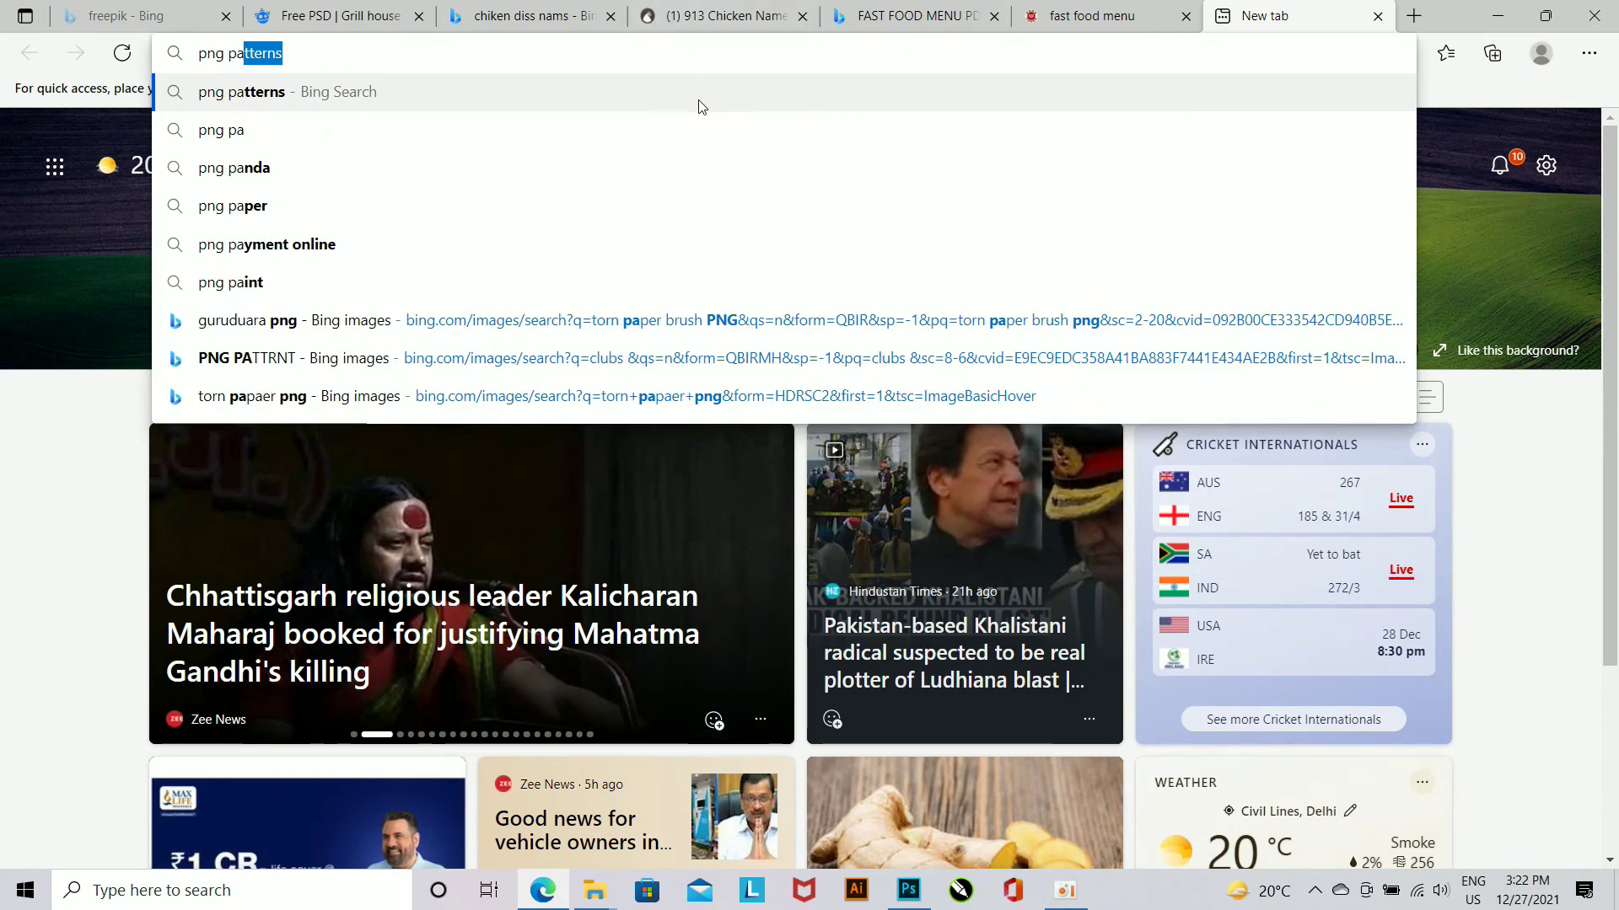
pyautogui.click(700, 104)
pyautogui.click(308, 181)
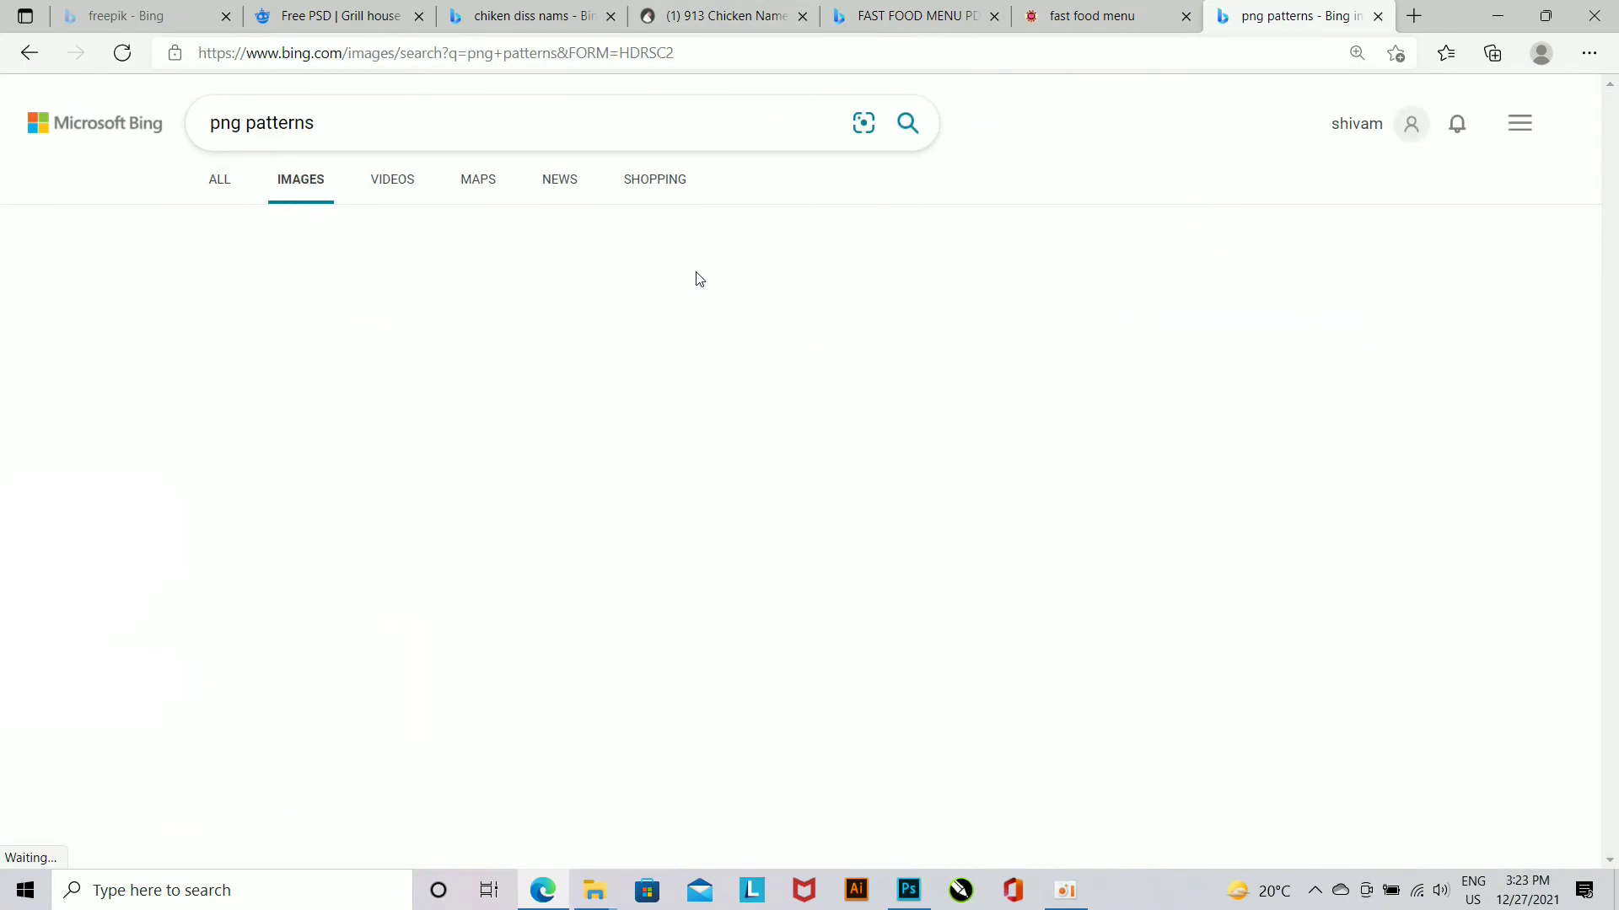
# - Find the black floral swirl design among the image results and save its PNG to the computer
pyautogui.scroll(-10, 725, 304)
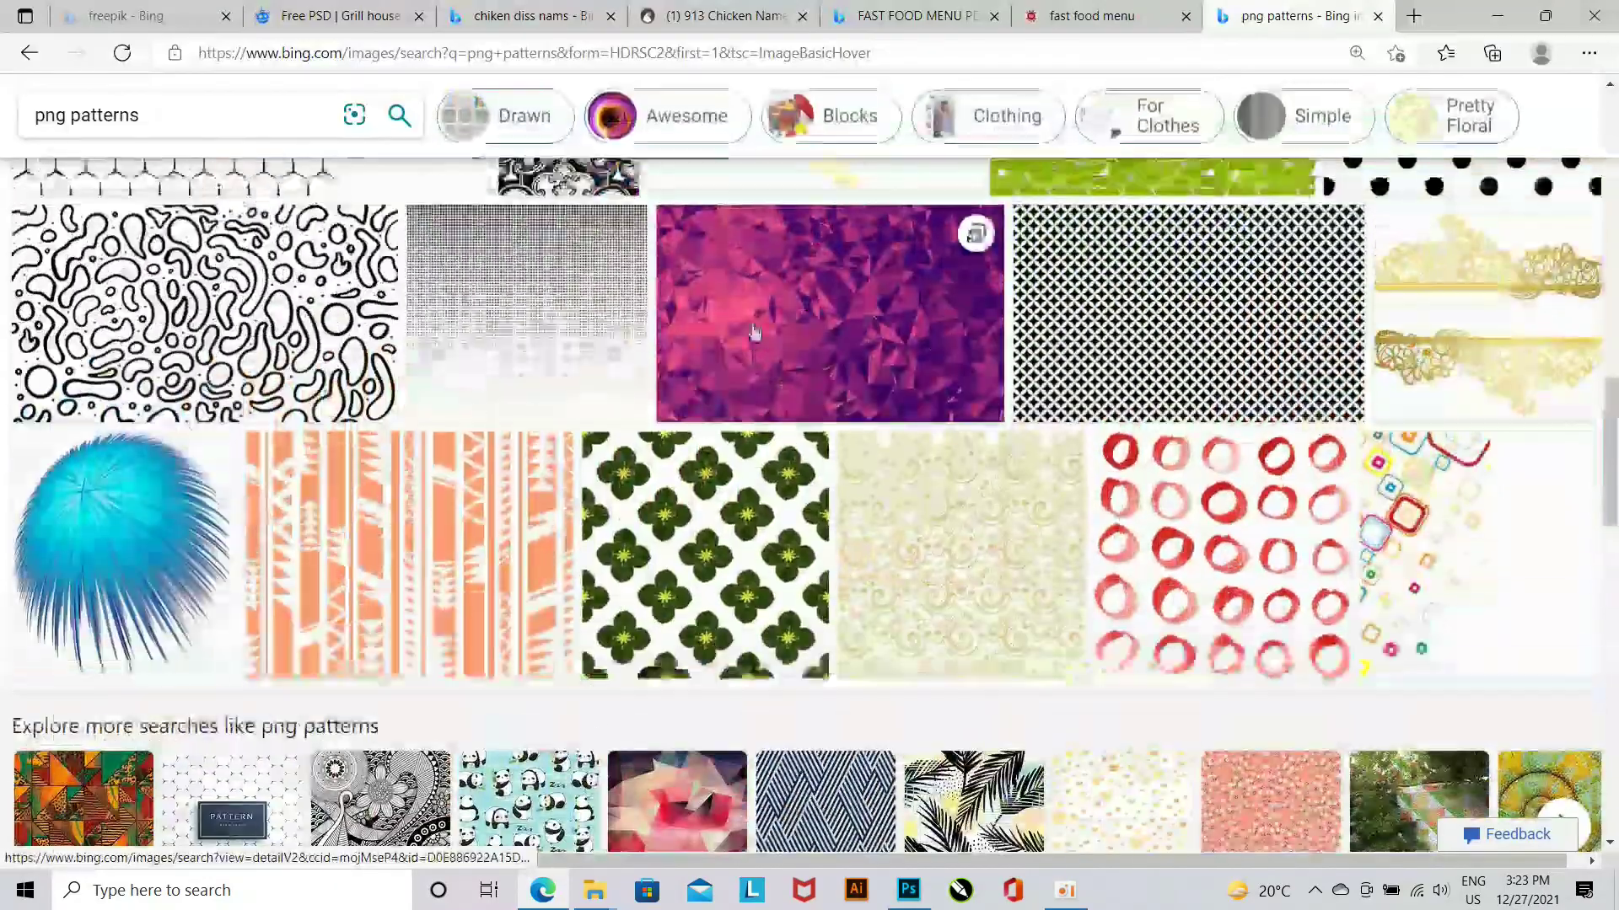
pyautogui.scroll(-10, 754, 332)
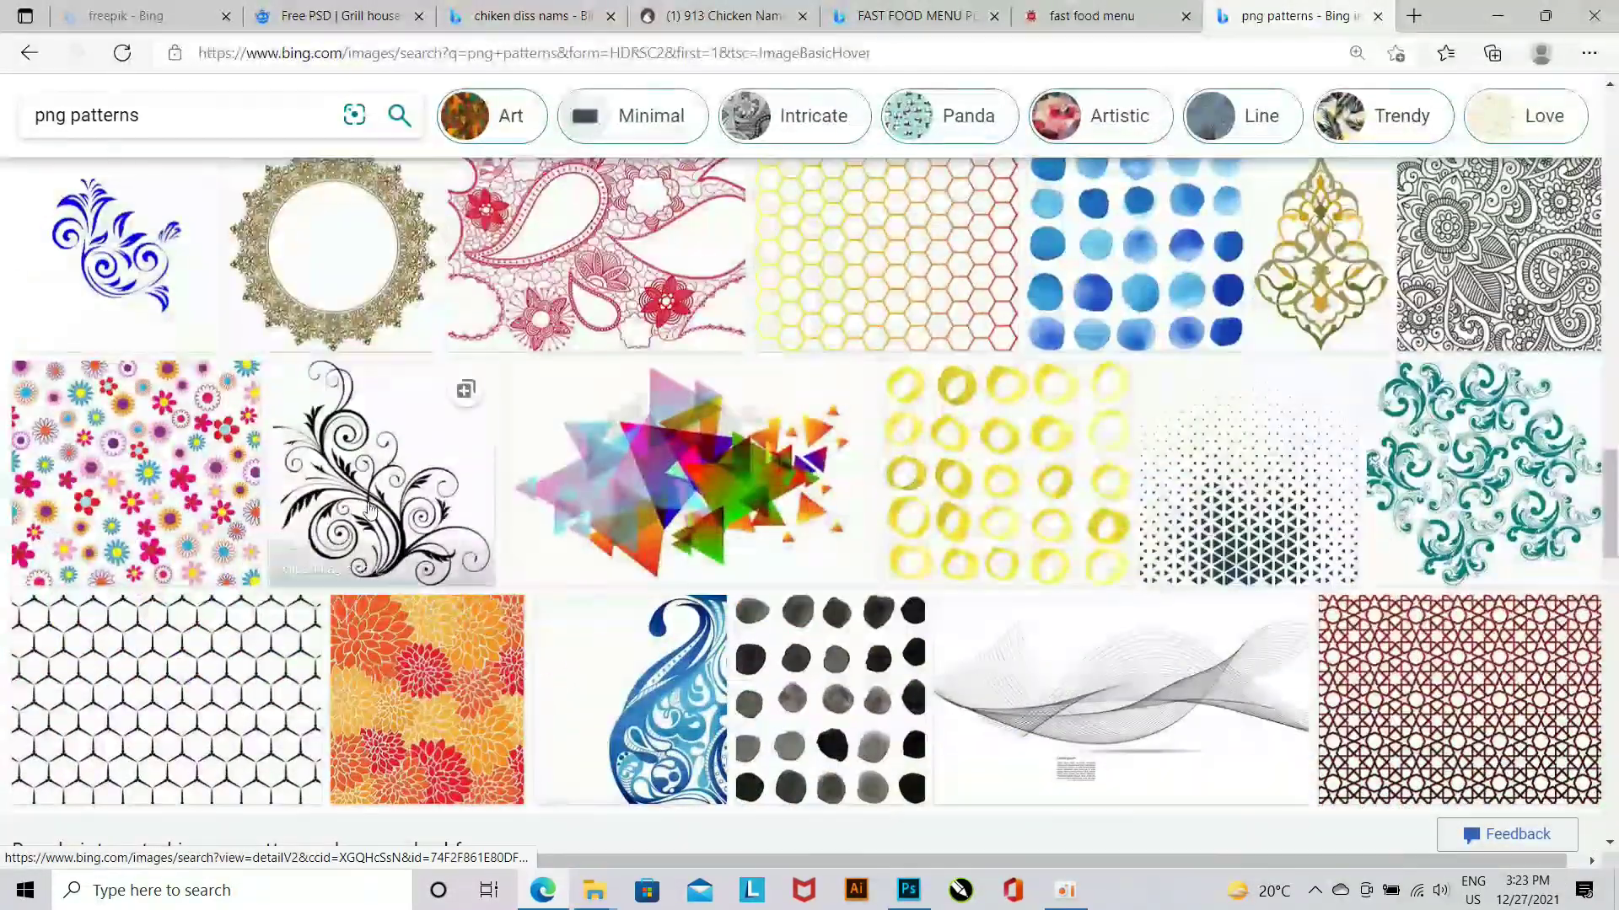
pyautogui.click(369, 509)
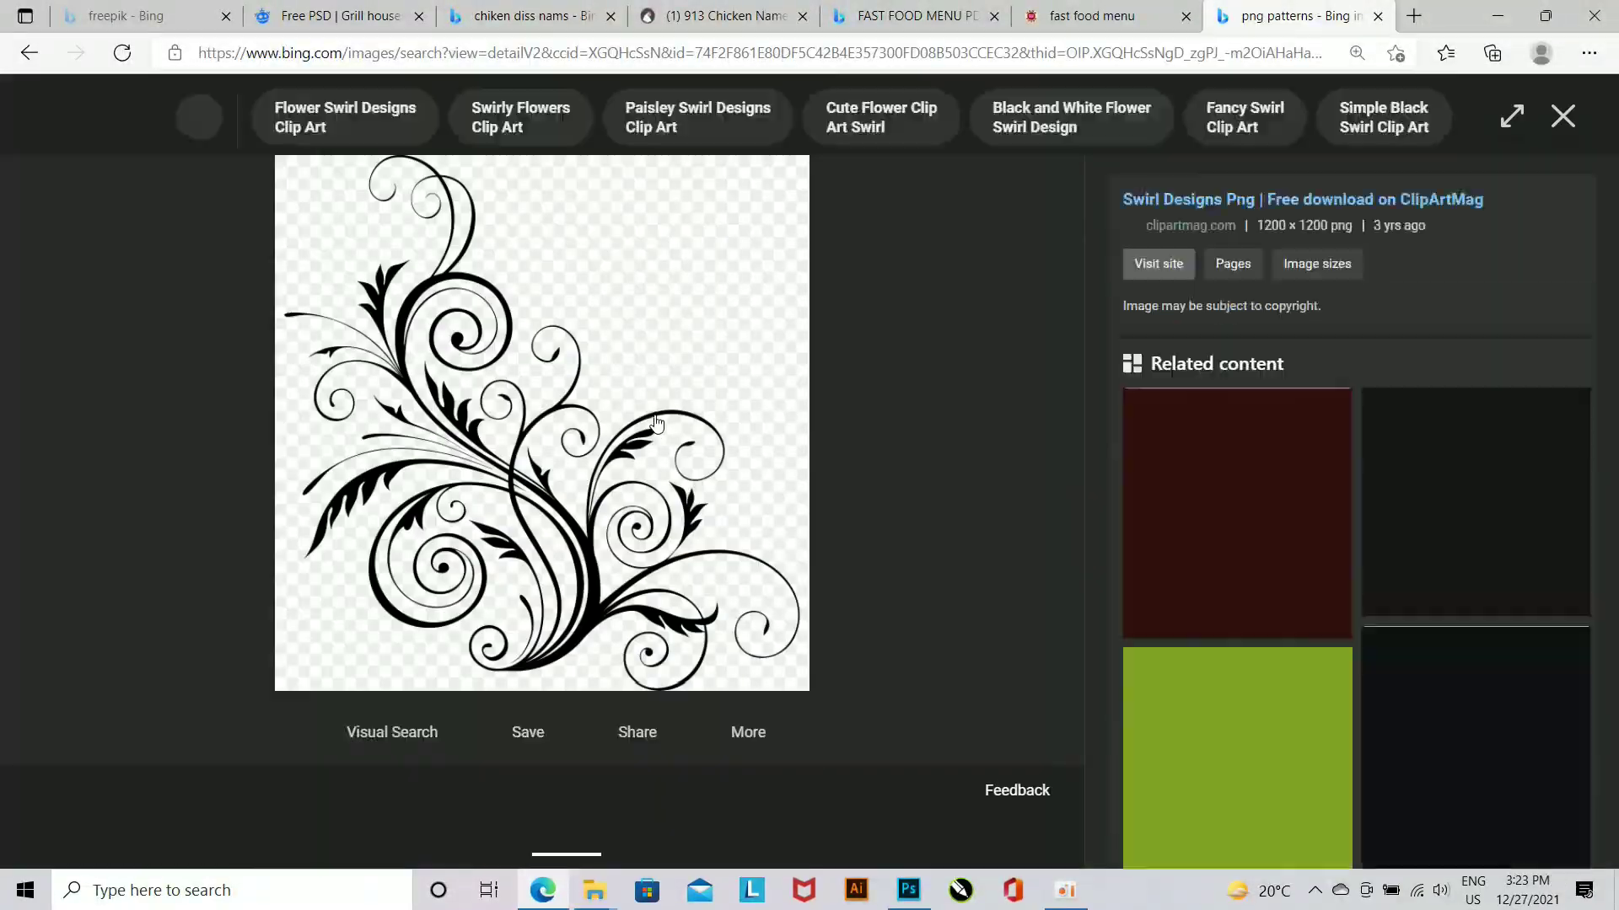
pyautogui.rightClick(658, 417)
pyautogui.click(721, 469)
pyautogui.press('Return')
# - Place the downloaded swirl image R (24) into the Photoshop menu, scaled to about 18% and rotated about 108°, at the page's upper-left corner
pyautogui.click(613, 892)
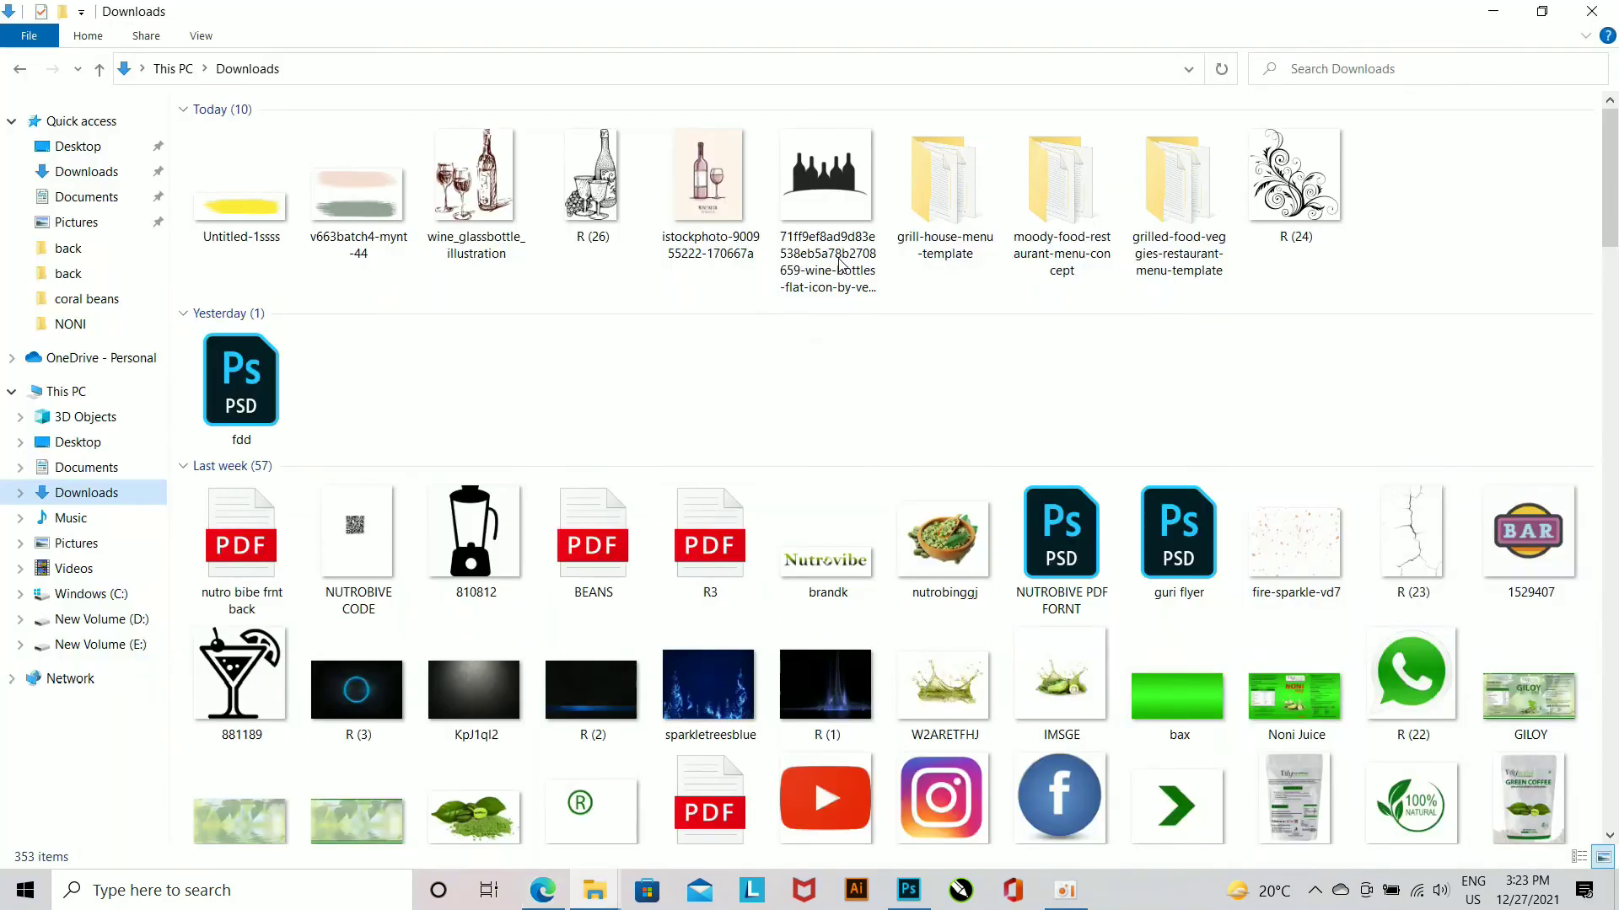
pyautogui.moveTo(1332, 181); pyautogui.dragTo(895, 697)
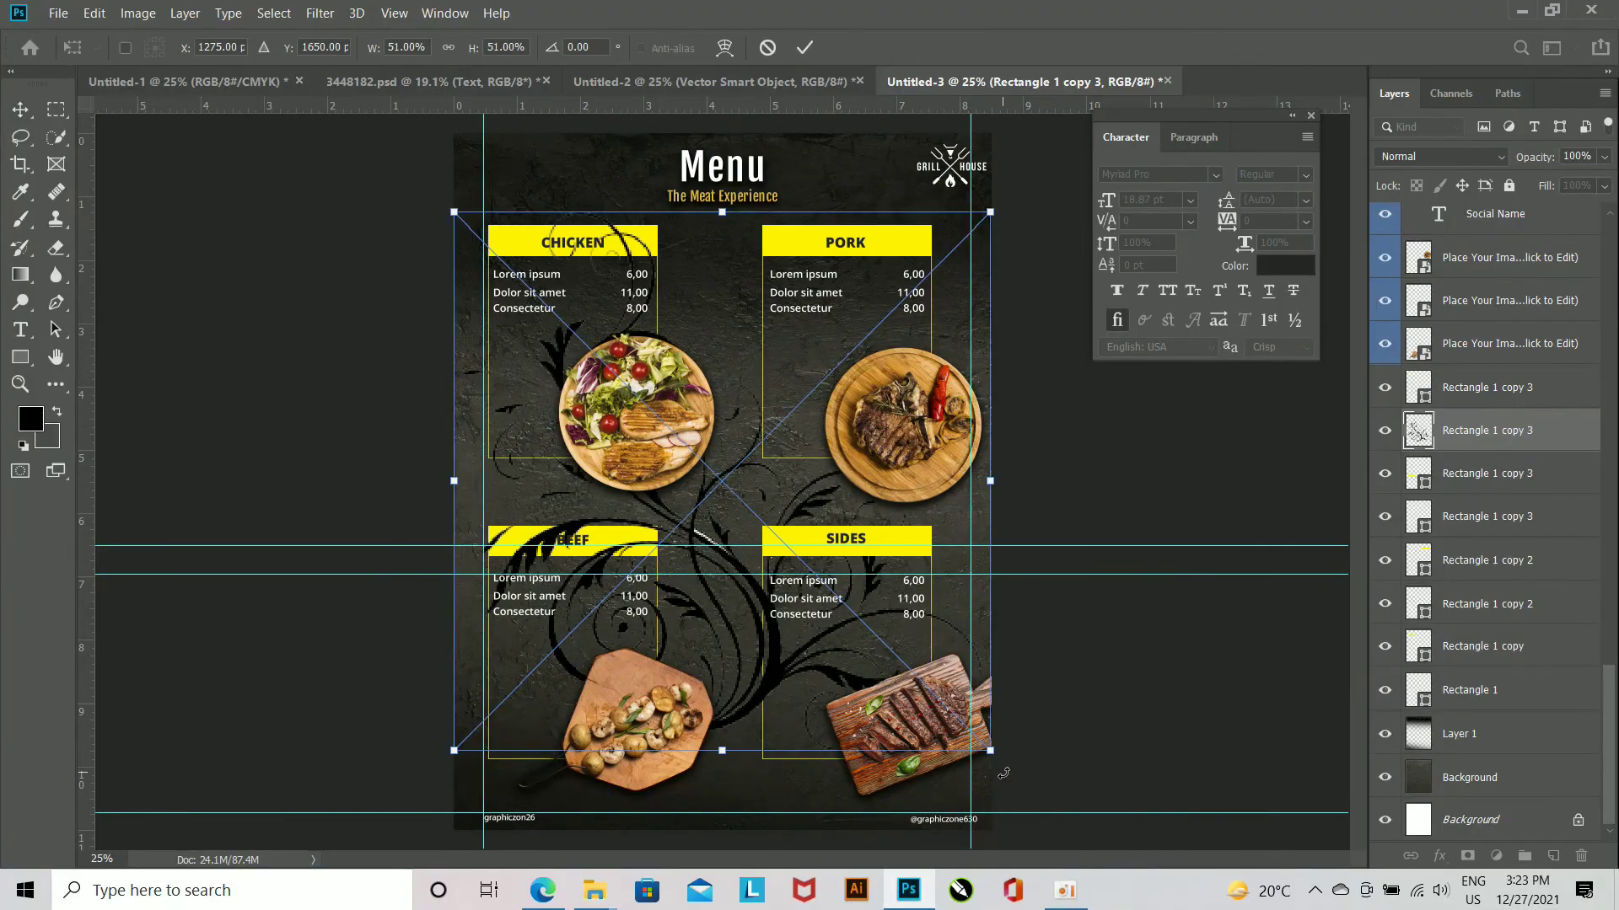
pyautogui.moveTo(990, 751); pyautogui.dragTo(789, 588)
pyautogui.moveTo(723, 461); pyautogui.dragTo(549, 168)
pyautogui.moveTo(660, 325); pyautogui.dragTo(311, 280)
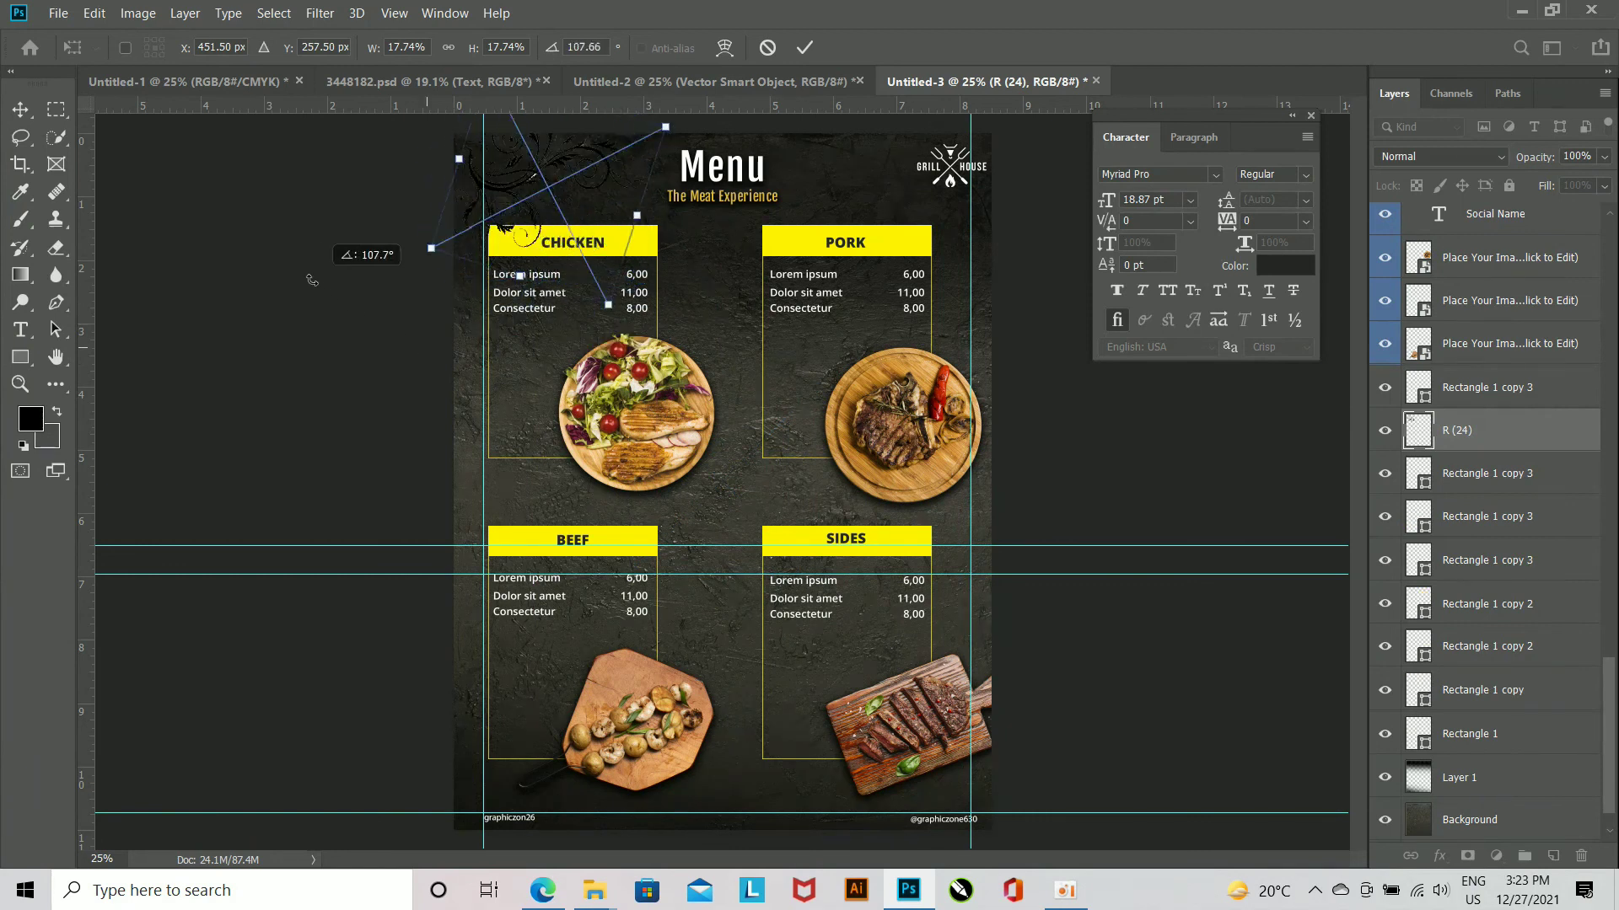
pyautogui.moveTo(570, 200); pyautogui.dragTo(520, 179)
pyautogui.press('Return')
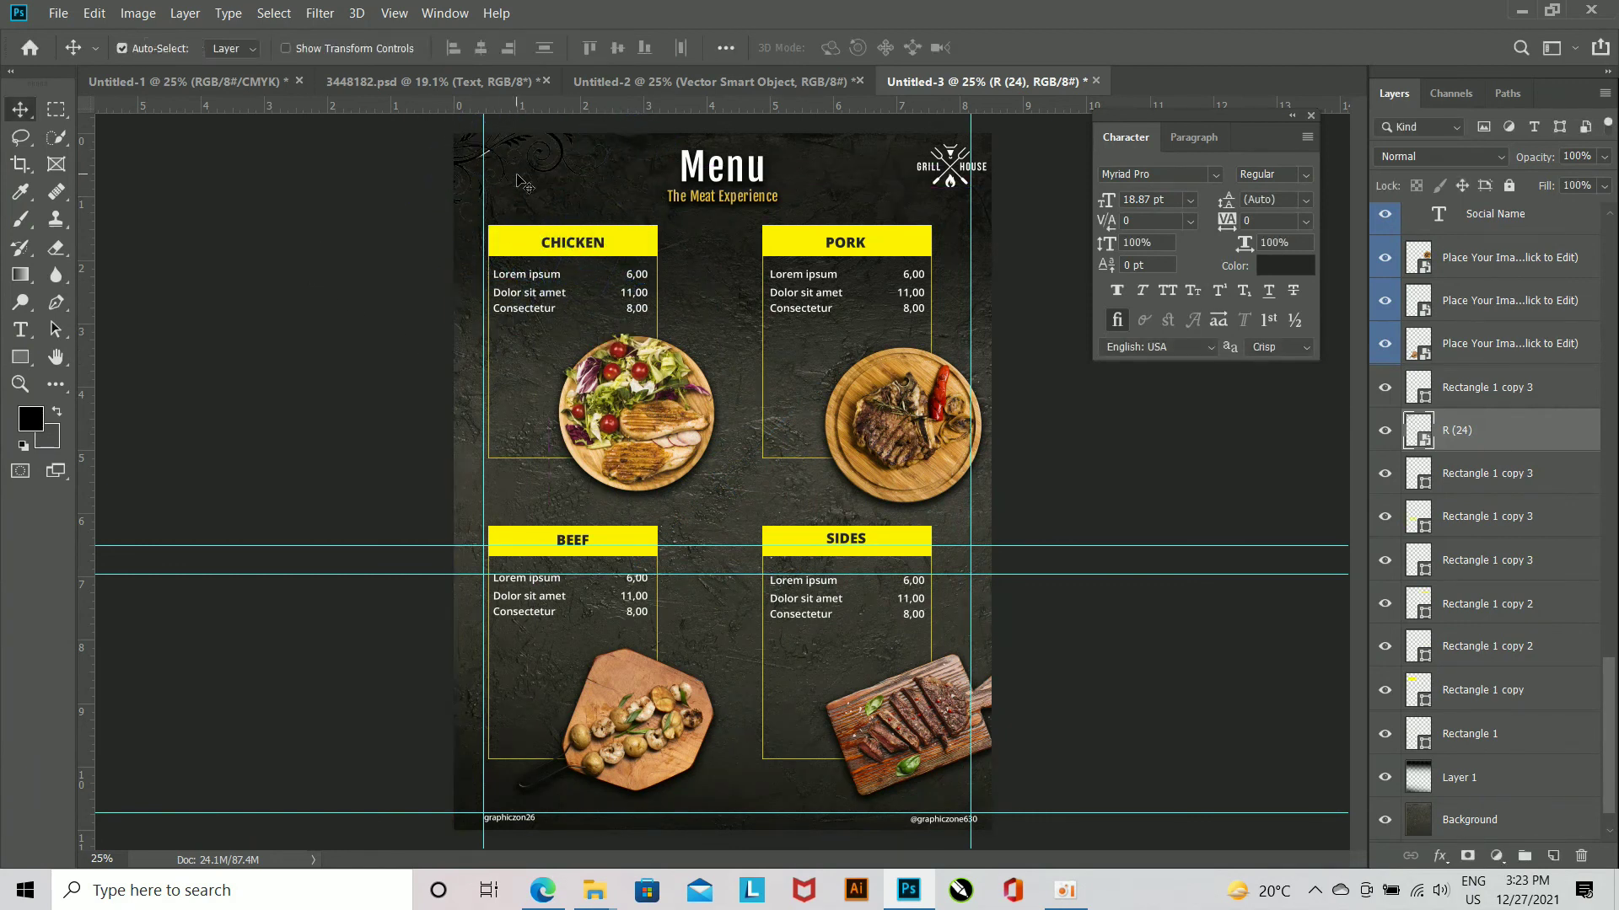
# - Turn the corner swirl white with a Hue/Saturation adjustment at lightness +100
pyautogui.hotkey('ctrl', 'u')
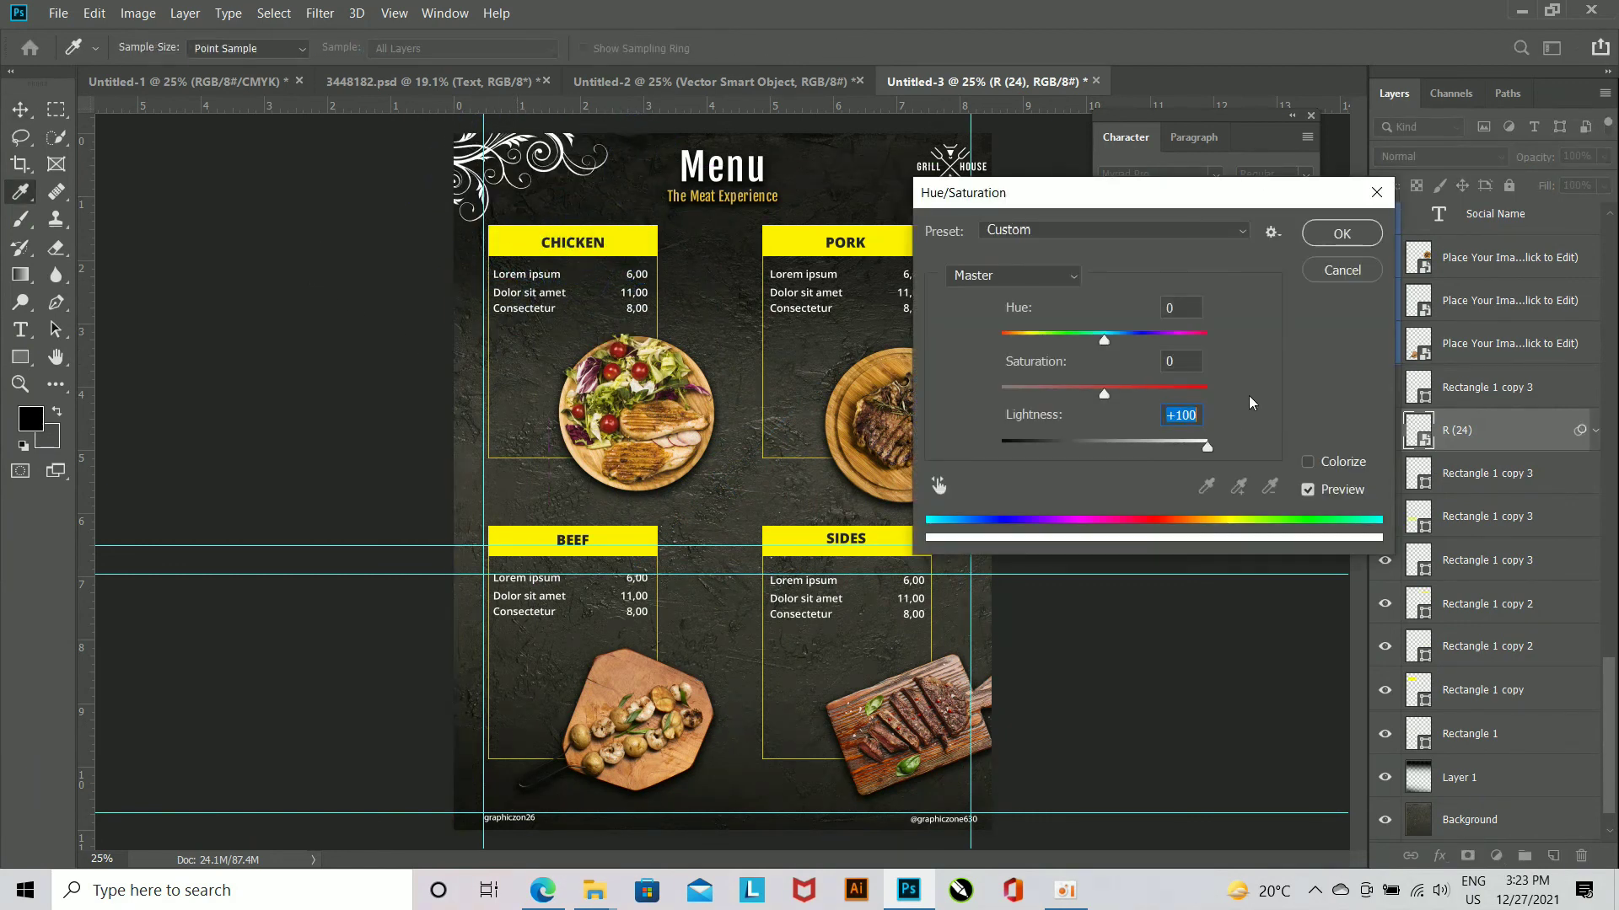
pyautogui.click(1335, 240)
# - Duplicate the white swirl, rotate the copy 180° and place it at the page's lower-right corner
pyautogui.hotkey('ctrl', 'j')
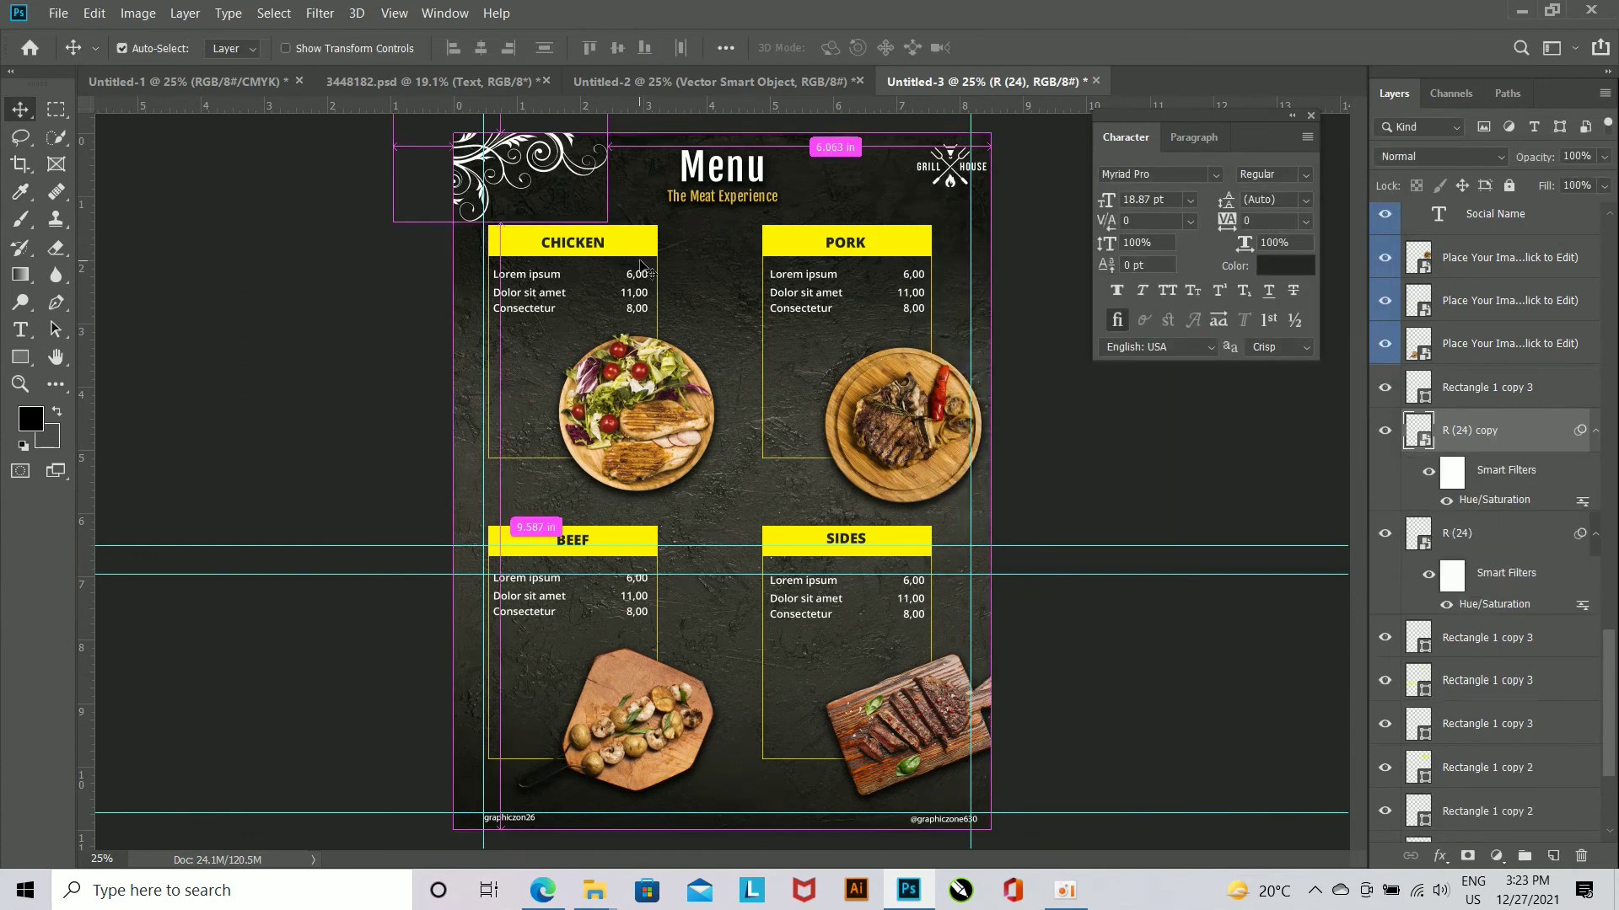
pyautogui.hotkey('ctrl', 't')
pyautogui.click(867, 365)
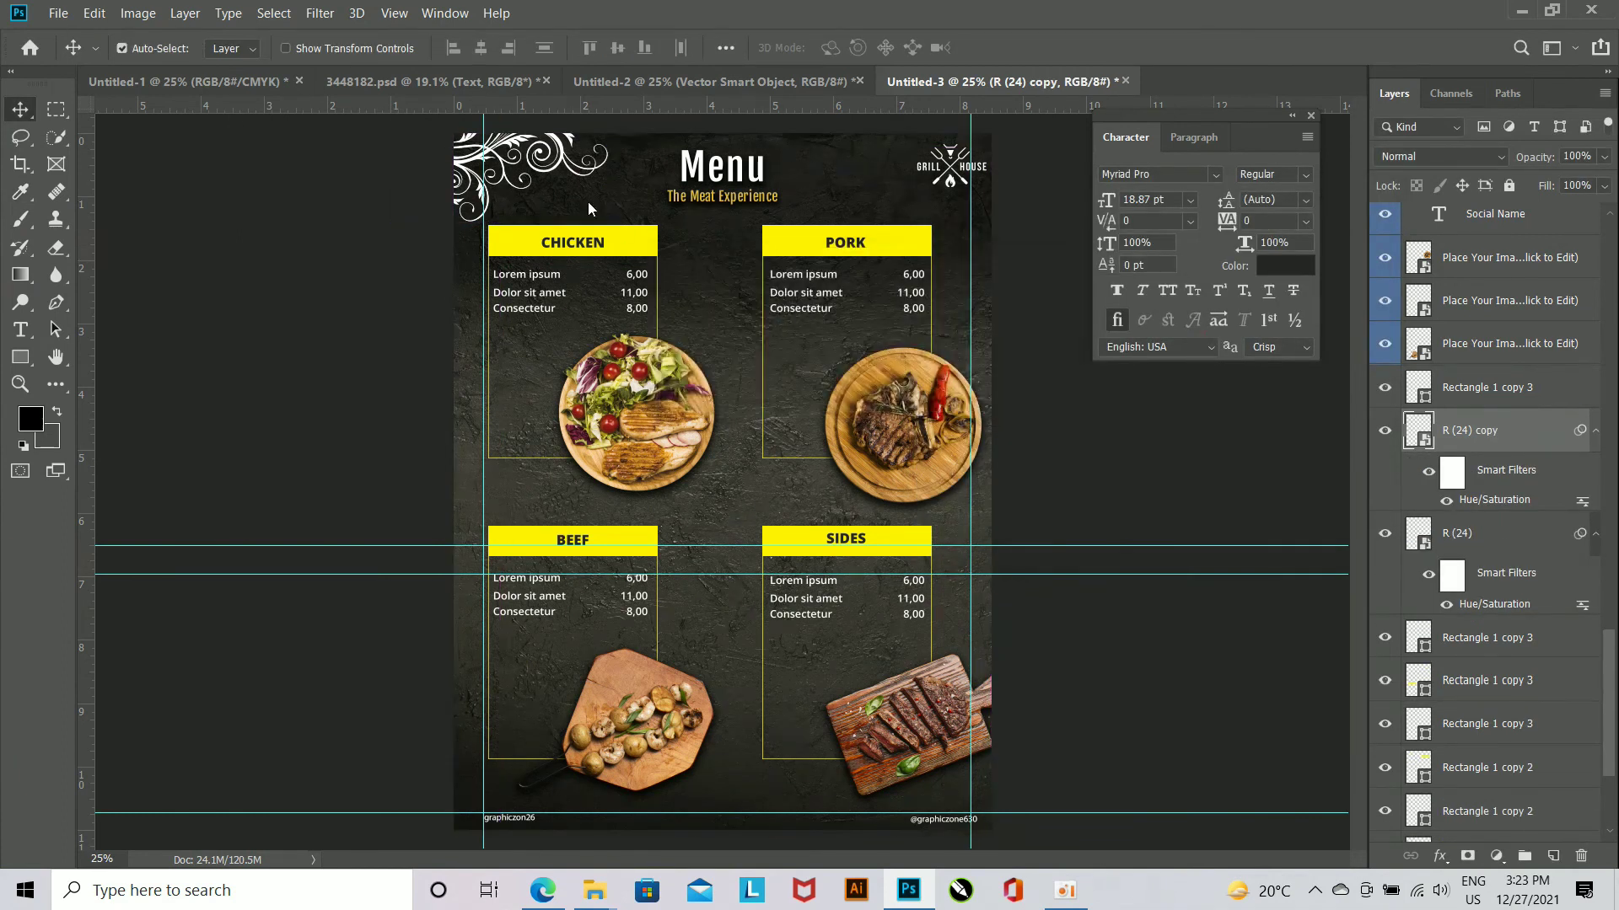
pyautogui.rightClick(560, 172)
pyautogui.click(674, 419)
pyautogui.moveTo(693, 364); pyautogui.dragTo(992, 843)
pyautogui.press('Return')
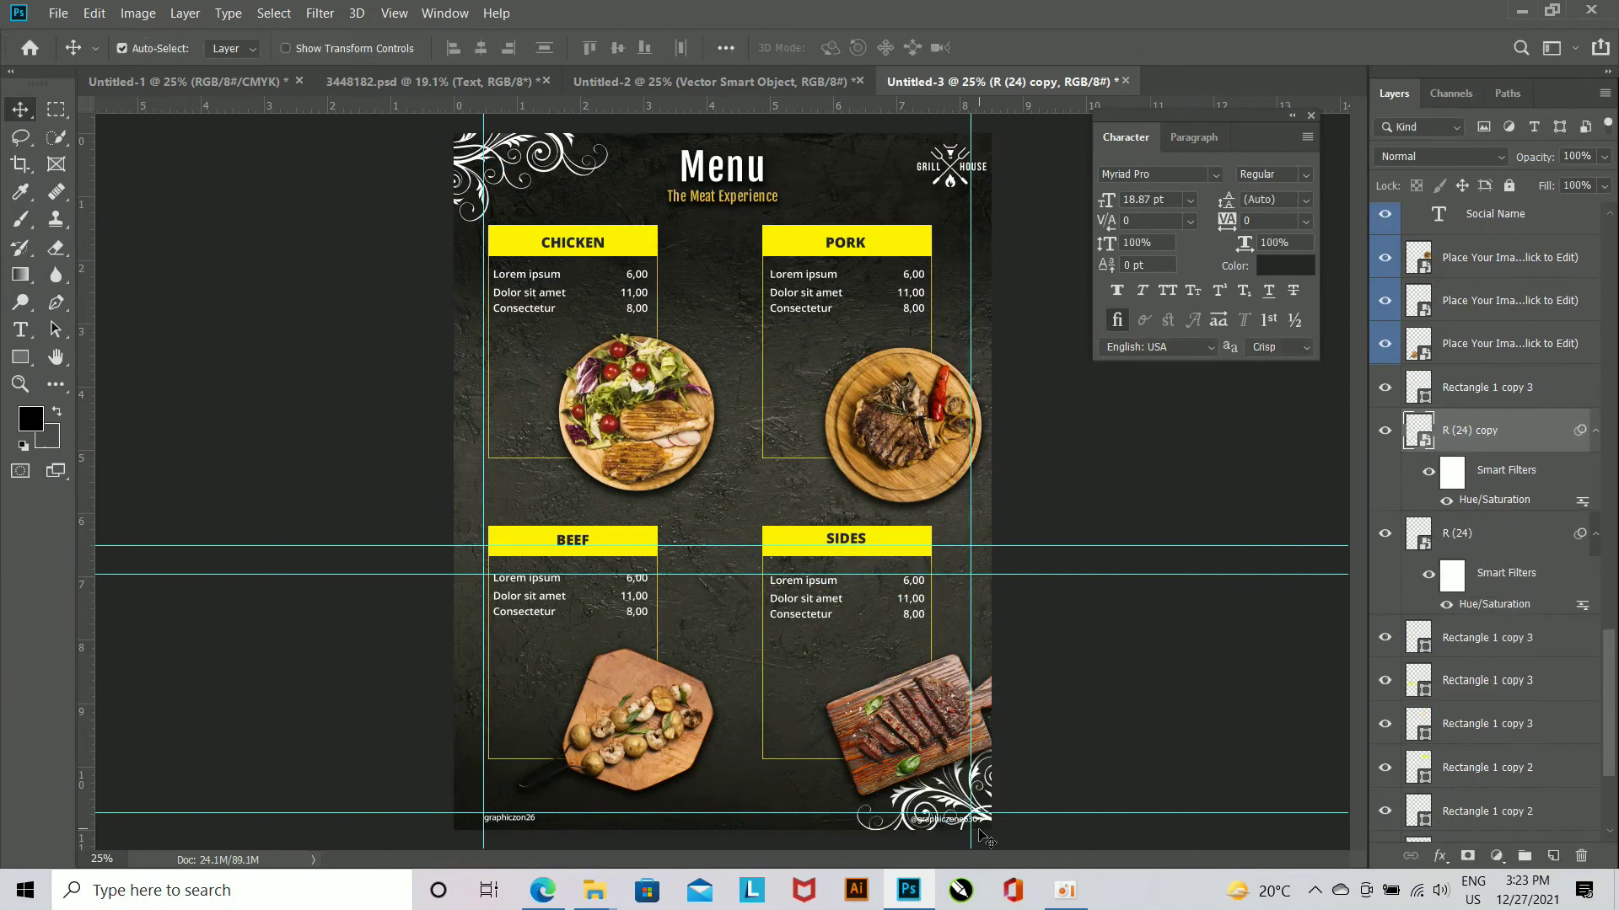